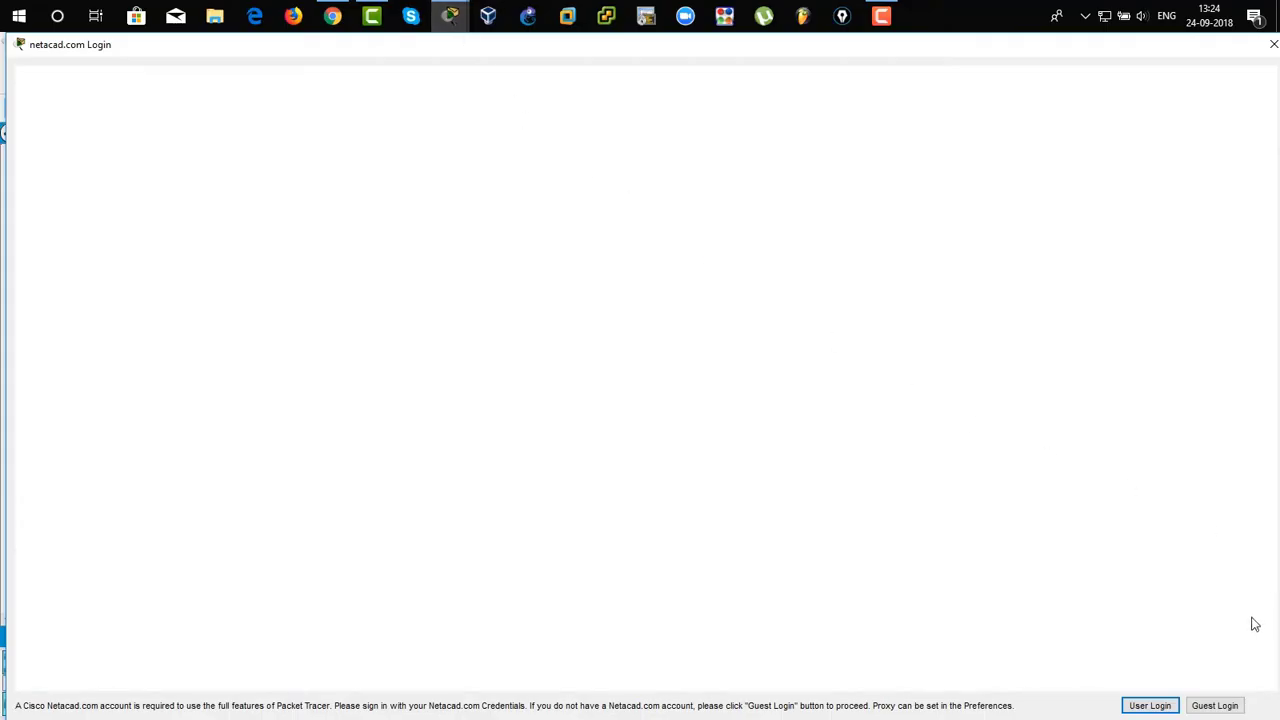
- Continue as a guest, dismissing the stray browser window, and confirm the guest login
{"action": "left_click", "coordinate": [1214, 706]}
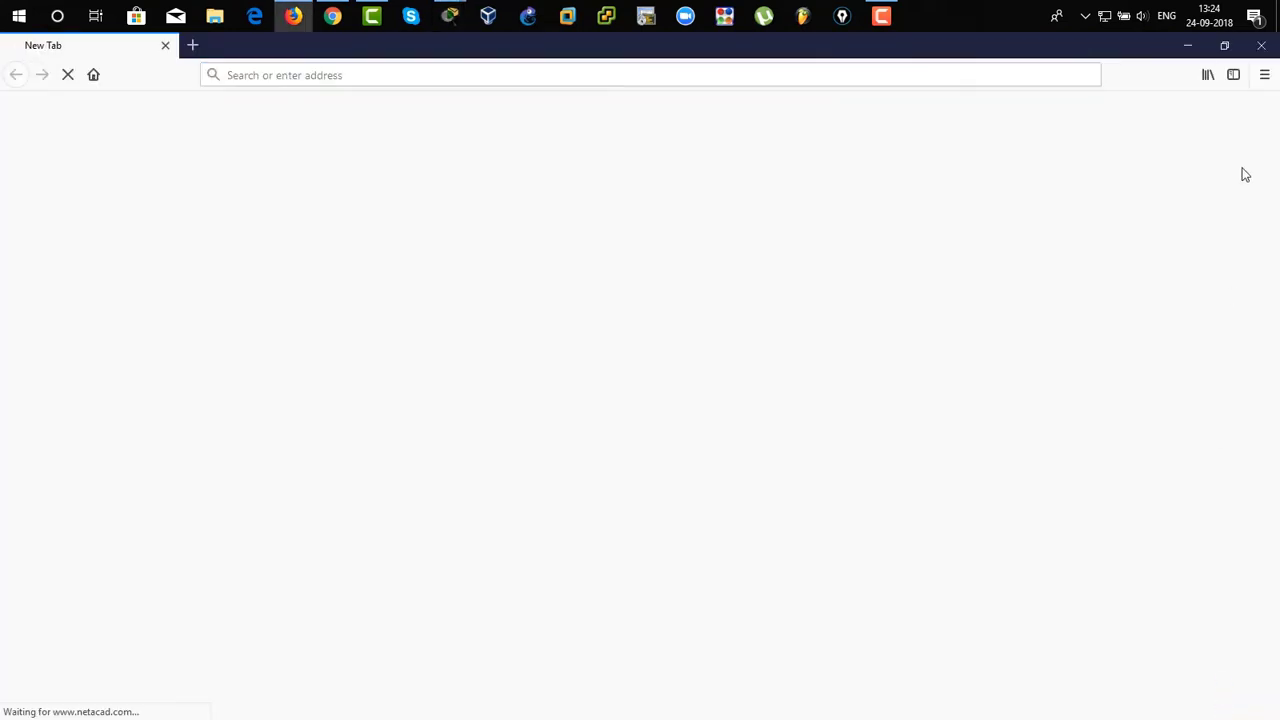
{"action": "left_click", "coordinate": [1258, 45]}
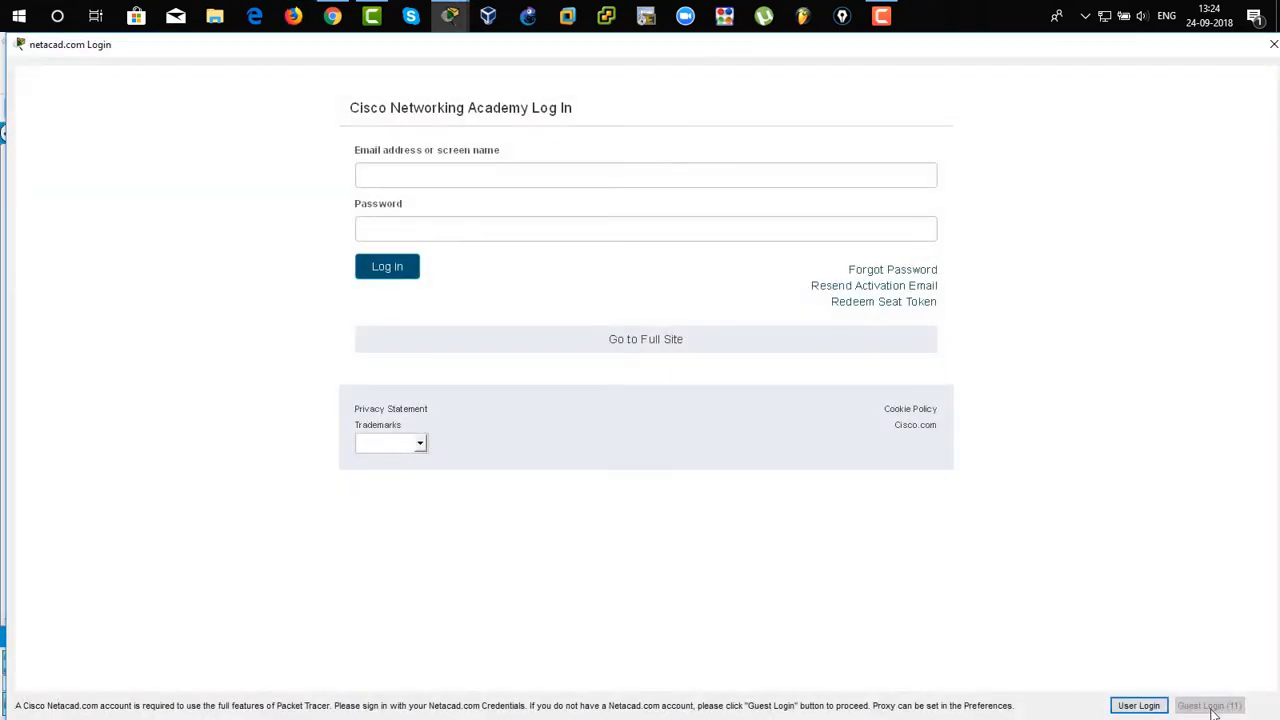
{"action": "left_click", "coordinate": [430, 180]}
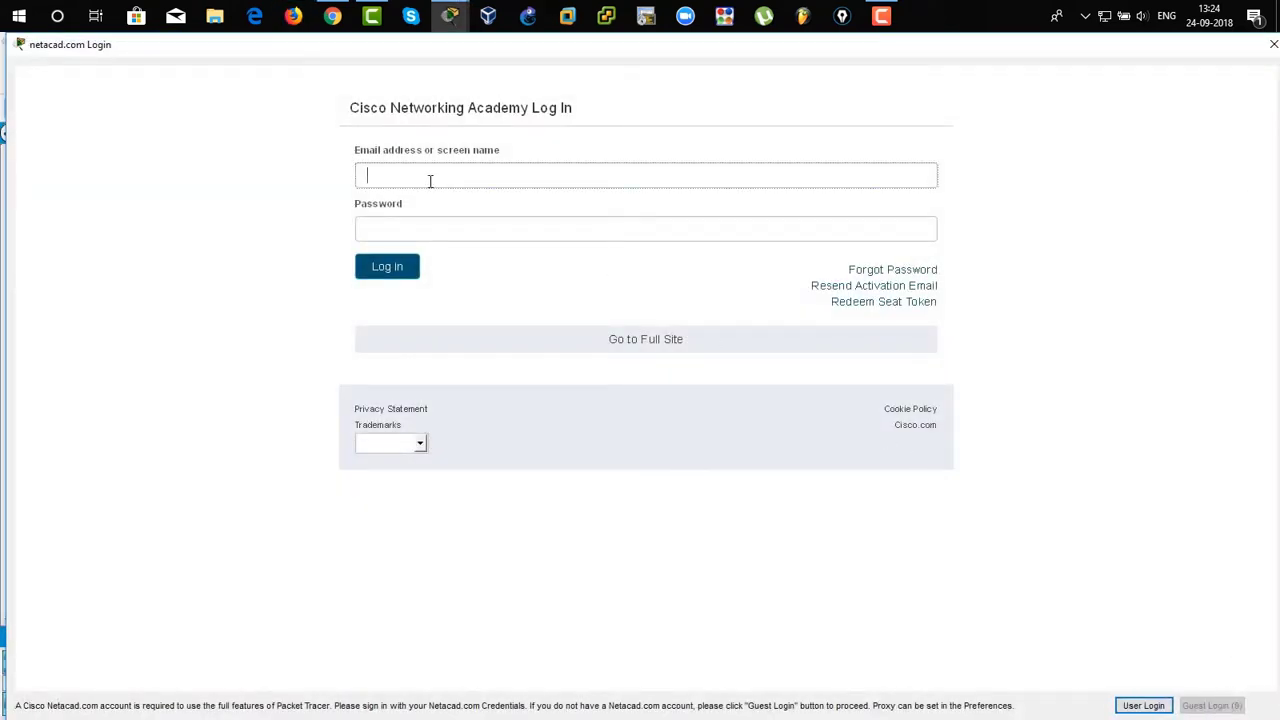
{"action": "left_click", "coordinate": [438, 225]}
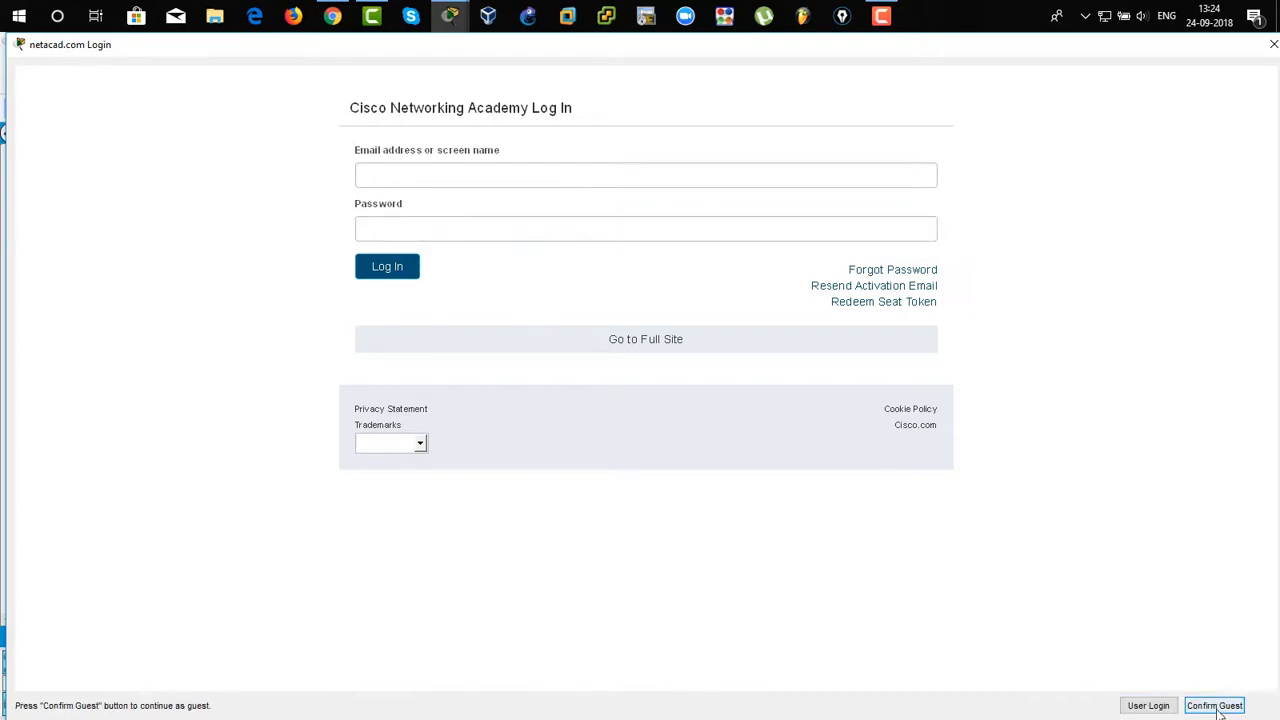
{"action": "left_click", "coordinate": [1214, 706]}
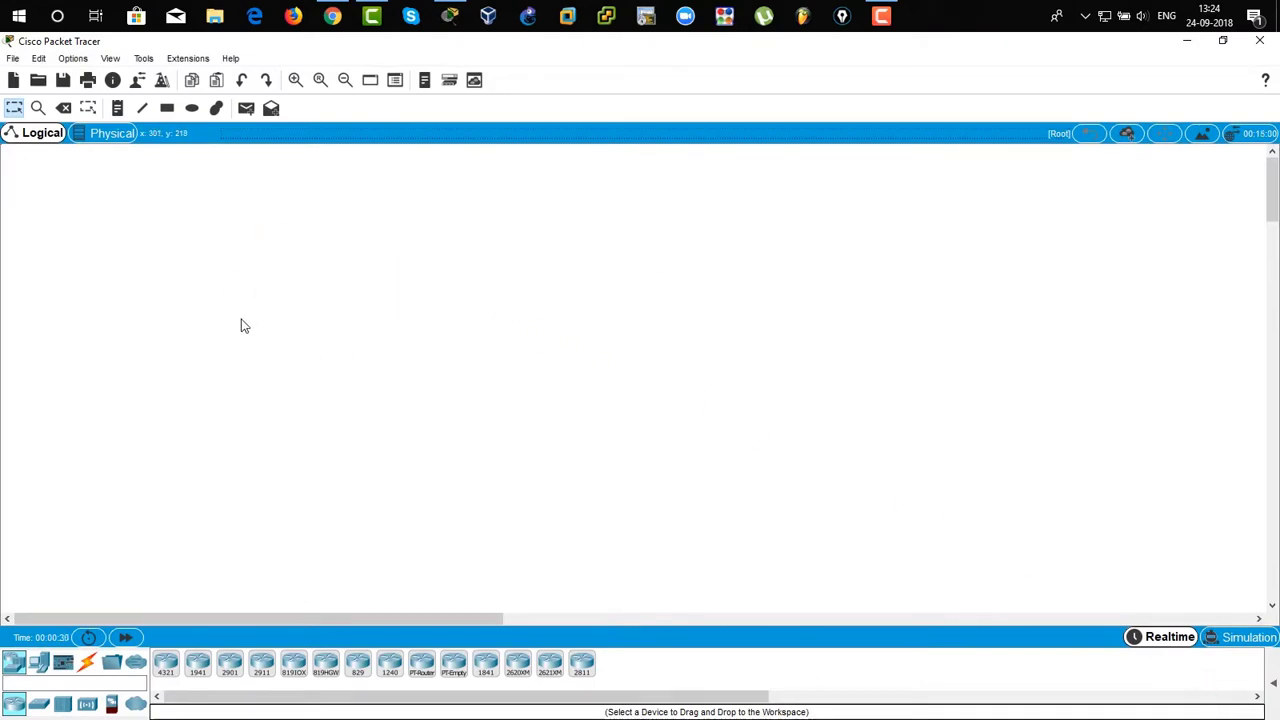
- Place an 1841 router near the top left of the workspace
{"action": "left_click", "coordinate": [112, 668]}
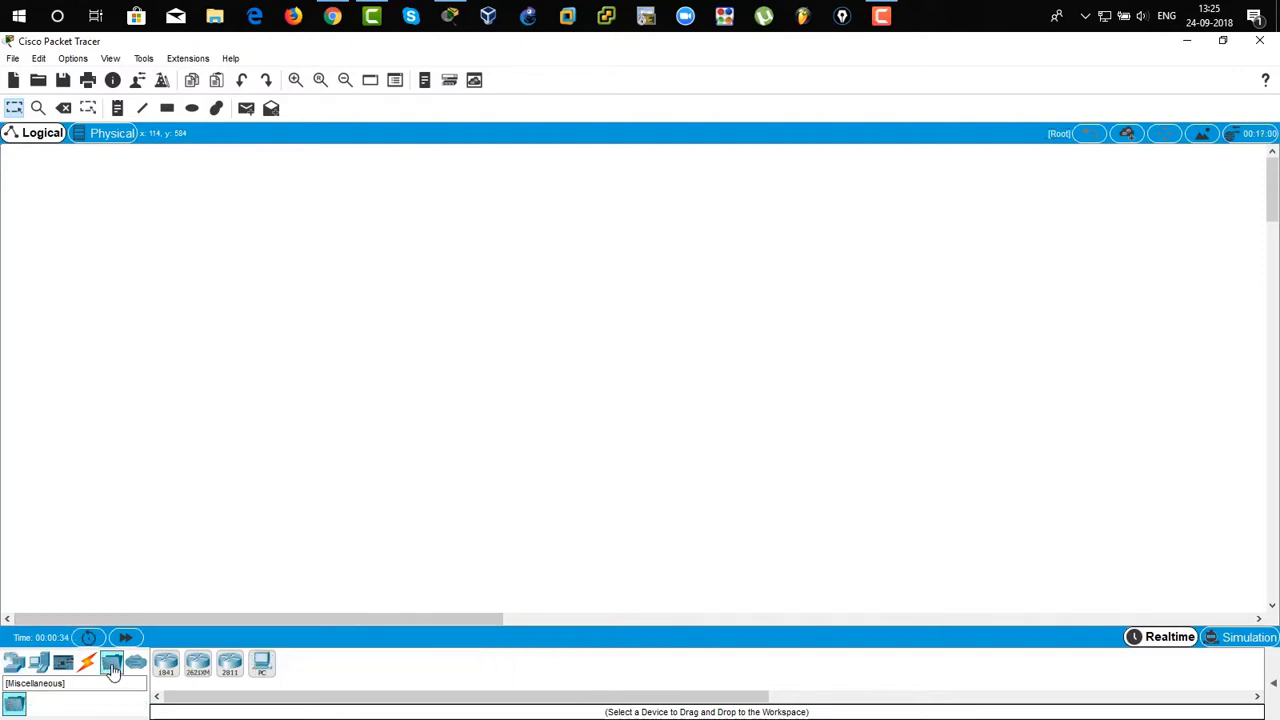
{"action": "left_click", "coordinate": [167, 666]}
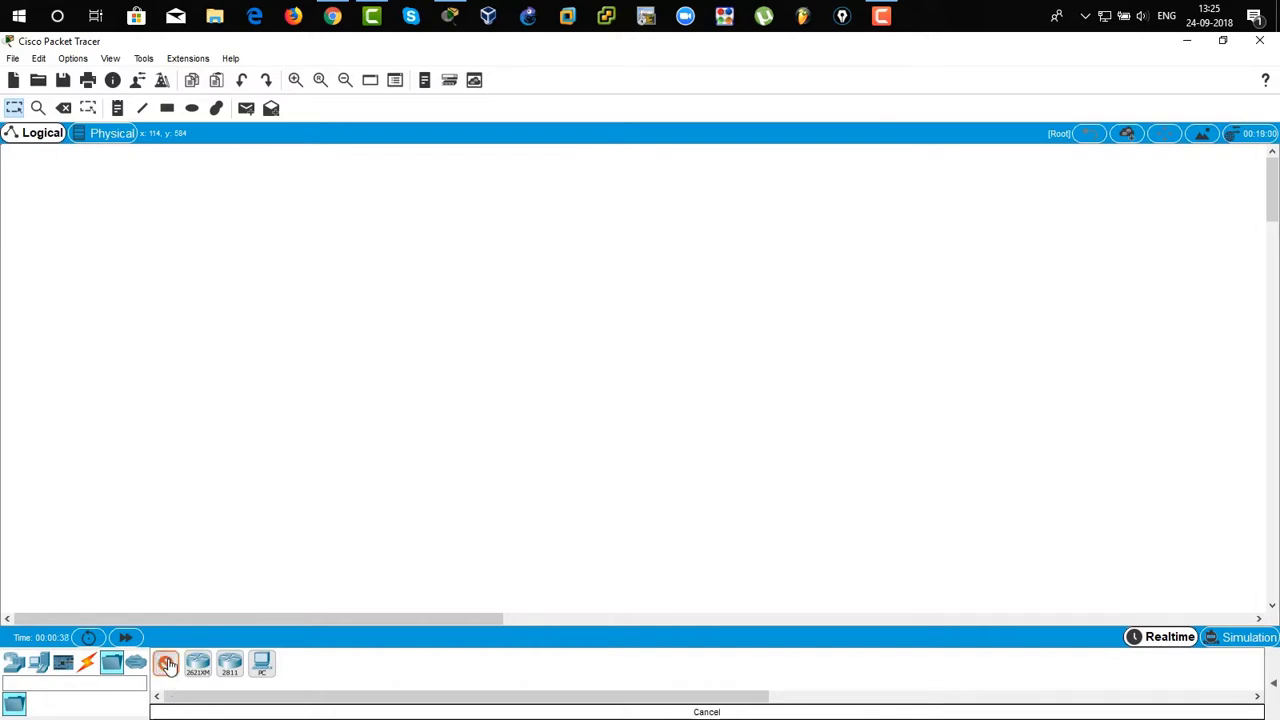
{"action": "left_click", "coordinate": [248, 243]}
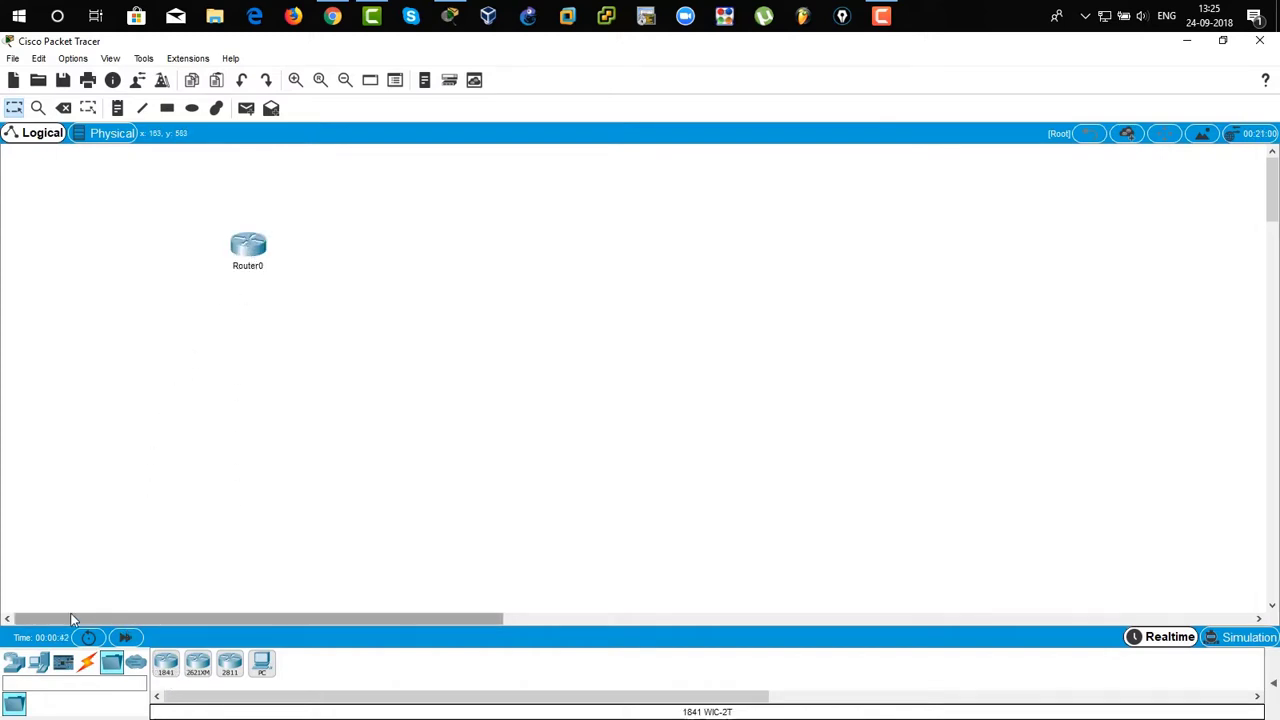
- Place two 2960 switches side by side below the router
{"action": "left_click", "coordinate": [14, 664]}
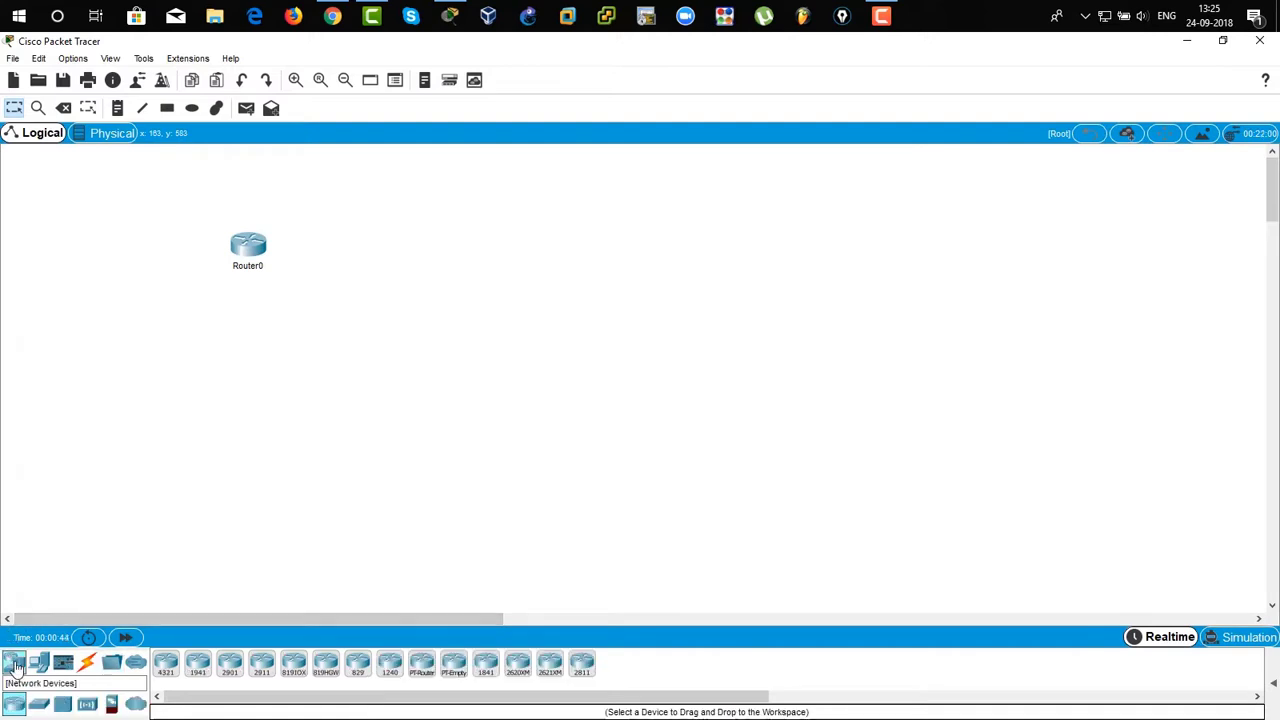
{"action": "left_click", "coordinate": [40, 706]}
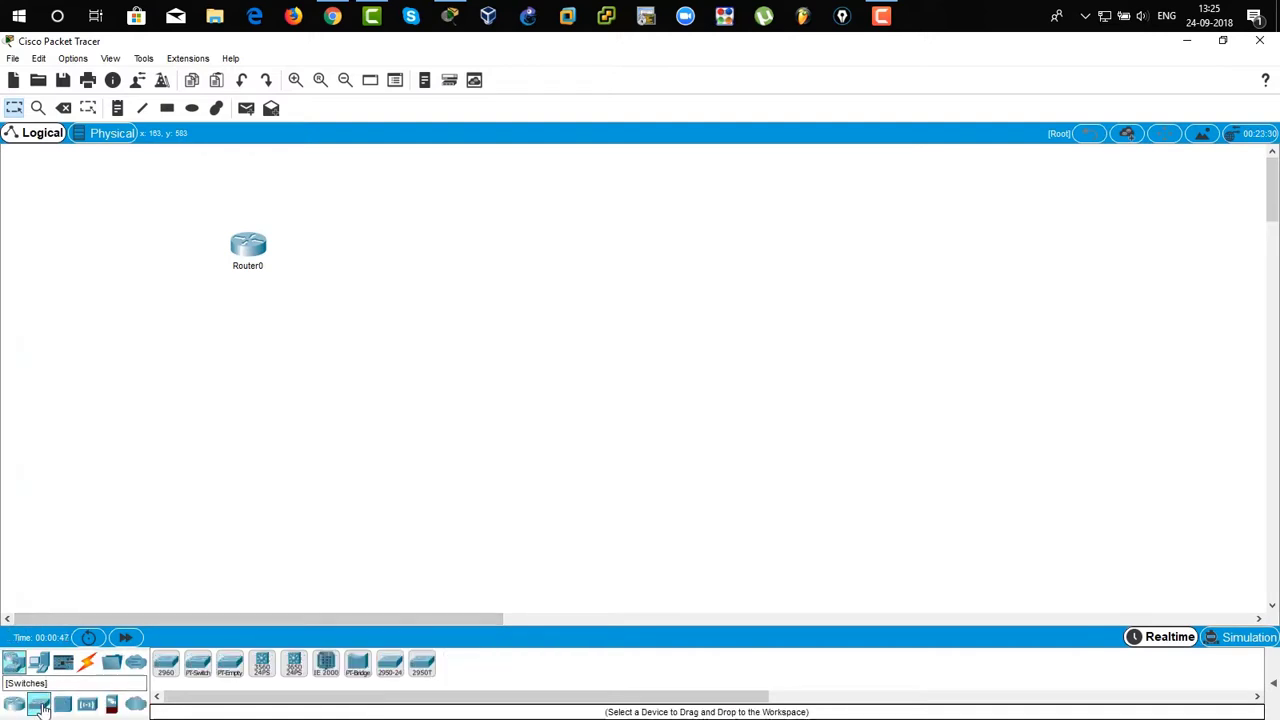
{"action": "left_click", "coordinate": [168, 668]}
{"action": "left_click", "coordinate": [140, 367]}
{"action": "left_click", "coordinate": [356, 365]}
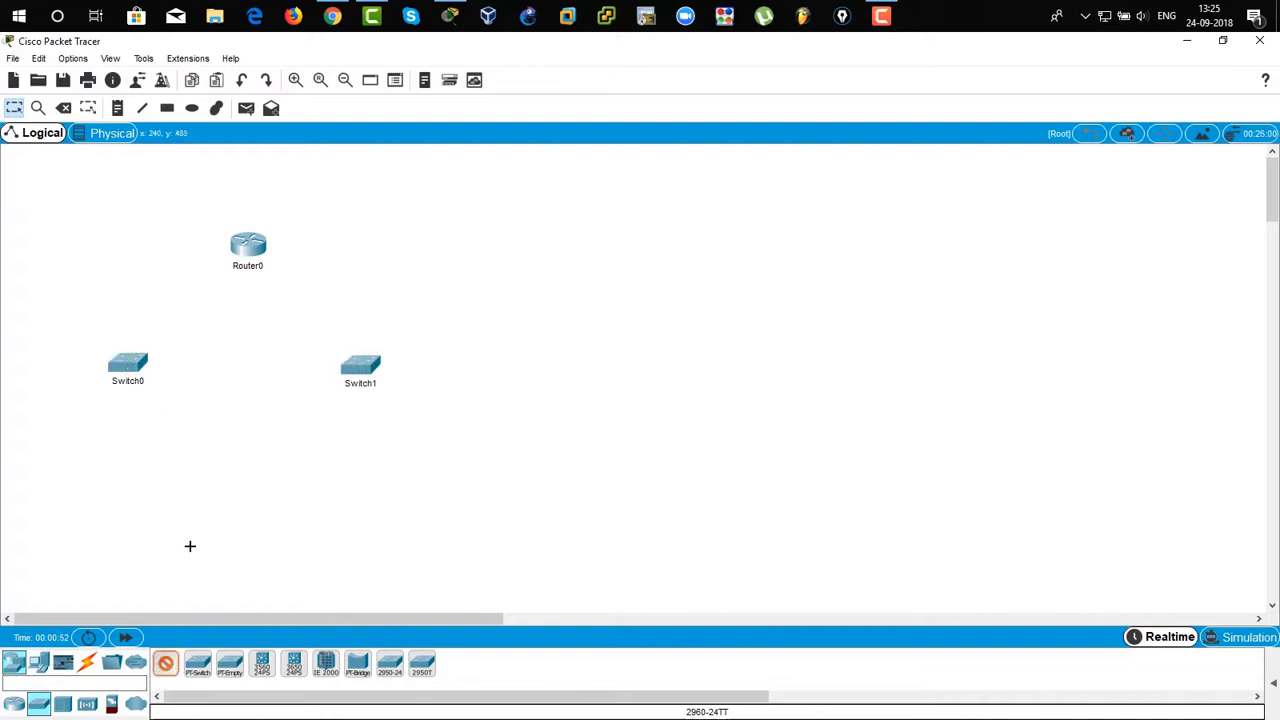
- Place two generic PCs, PC0 below Switch0 and PC1 below Switch1
{"action": "left_click", "coordinate": [40, 664]}
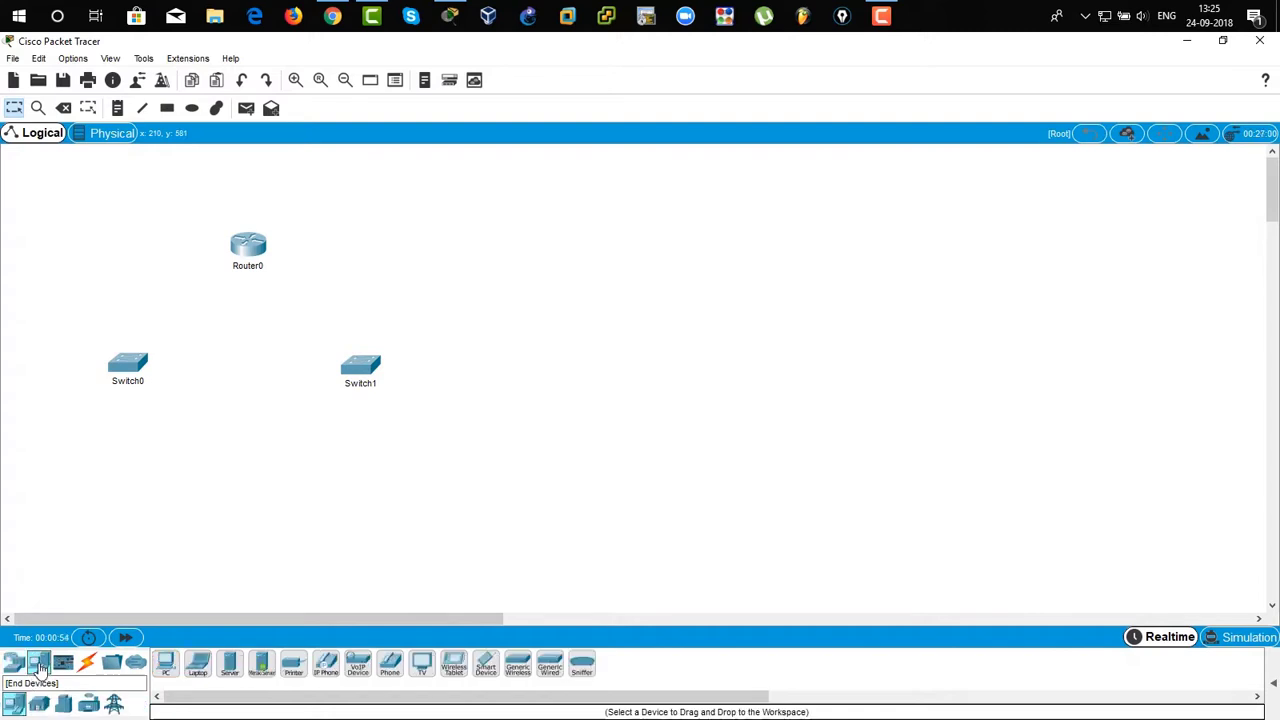
{"action": "left_click", "coordinate": [163, 668]}
{"action": "left_click", "coordinate": [163, 668]}
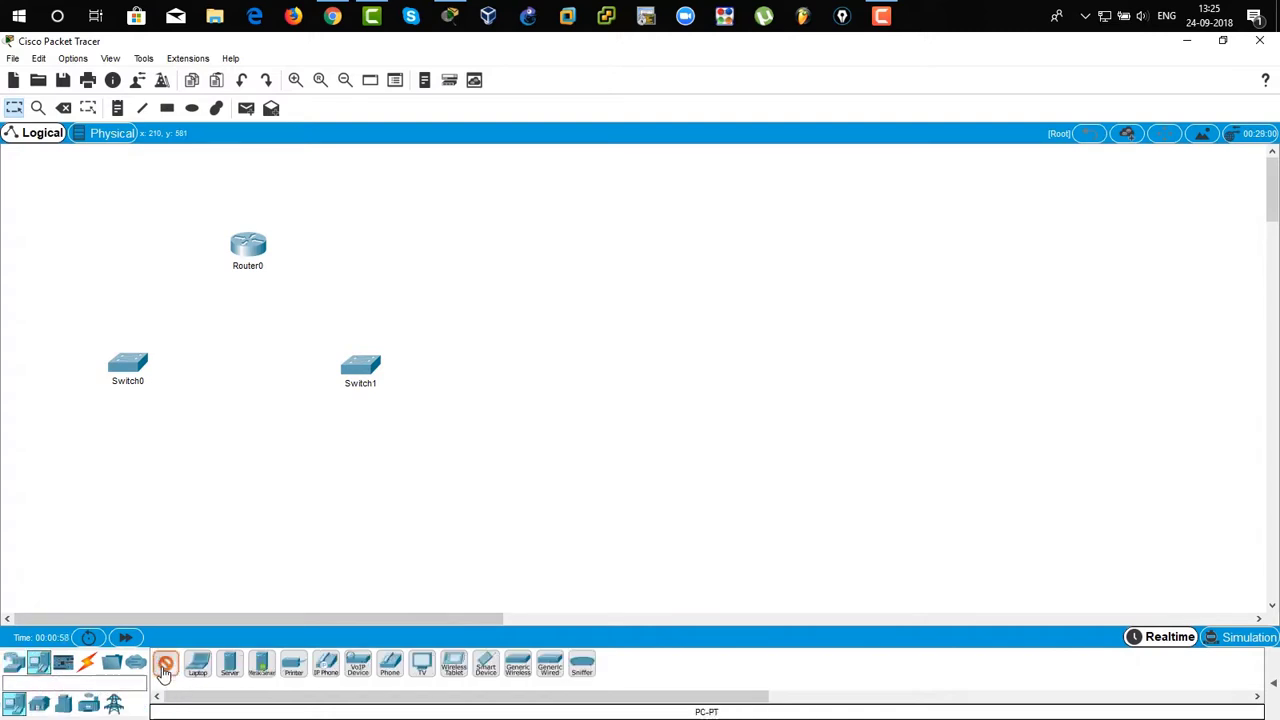
{"action": "left_click", "coordinate": [118, 503]}
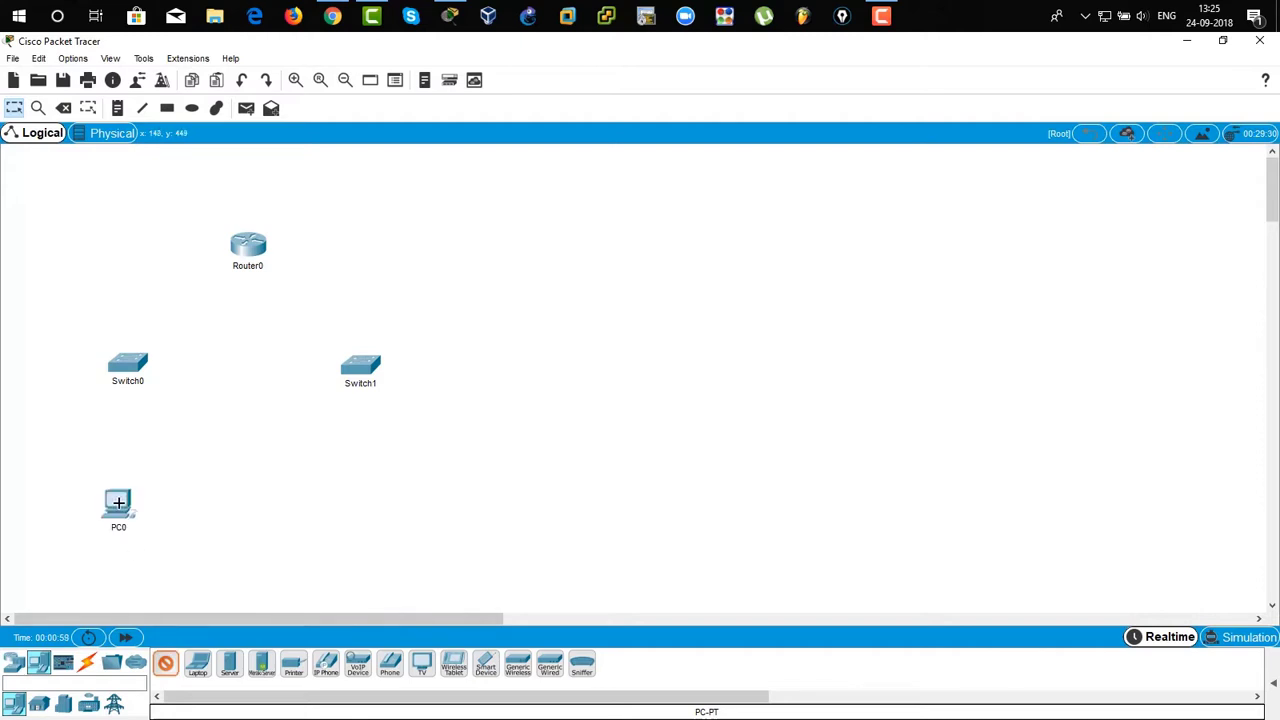
{"action": "left_click", "coordinate": [362, 497]}
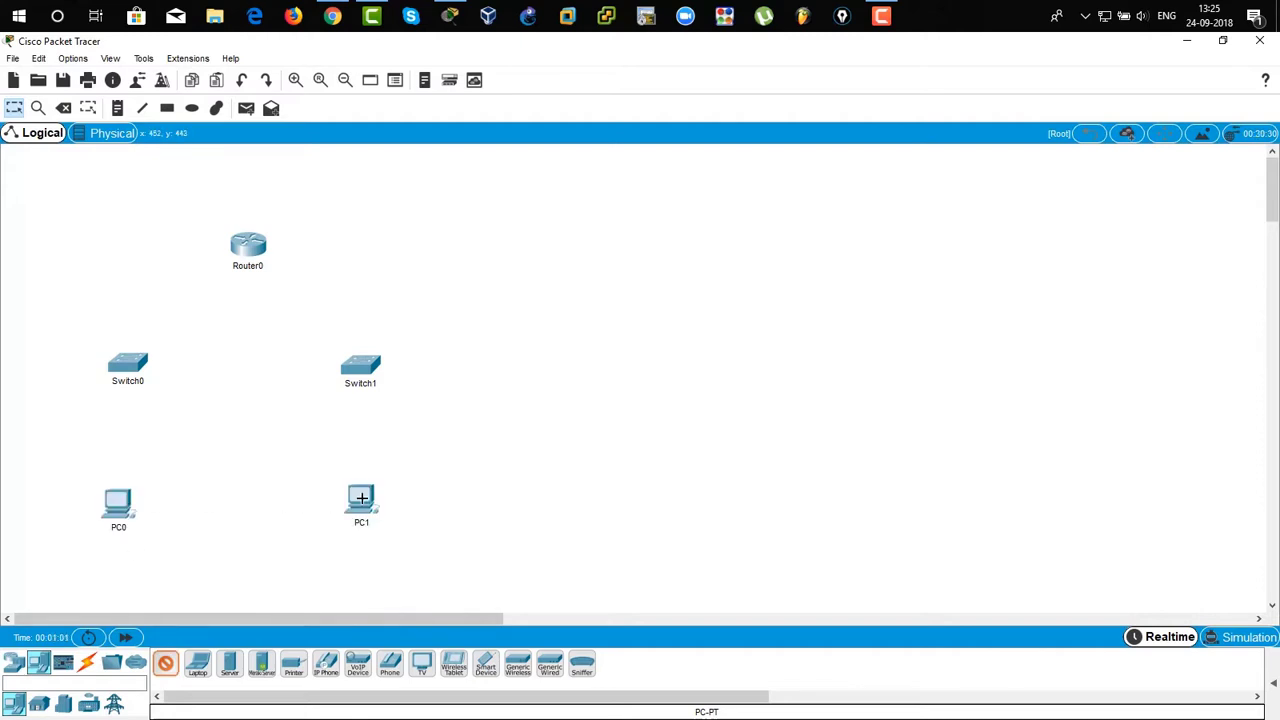
{"action": "left_click", "coordinate": [165, 668]}
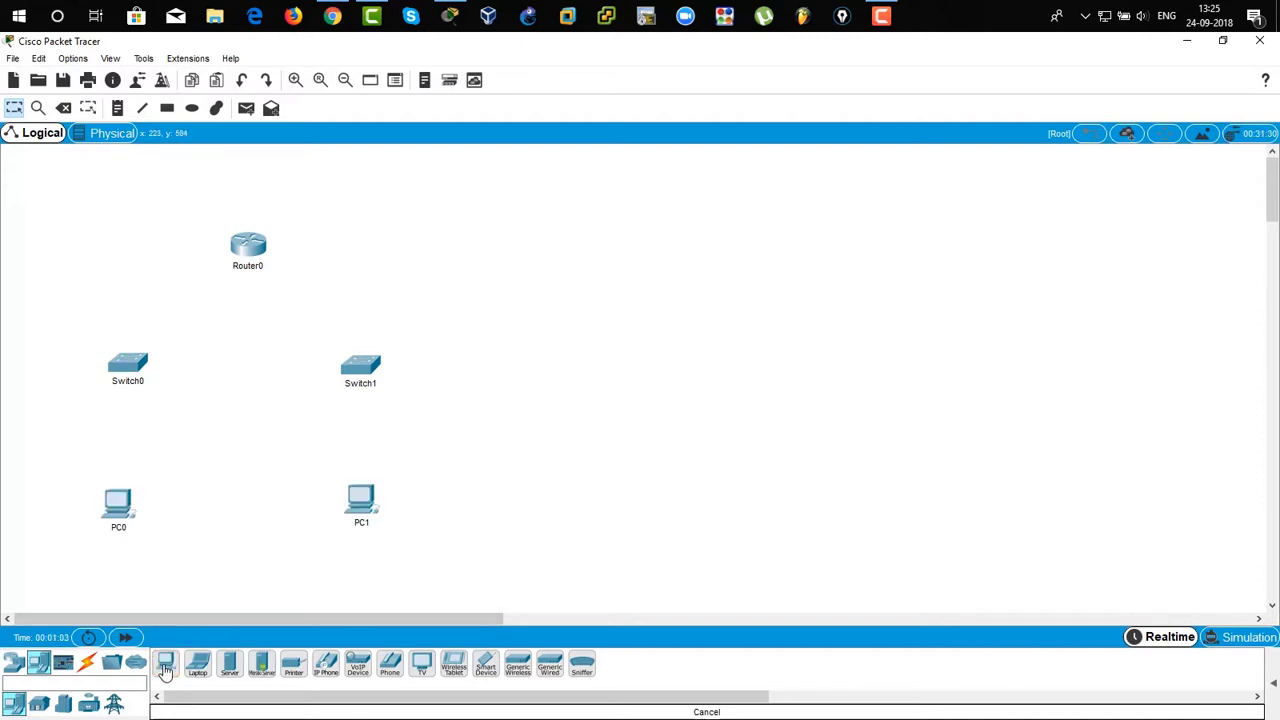
- Connect PC0 FastEthernet0 to Switch0 Fa0/1 with a copper straight-through cable
{"action": "left_click", "coordinate": [87, 665]}
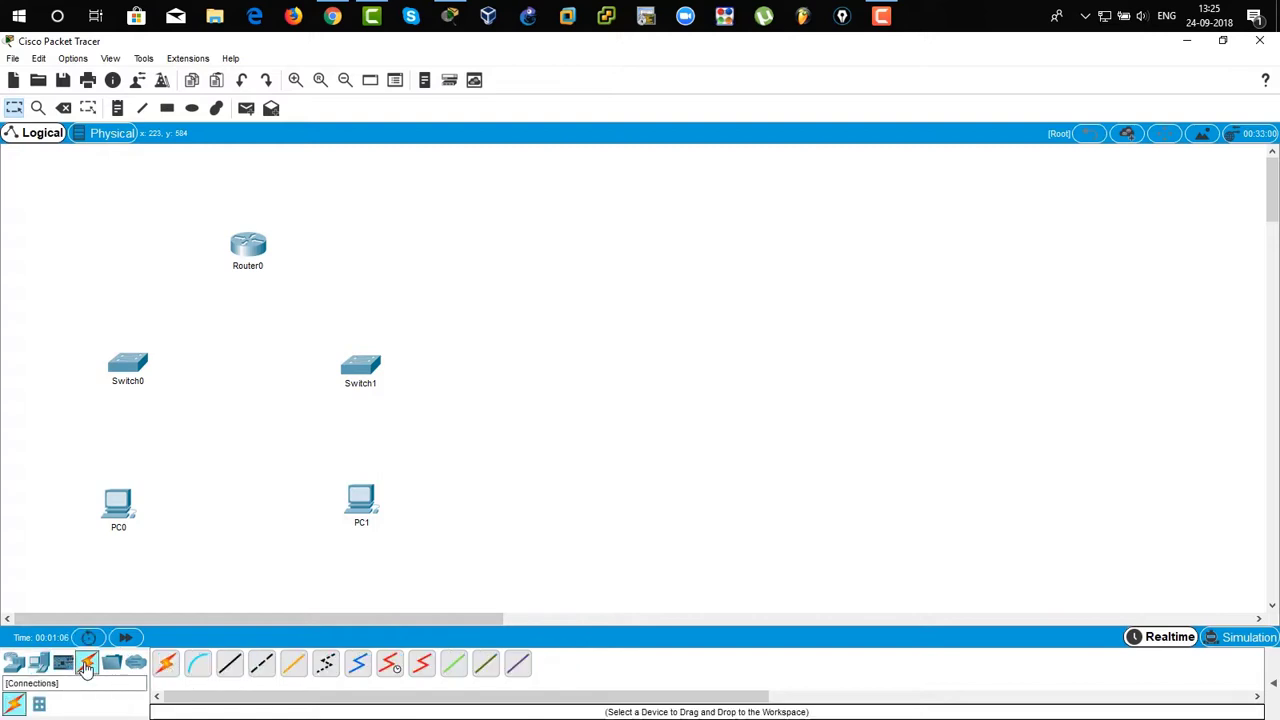
{"action": "left_click", "coordinate": [229, 667]}
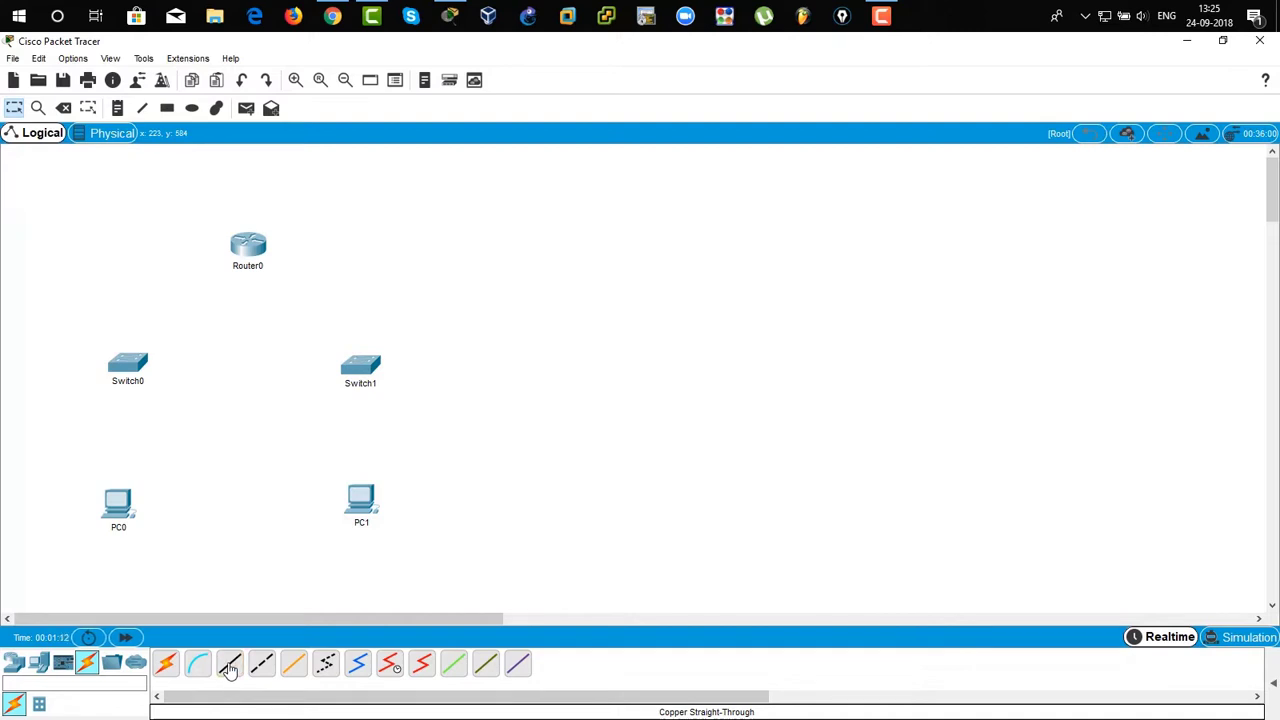
{"action": "left_click", "coordinate": [119, 503]}
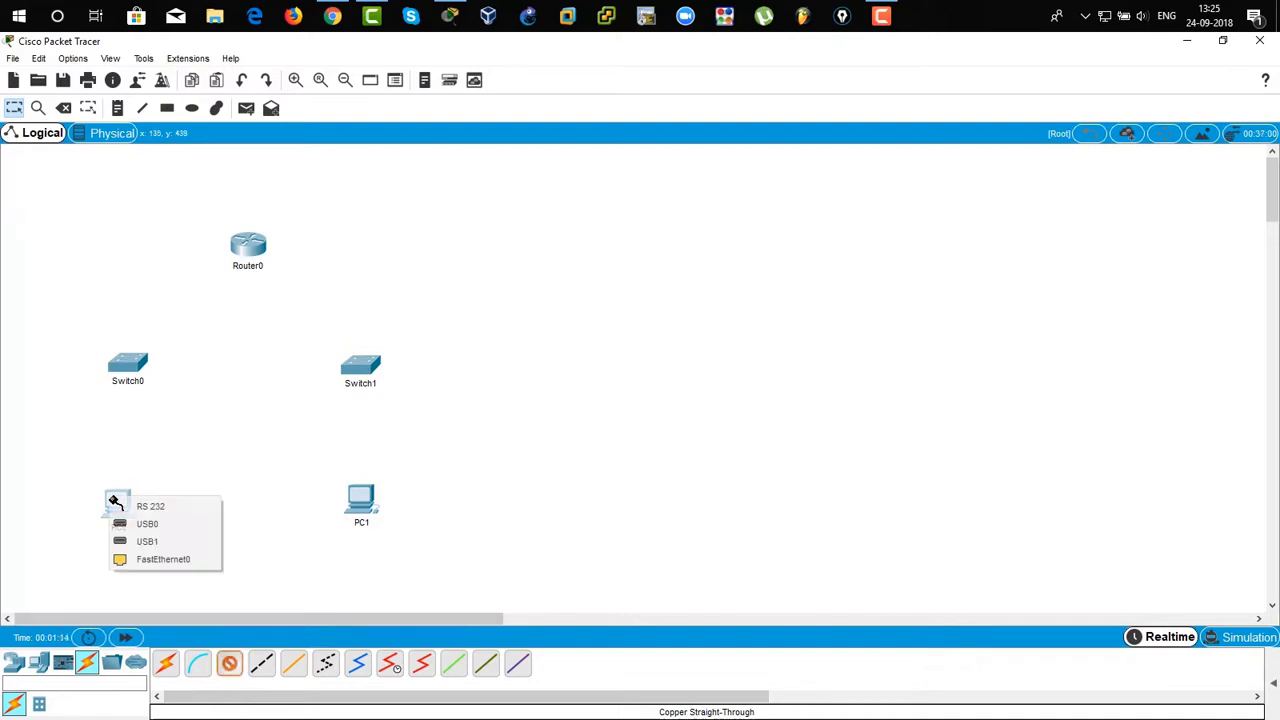
{"action": "left_click", "coordinate": [150, 559]}
{"action": "left_click", "coordinate": [127, 366]}
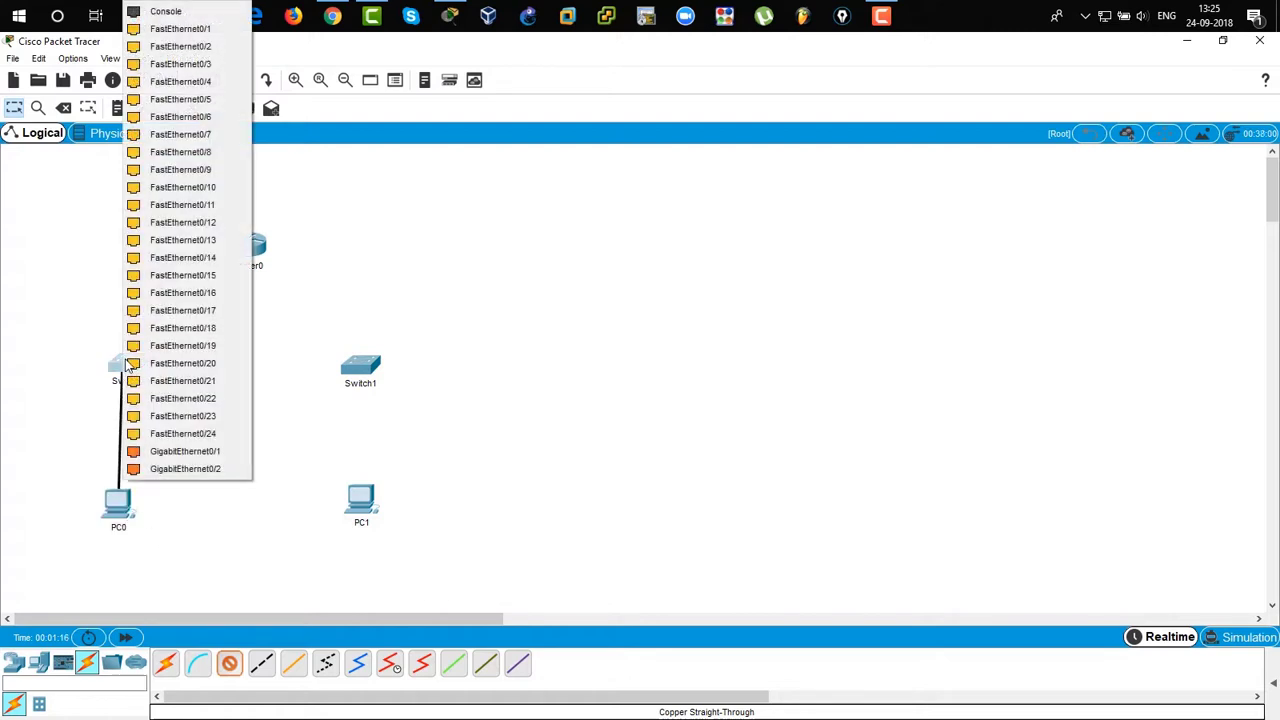
{"action": "left_click", "coordinate": [180, 29]}
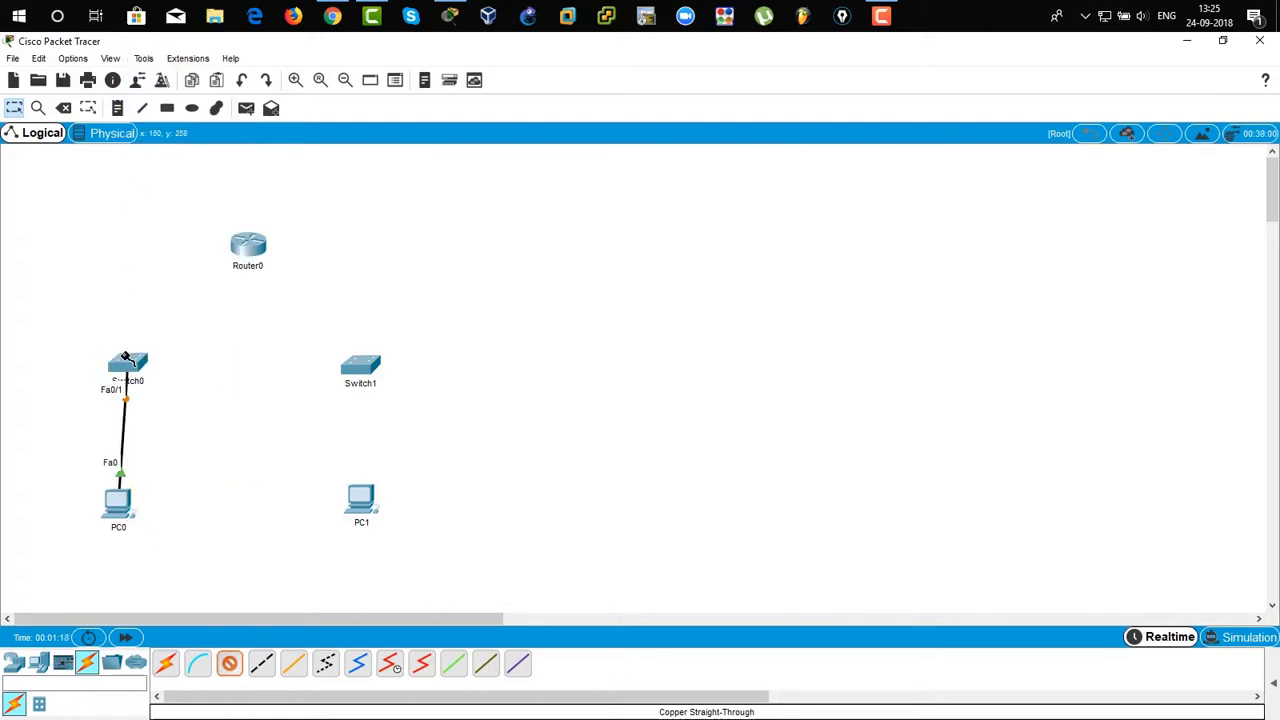
- Cable a Switch0 port to Router0 Fa0/0, clearing a connection error along the way
{"action": "left_click", "coordinate": [128, 373]}
{"action": "left_click", "coordinate": [206, 47]}
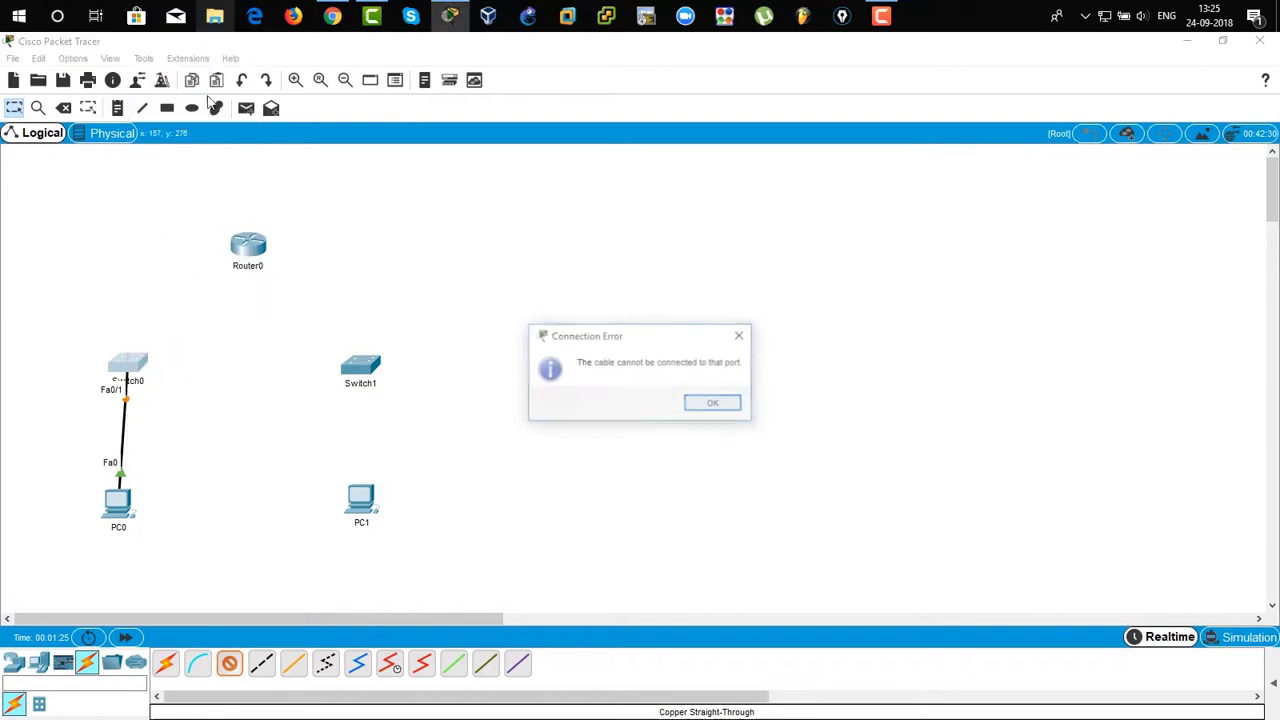
{"action": "left_click", "coordinate": [741, 335]}
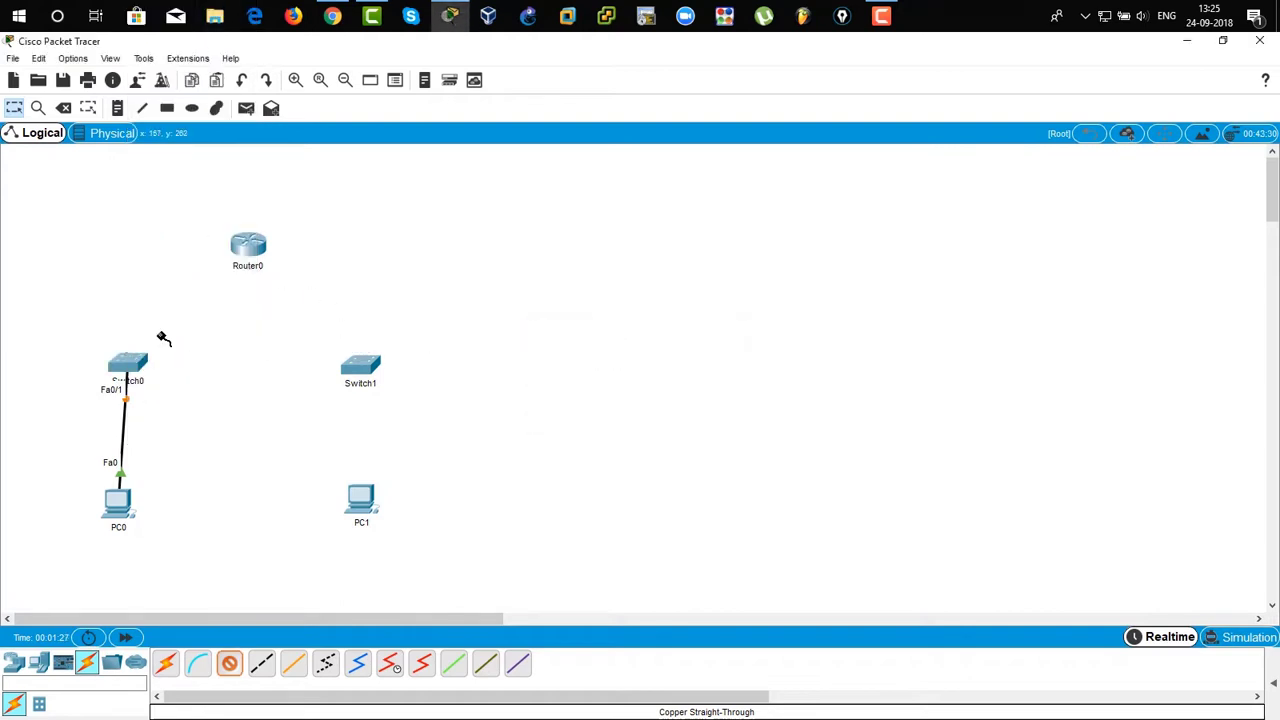
{"action": "left_click", "coordinate": [248, 249]}
{"action": "left_click", "coordinate": [326, 292]}
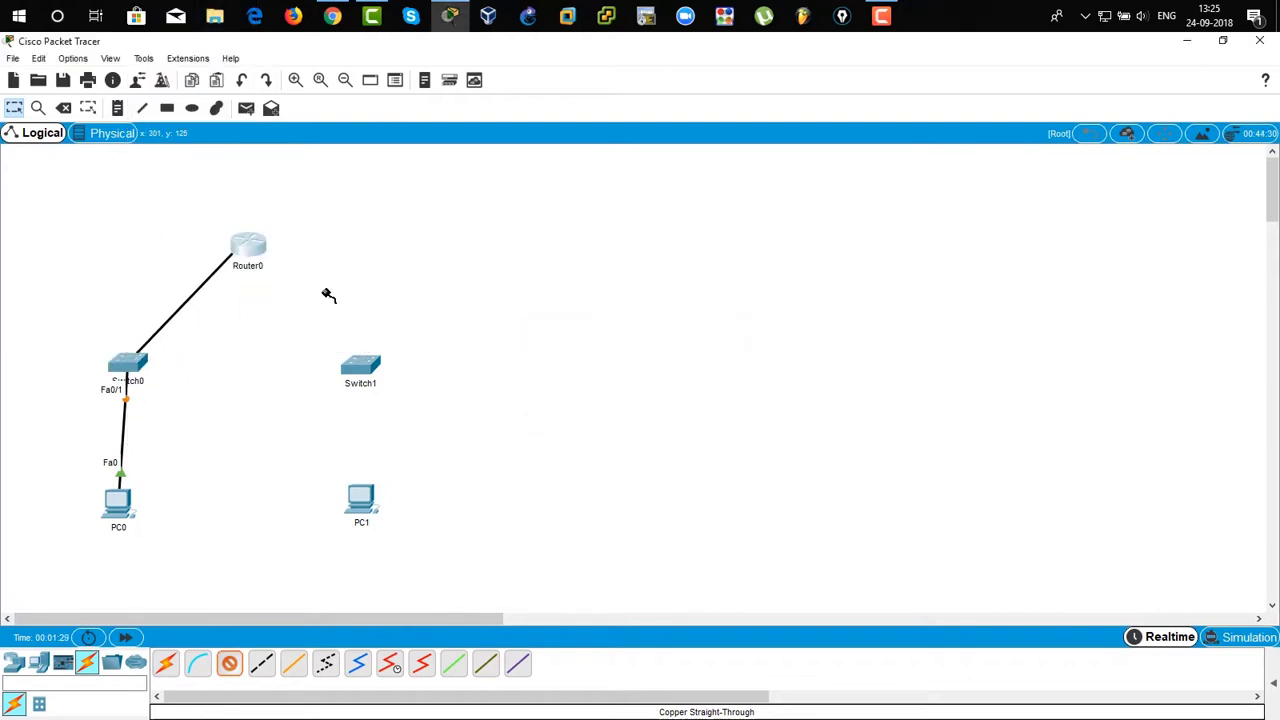
- Connect Router0 Fa0/1 to Switch1 Fa0/1, and Switch1 Fa0/2 to PC1 Fa0
{"action": "left_click", "coordinate": [253, 248]}
{"action": "left_click", "coordinate": [318, 287]}
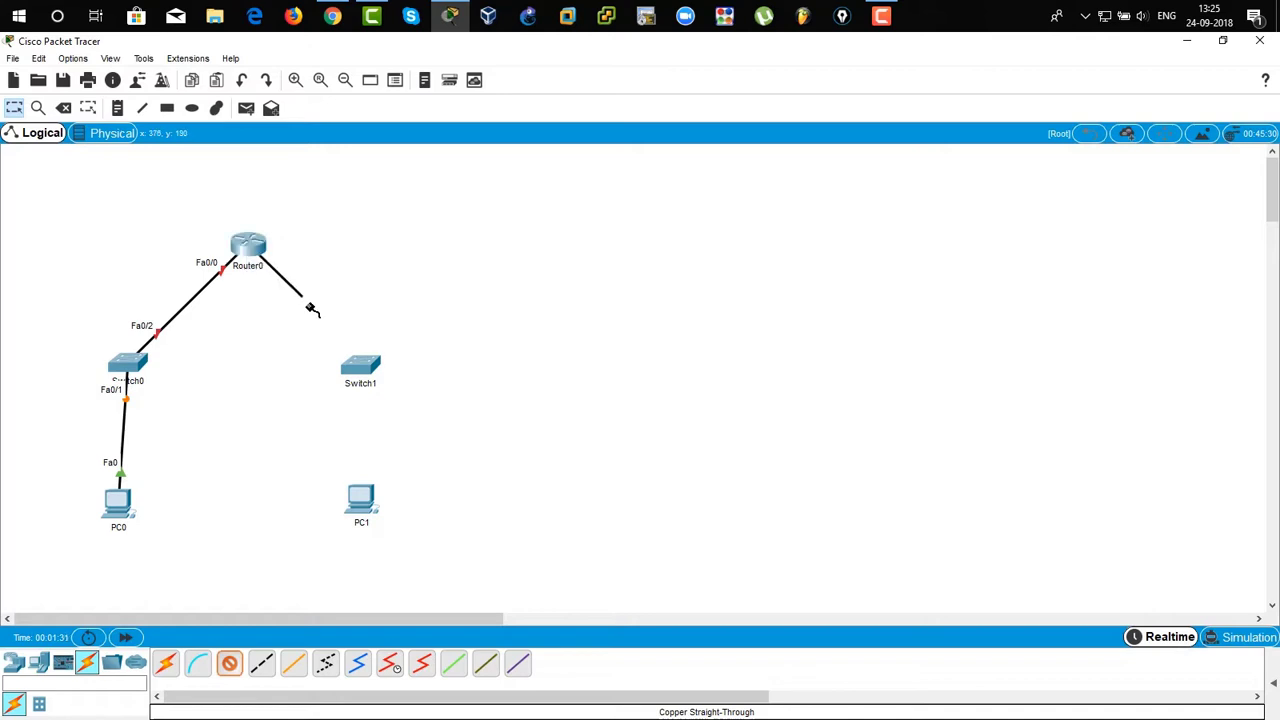
{"action": "left_click", "coordinate": [358, 366]}
{"action": "left_click", "coordinate": [413, 29]}
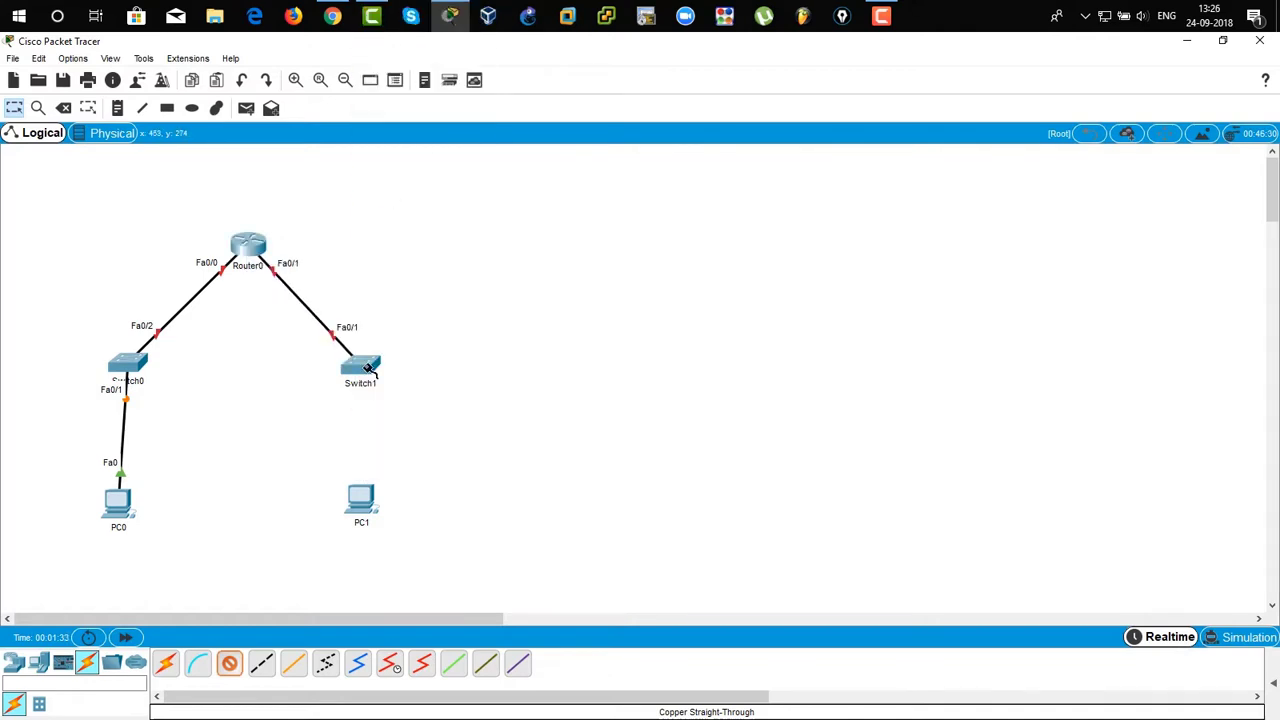
{"action": "left_click", "coordinate": [366, 368]}
{"action": "left_click", "coordinate": [430, 29]}
{"action": "left_click", "coordinate": [363, 500]}
{"action": "left_click", "coordinate": [390, 558]}
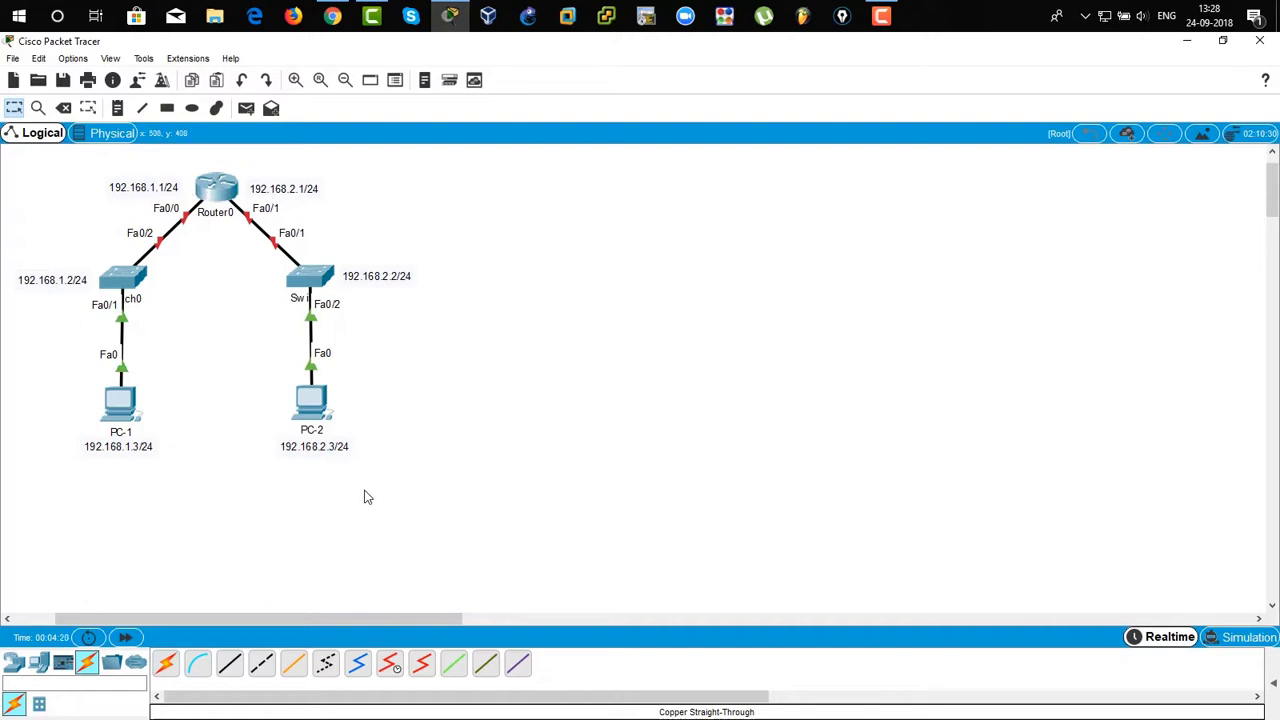
- Open Router0's CLI in a widened window and answer 'no' to the initial configuration dialog
{"action": "left_click", "coordinate": [220, 190]}
{"action": "left_click_drag", "start_coordinate": [546, 149], "coordinate": [557, 146]}
{"action": "left_click_drag", "start_coordinate": [875, 294], "coordinate": [1258, 267]}
{"action": "left_click", "coordinate": [546, 168]}
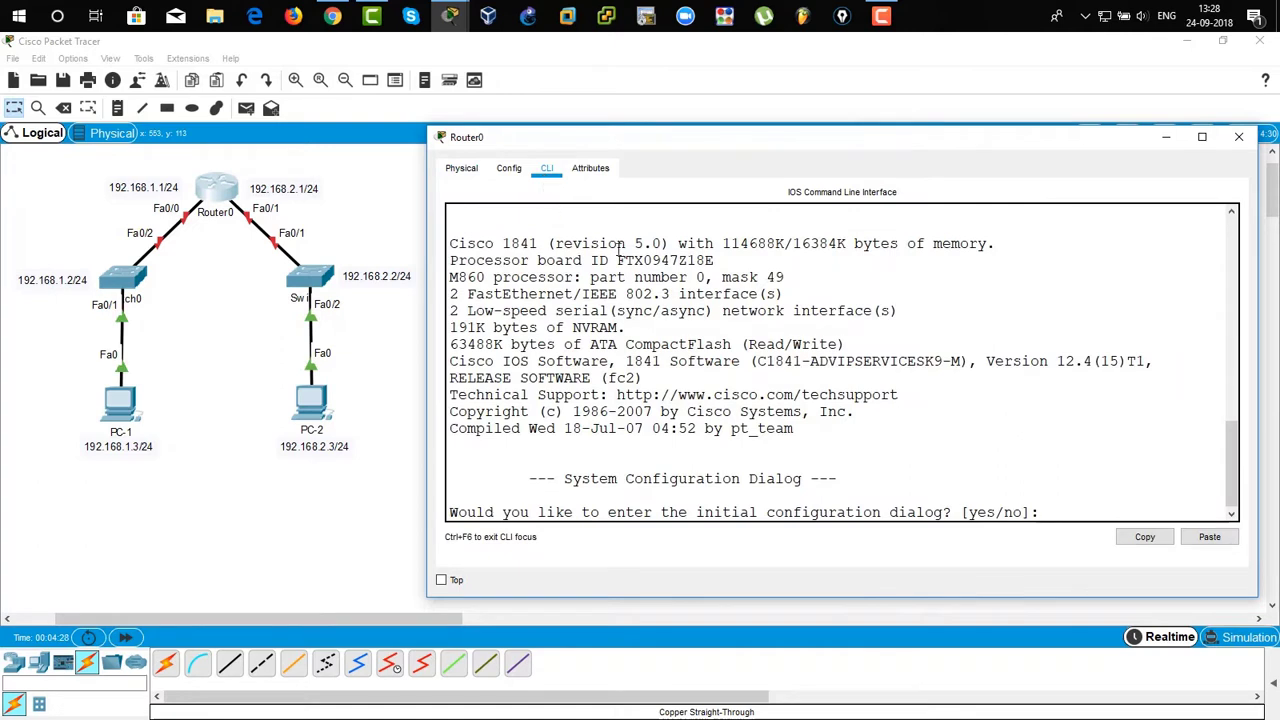
{"action": "left_click_drag", "start_coordinate": [452, 512], "coordinate": [1055, 512]}
{"action": "key", "text": "Return"}
{"action": "key", "text": "Return"}
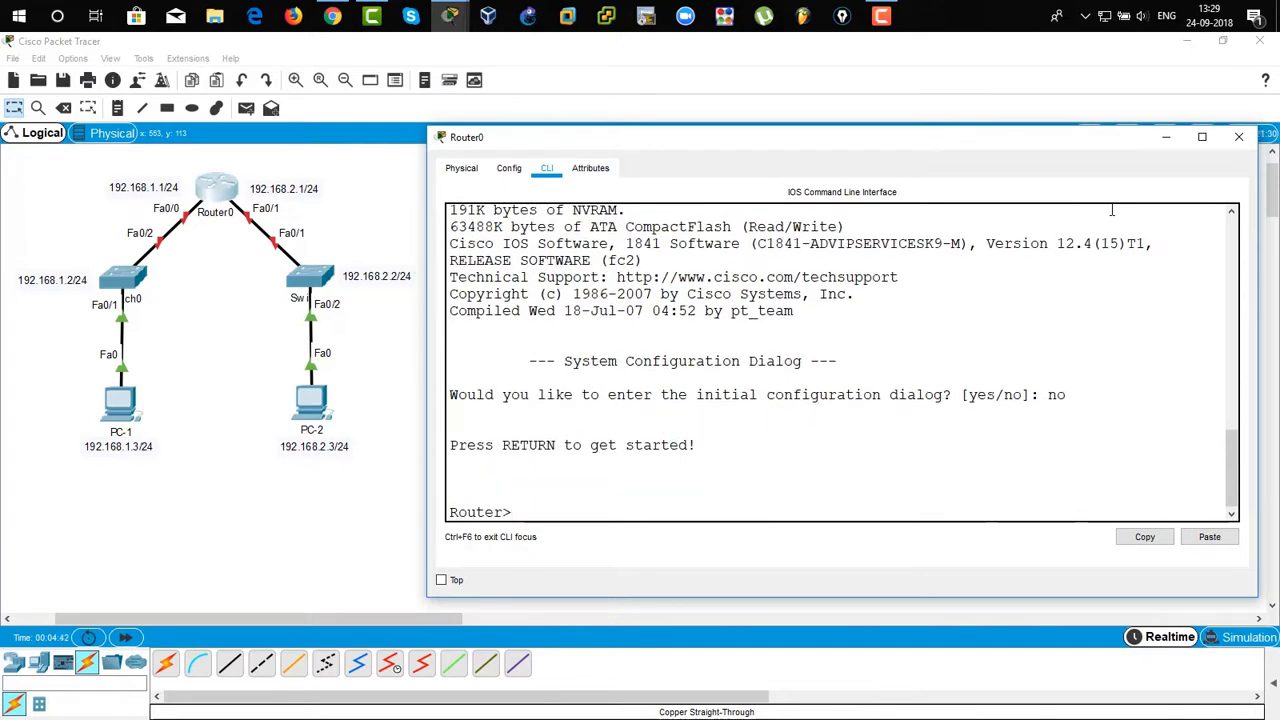
- Add a '!User Exec Mode' comment, run enable, then add a '!Privilege Mode' comment
{"action": "type", "text": "!User Exec Mode"}
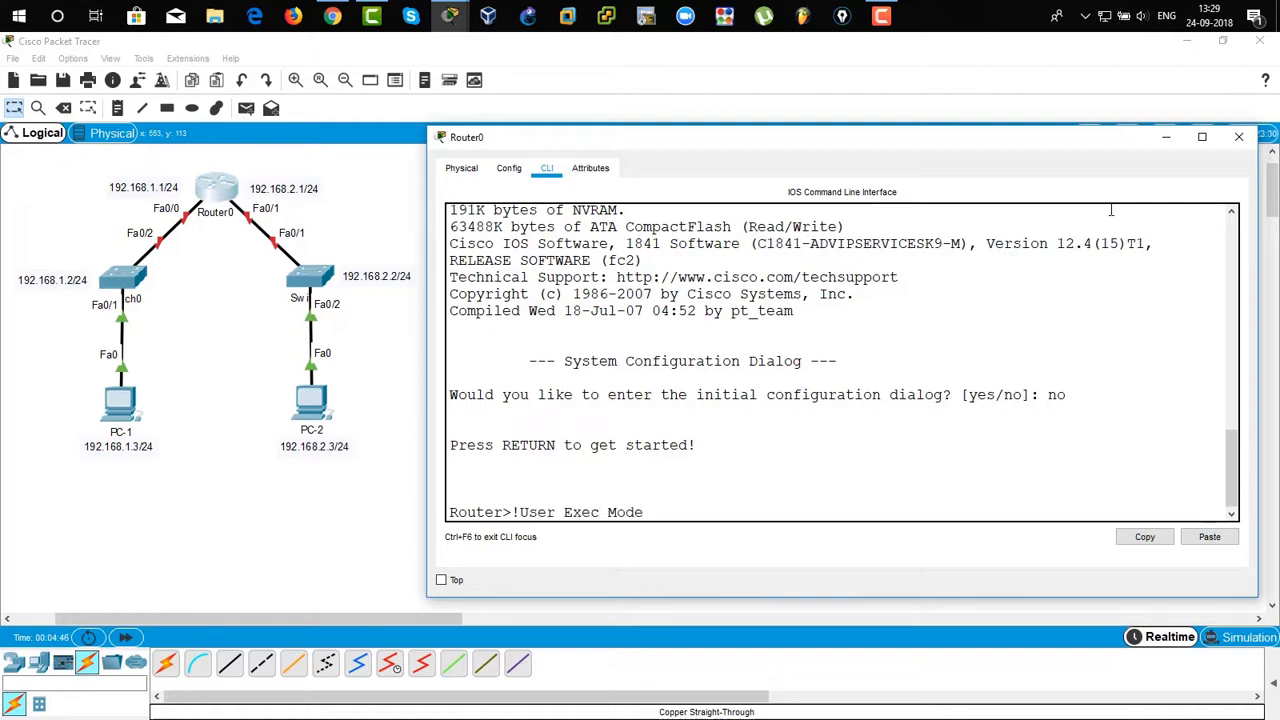
{"action": "key", "text": "Return"}
{"action": "type", "text": "enabl"}
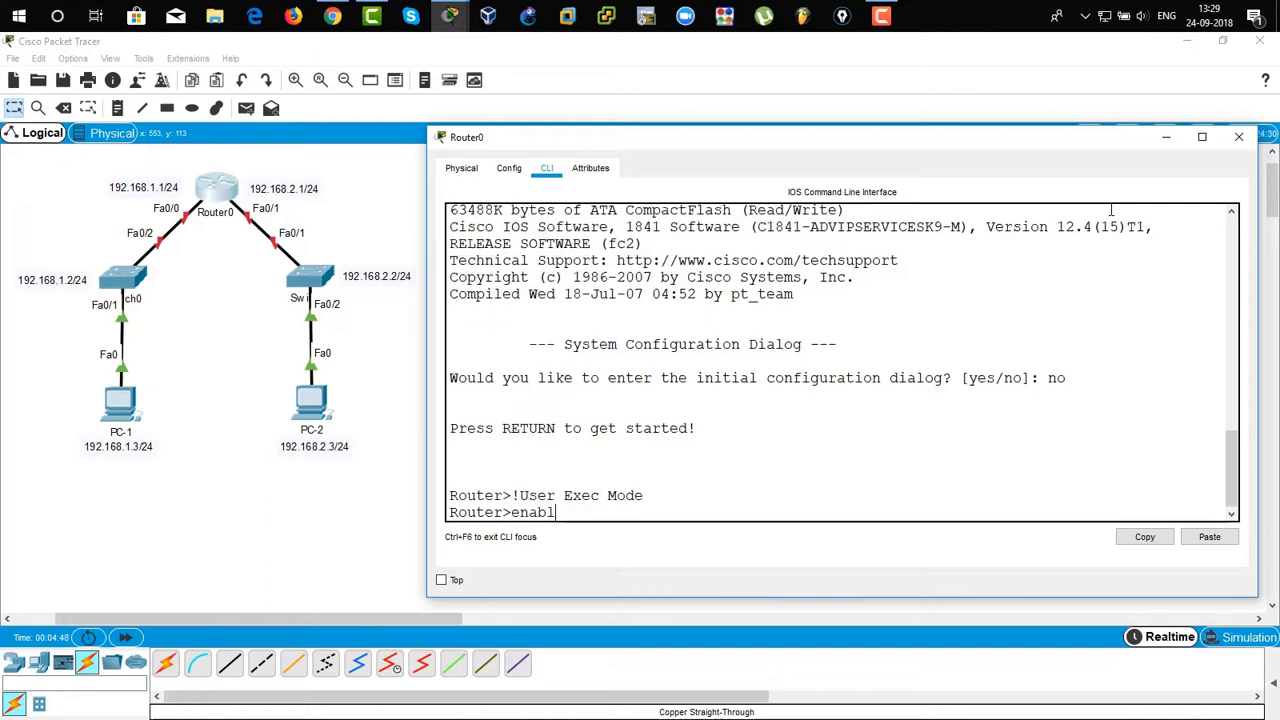
{"action": "type", "text": "e"}
{"action": "key", "text": "Return"}
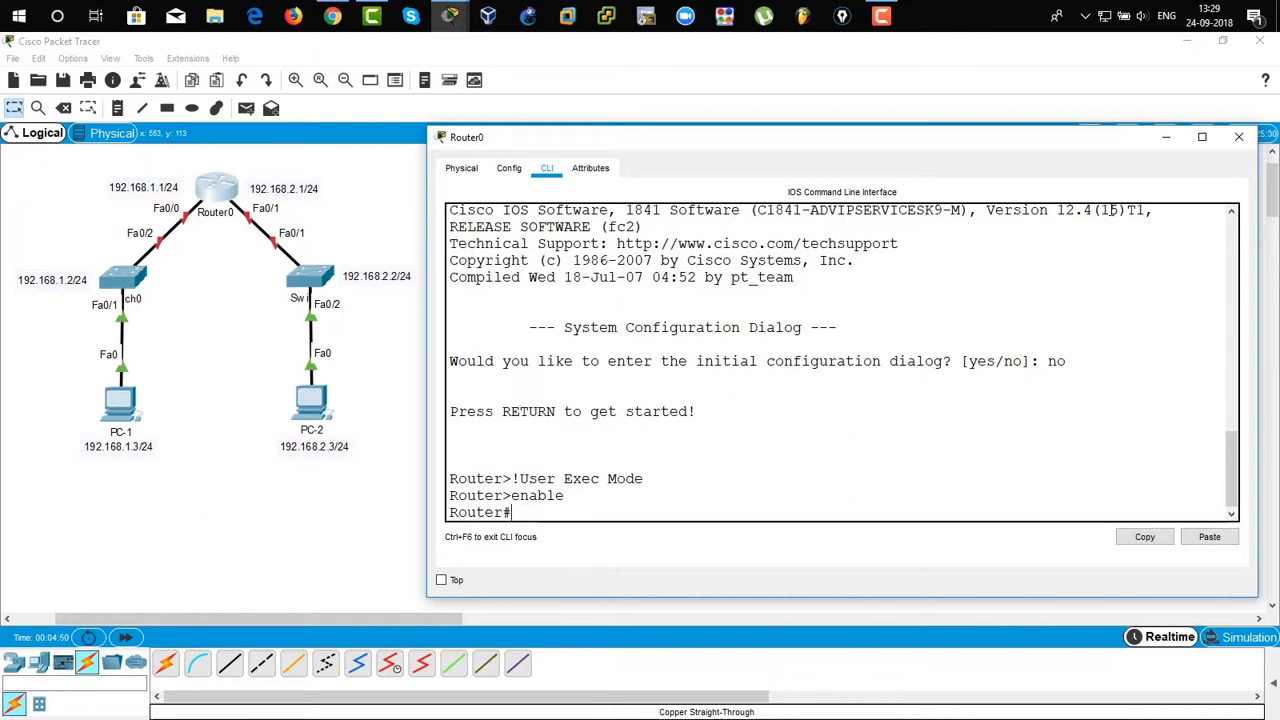
{"action": "type", "text": "!Privilege Mode"}
{"action": "key", "text": "Return"}
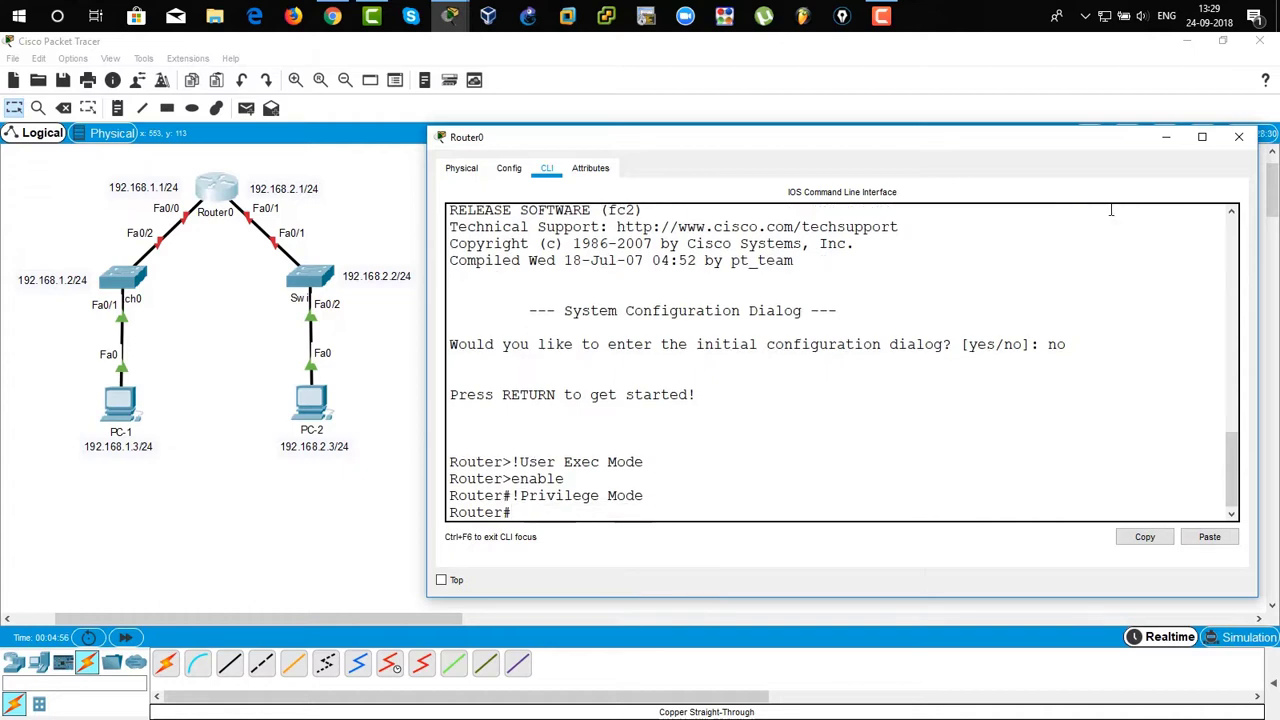
- Enter global configuration mode with configure terminal and set hostname R1
{"action": "type", "text": "configure ermin"}
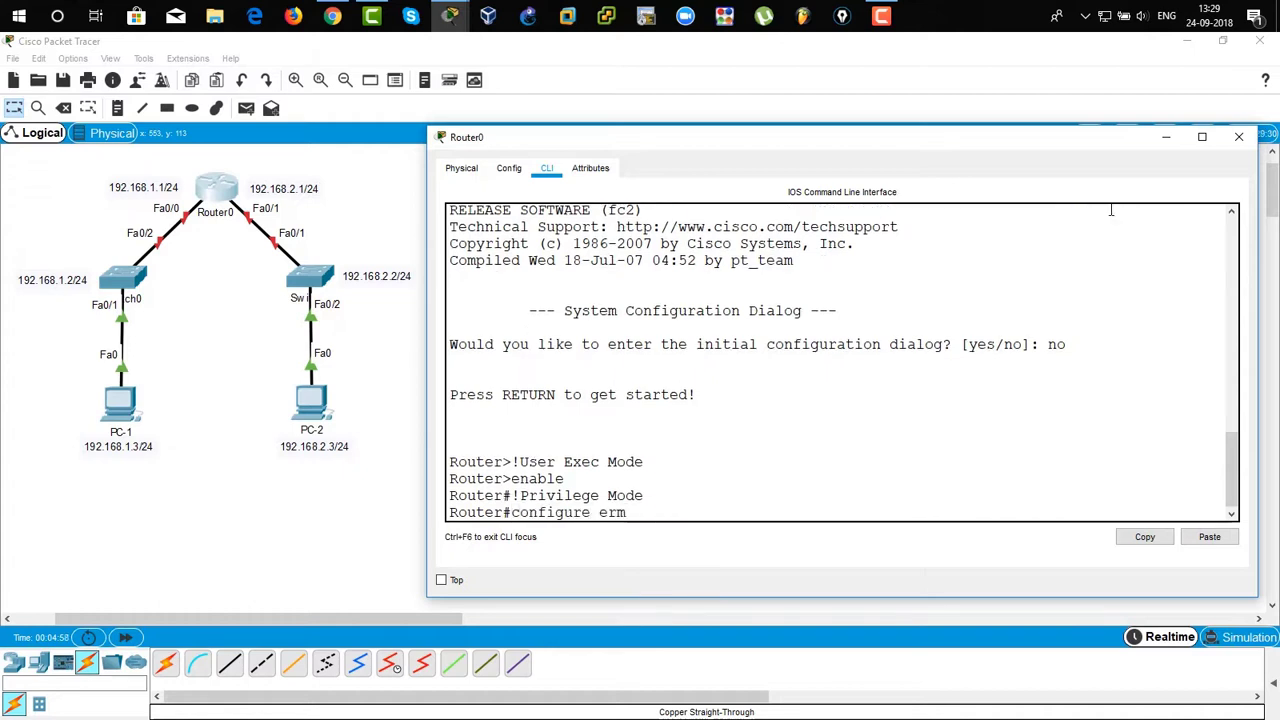
{"action": "key", "text": "BackSpace"}
{"action": "key", "text": "BackSpace"}
{"action": "key", "text": "BackSpace"}
{"action": "key", "text": "BackSpace"}
{"action": "key", "text": "BackSpace"}
{"action": "type", "text": "terminal"}
{"action": "key", "text": "Return"}
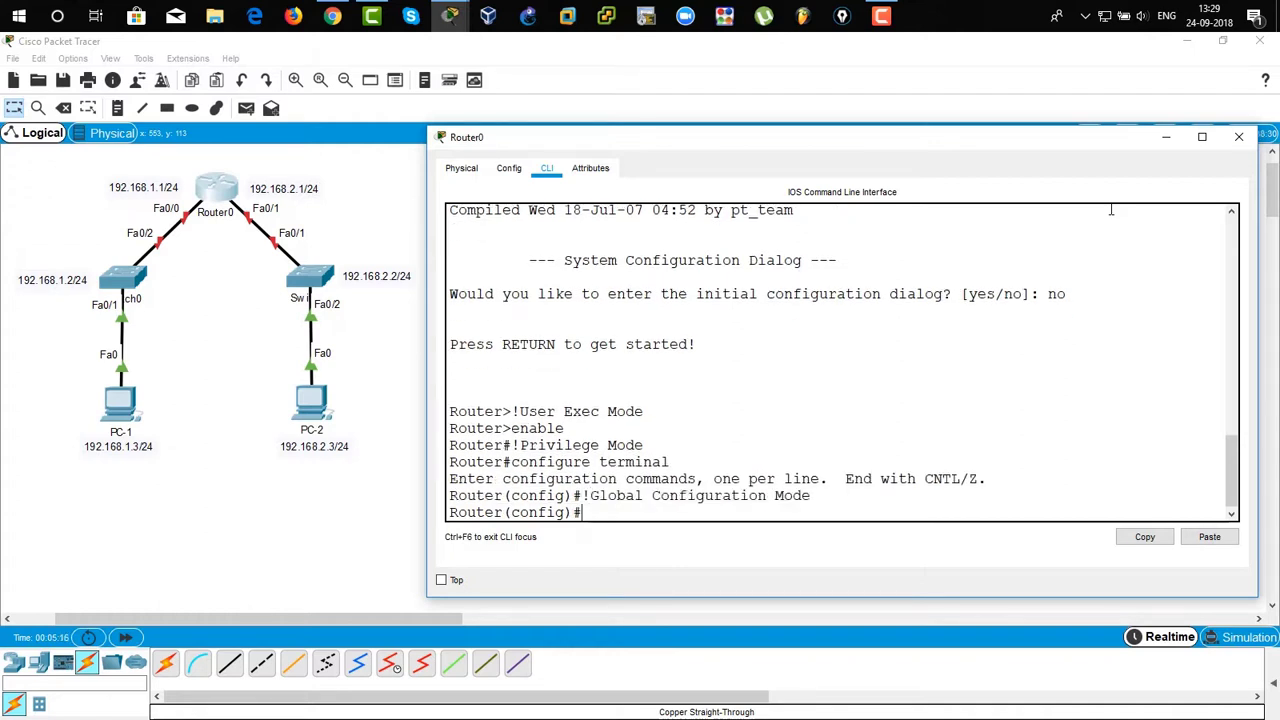
{"action": "type", "text": "hostname R1"}
{"action": "key", "text": "Return"}
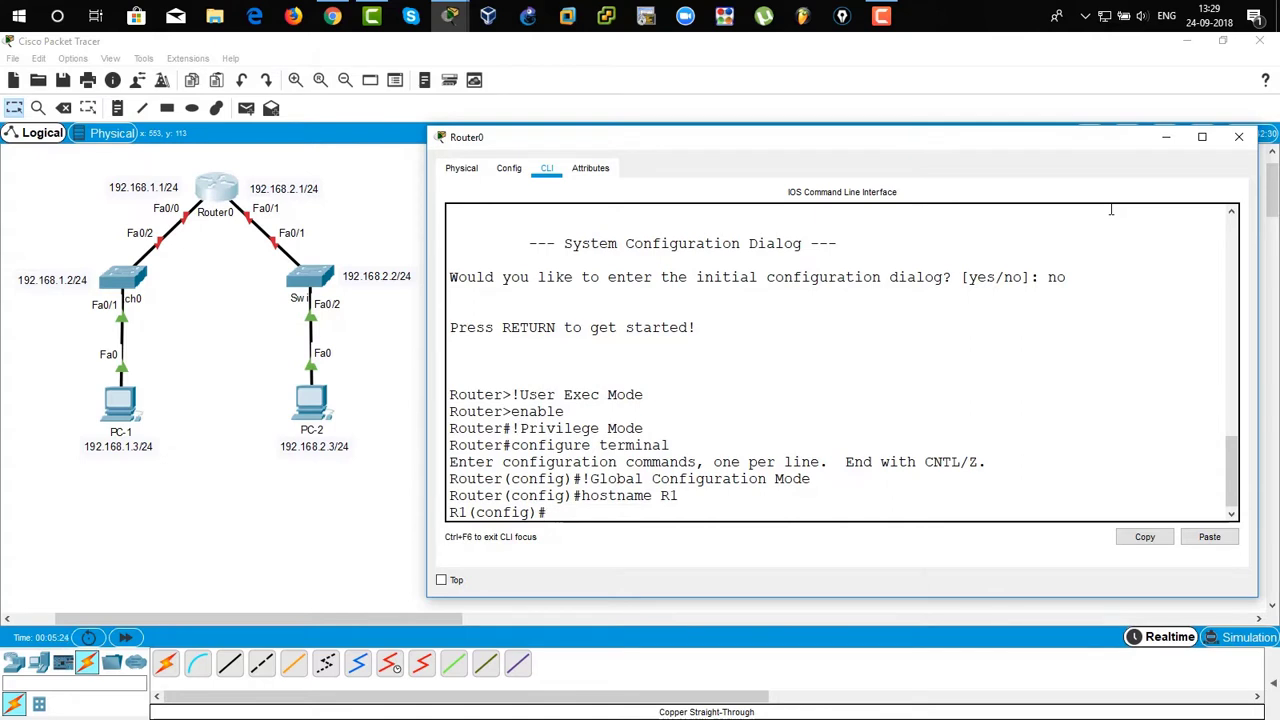
- Run 'do show ip interface brief' and highlight the FastEthernet0/0 row
{"action": "type", "text": "do show ip interface brief"}
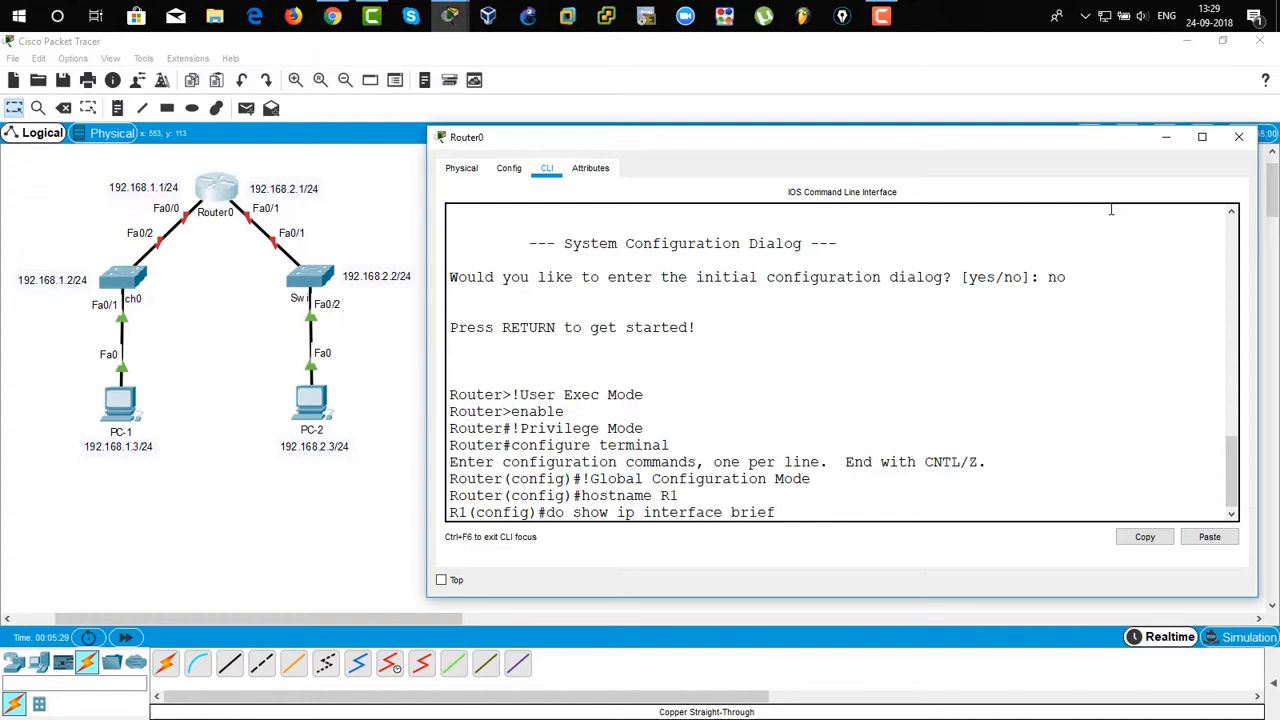
{"action": "key", "text": "Return"}
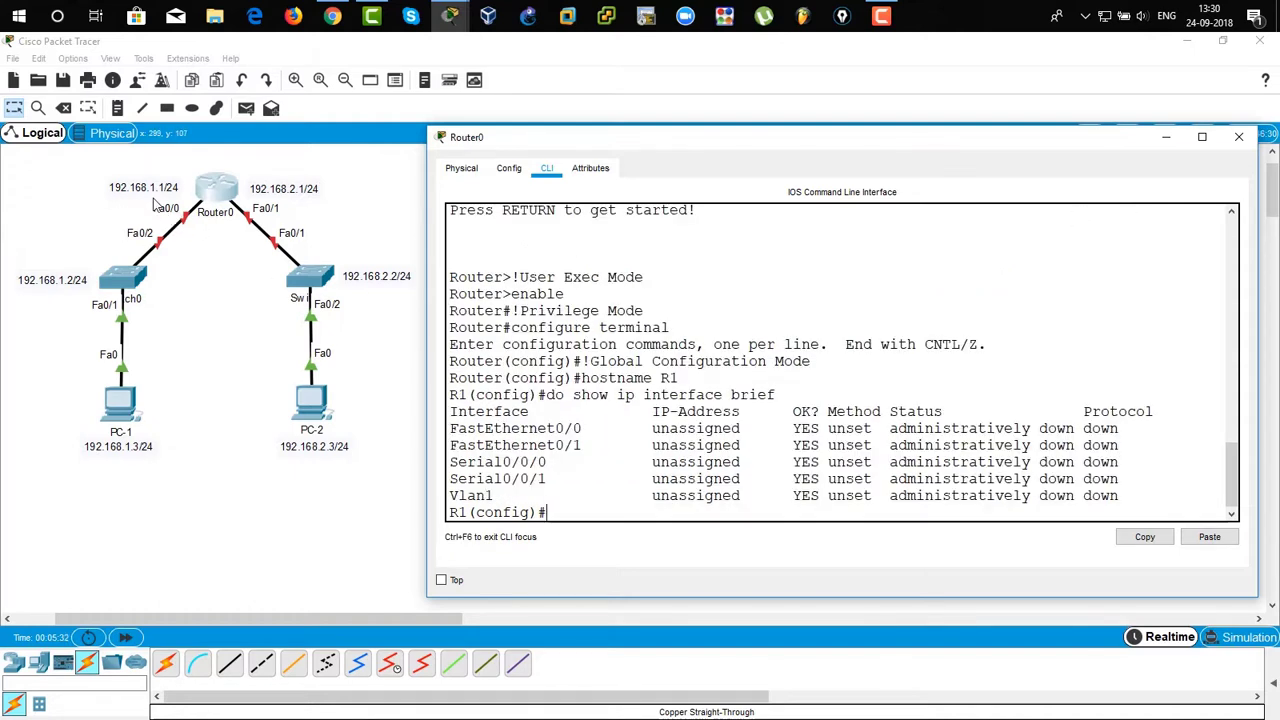
{"action": "left_click_drag", "start_coordinate": [449, 428], "coordinate": [1115, 428]}
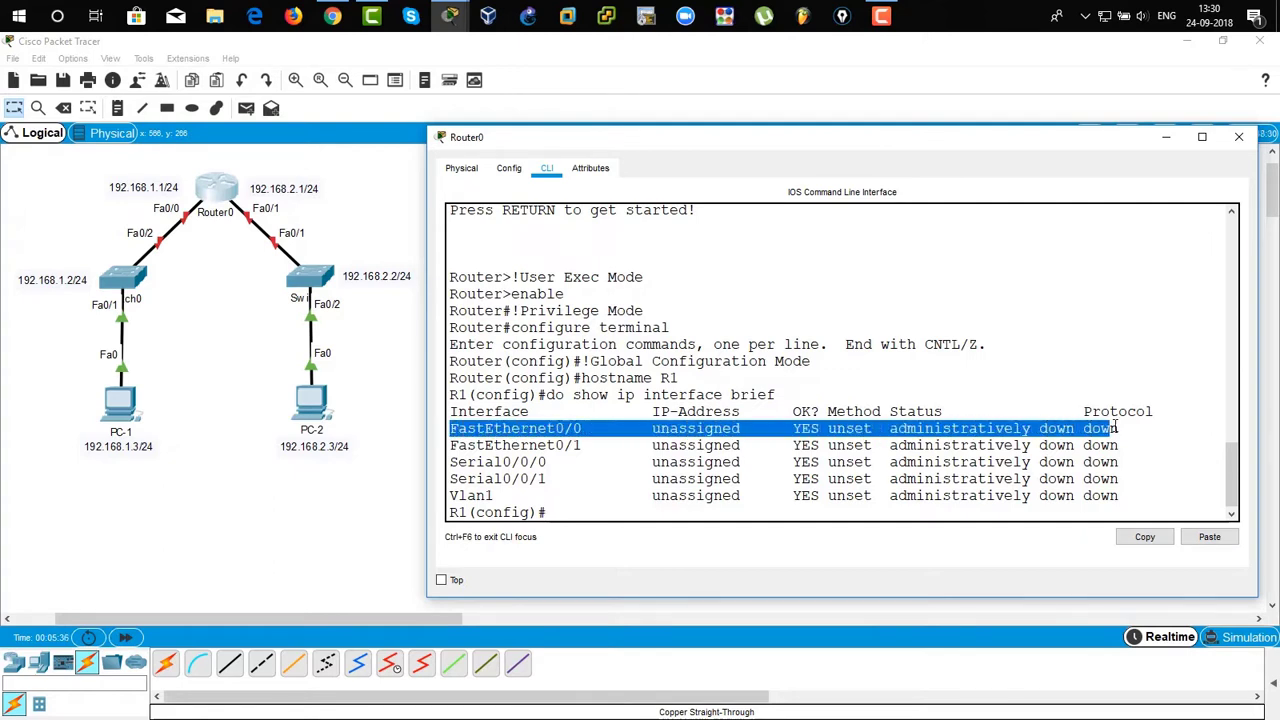
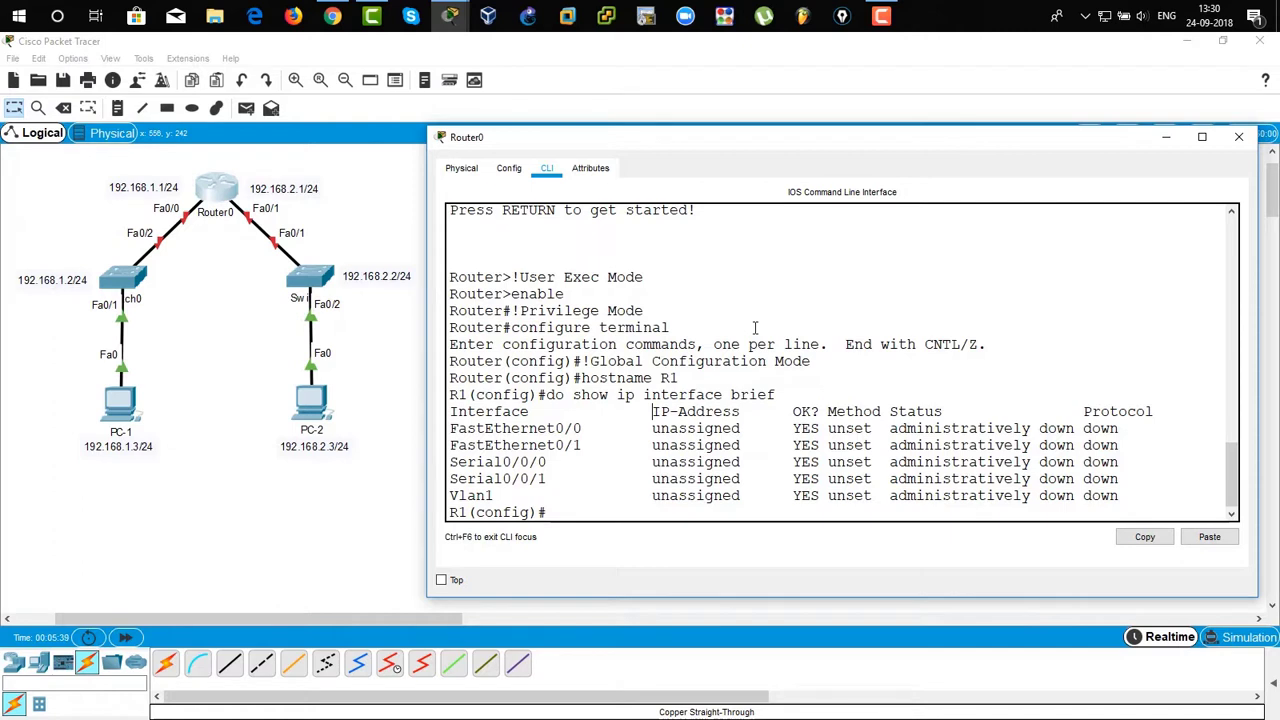
- Give R1's FastEthernet0/0 the address 192.168.1.1 255.255.255.0 and enable it with no shutdown
{"action": "type", "text": "interface f"}
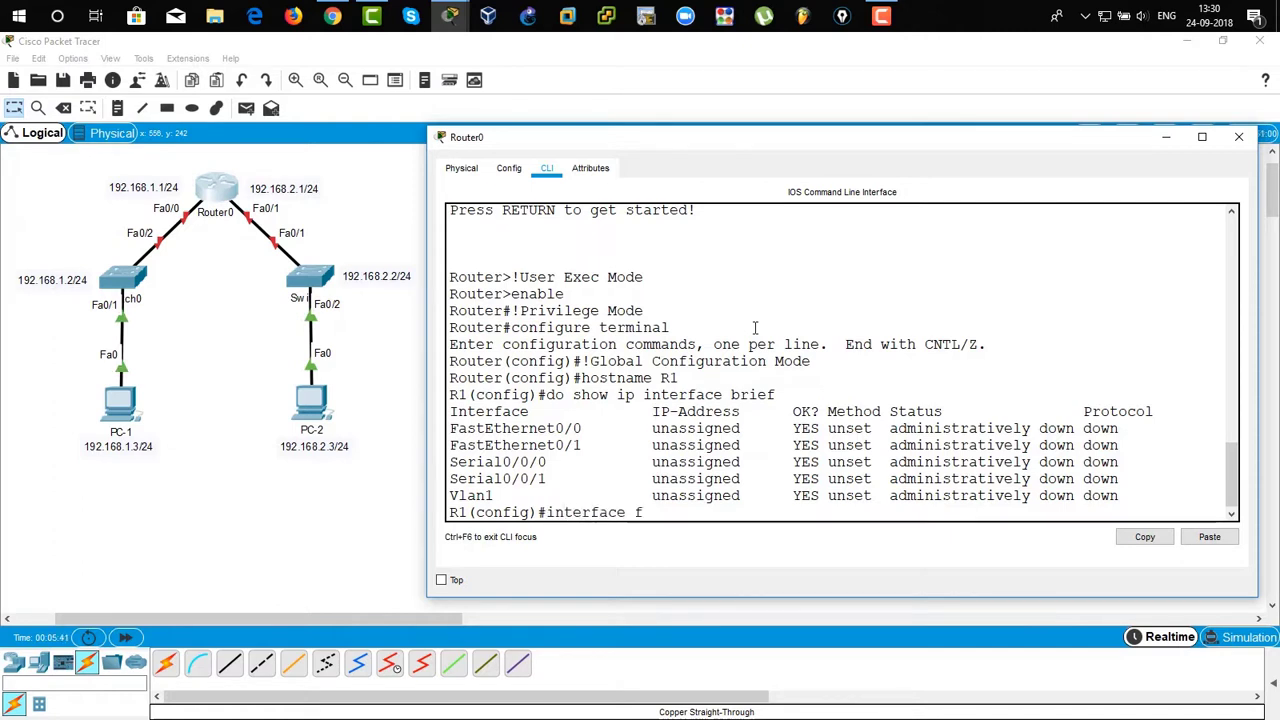
{"action": "type", "text": "a0/0/"}
{"action": "key", "text": "Return"}
{"action": "type", "text": "ip ac"}
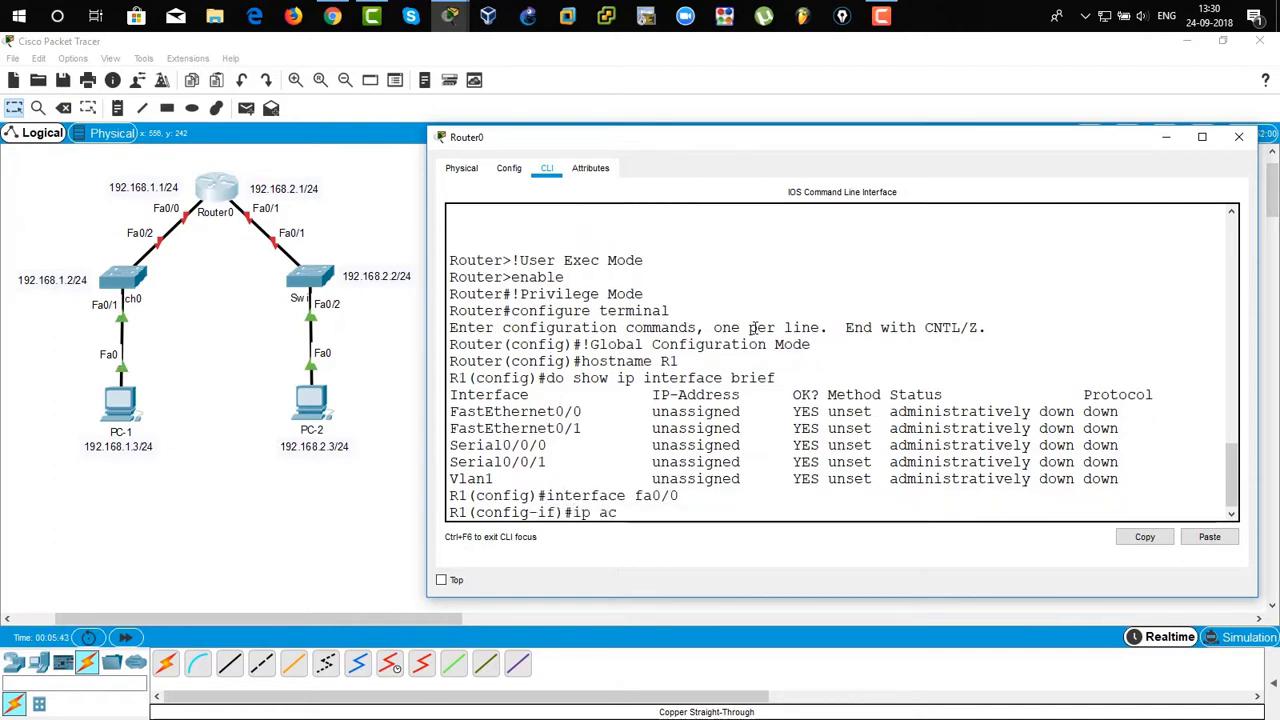
{"action": "key", "text": "BackSpace"}
{"action": "type", "text": "ddress 192."}
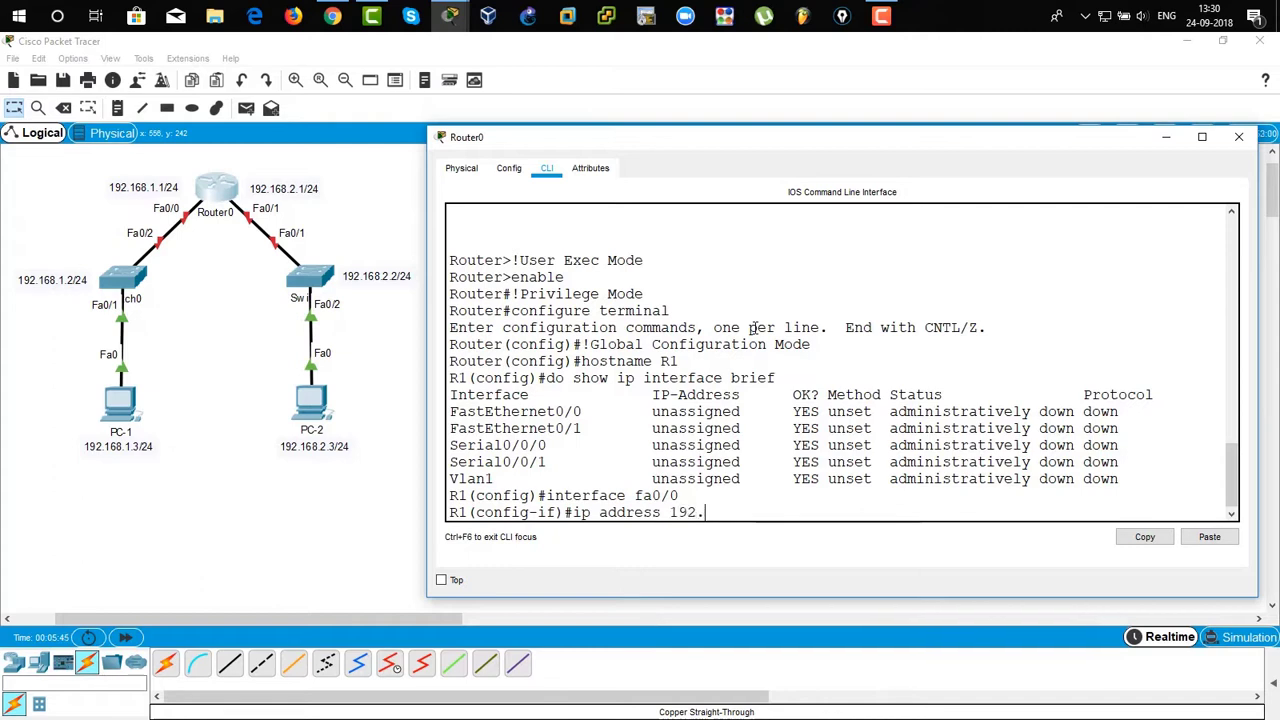
{"action": "type", "text": "168.1.1 255.255.25"}
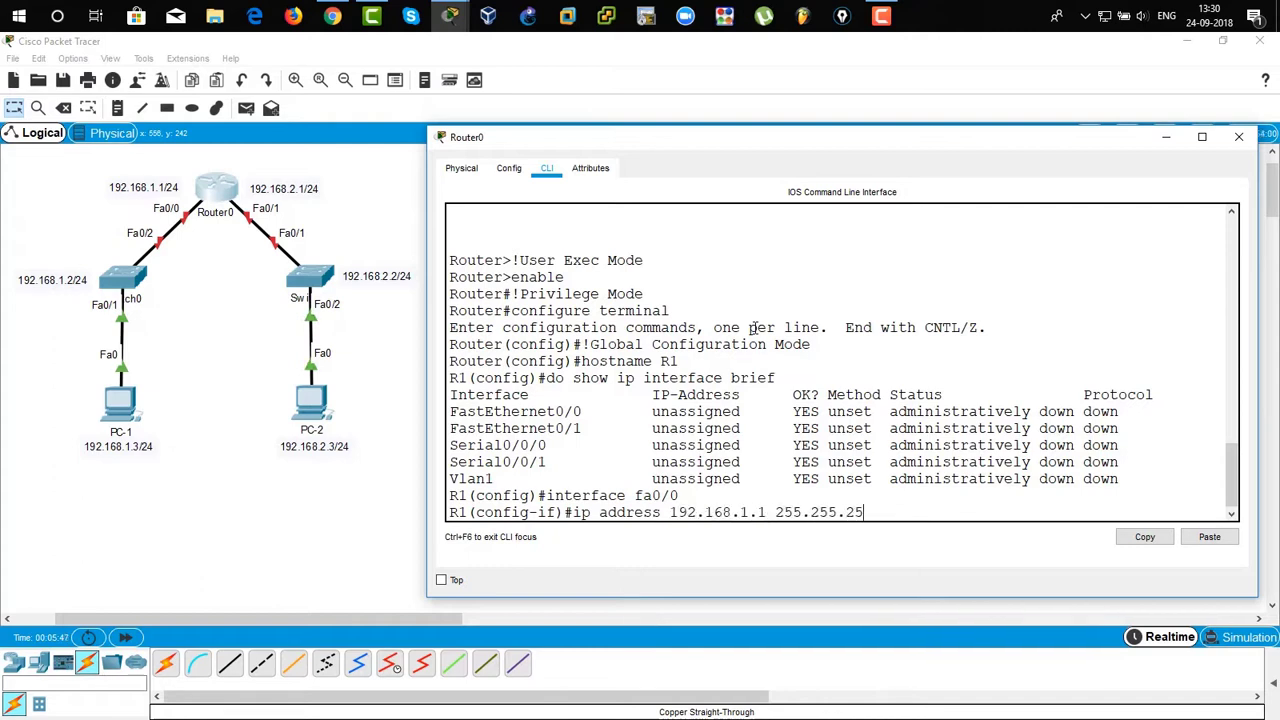
{"action": "key", "text": "Return"}
{"action": "type", "text": "no shutdown"}
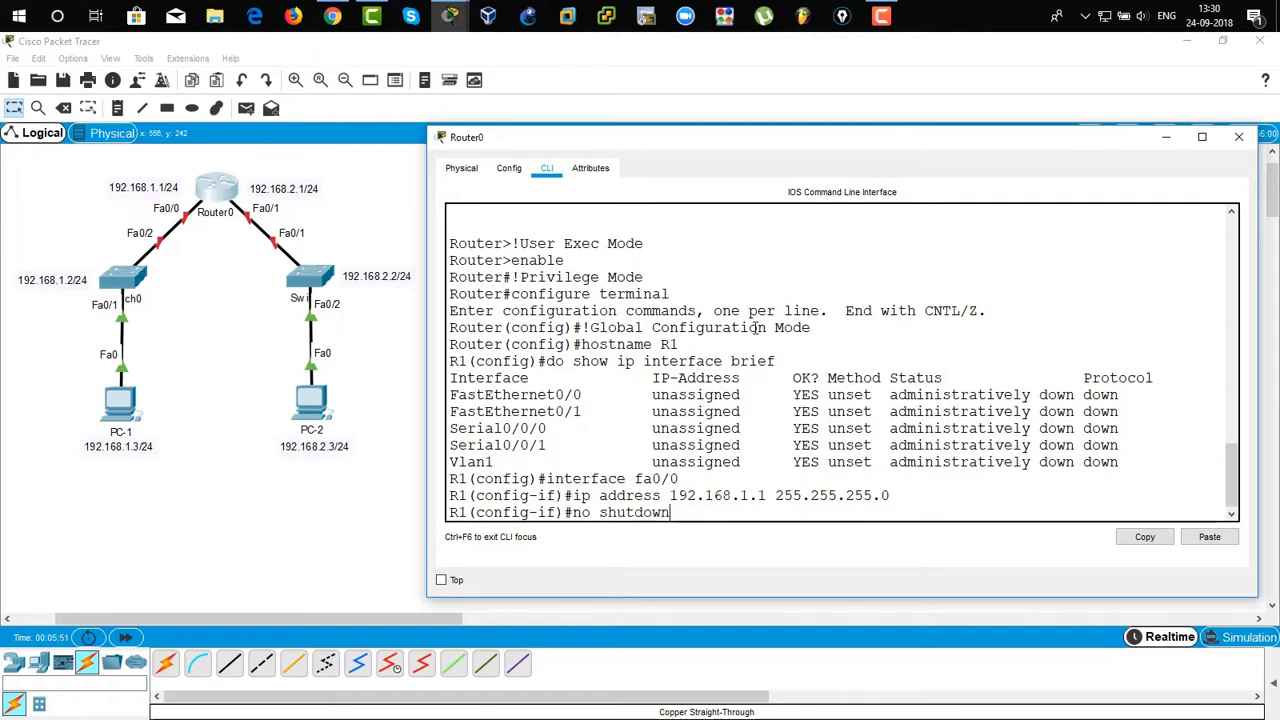
{"action": "key", "text": "Return"}
{"action": "key", "text": "Return"}
- Check the interface brief: Fa0/0 is up with 192.168.1.1, and Fa0/1 is still down
{"action": "type", "text": "do show ip interface bir"}
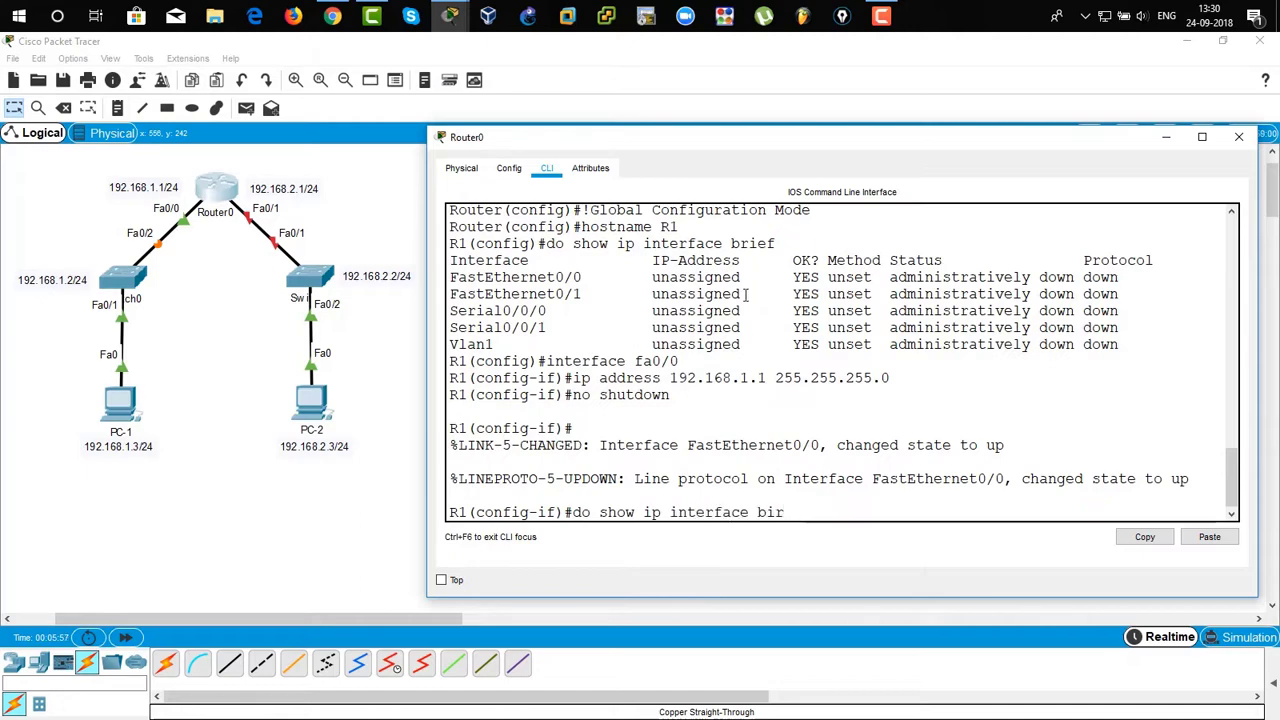
{"action": "key", "text": "BackSpace"}
{"action": "key", "text": "BackSpace"}
{"action": "type", "text": "rief"}
{"action": "key", "text": "Return"}
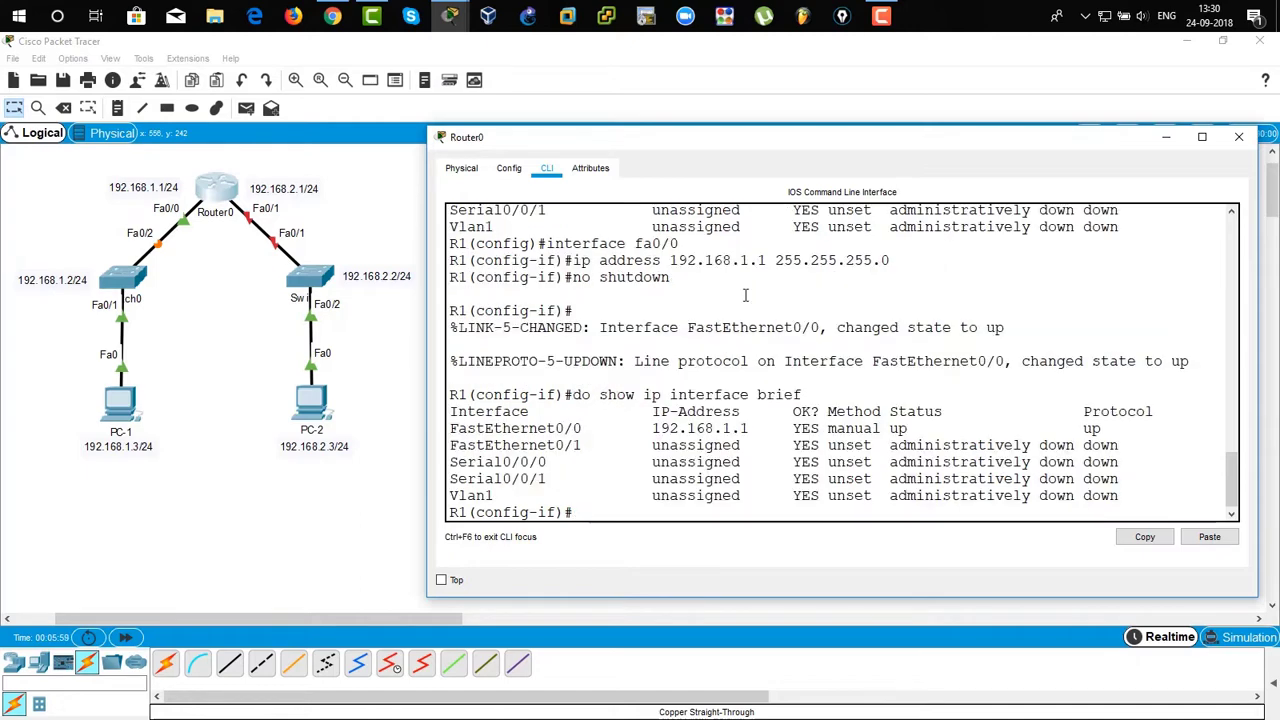
{"action": "left_click_drag", "start_coordinate": [655, 428], "coordinate": [1100, 429]}
{"action": "left_click_drag", "start_coordinate": [576, 430], "coordinate": [564, 429]}
{"action": "left_click", "coordinate": [600, 495]}
{"action": "left_click_drag", "start_coordinate": [450, 445], "coordinate": [1110, 444]}
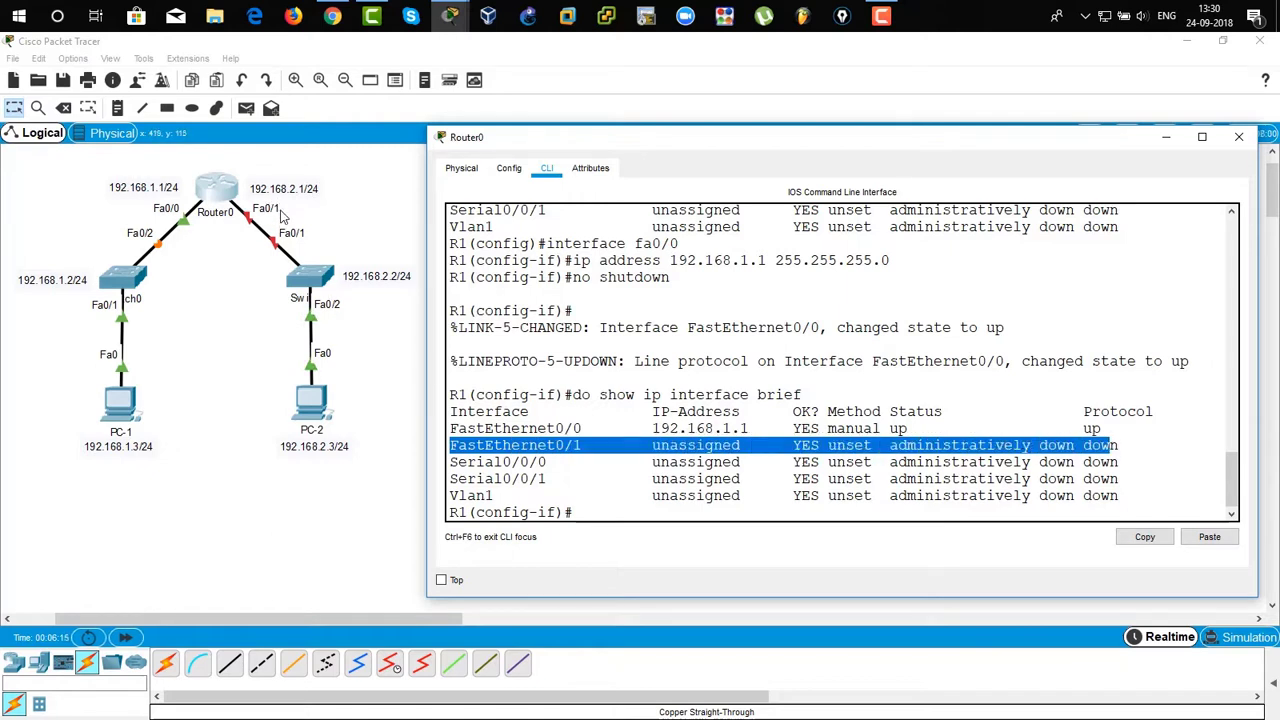
- Give R1's FastEthernet0/1 the address 192.168.2.1 255.255.255.0 and enable it with no shutdown
{"action": "left_click", "coordinate": [580, 479]}
{"action": "type", "text": "interface fa0/1"}
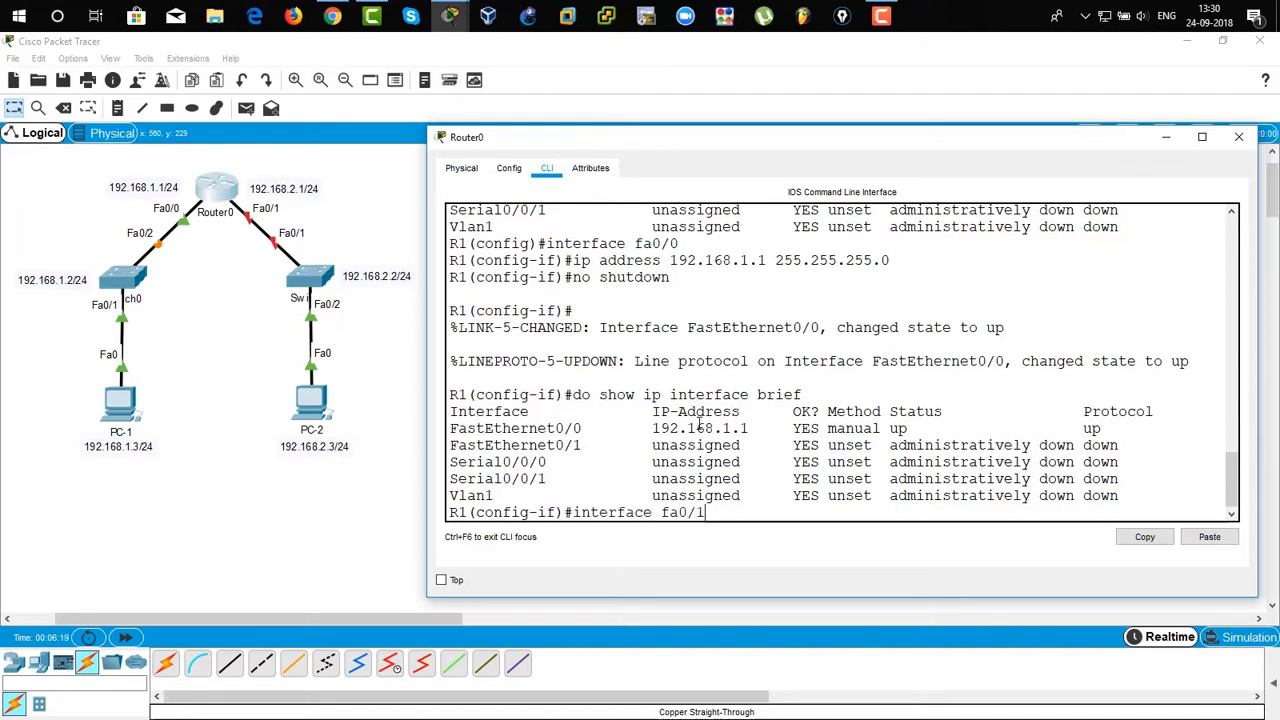
{"action": "key", "text": "Return"}
{"action": "type", "text": "ip address 1"}
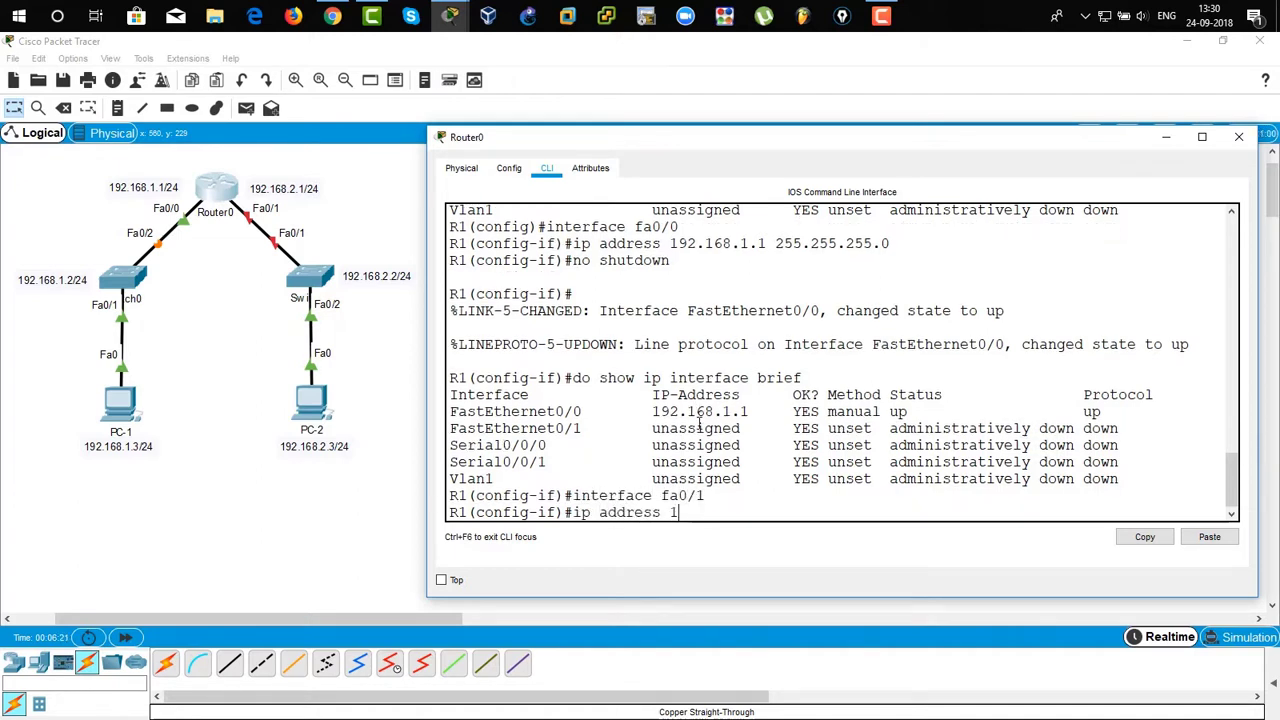
{"action": "type", "text": "92.168.2.1 255.255.255"}
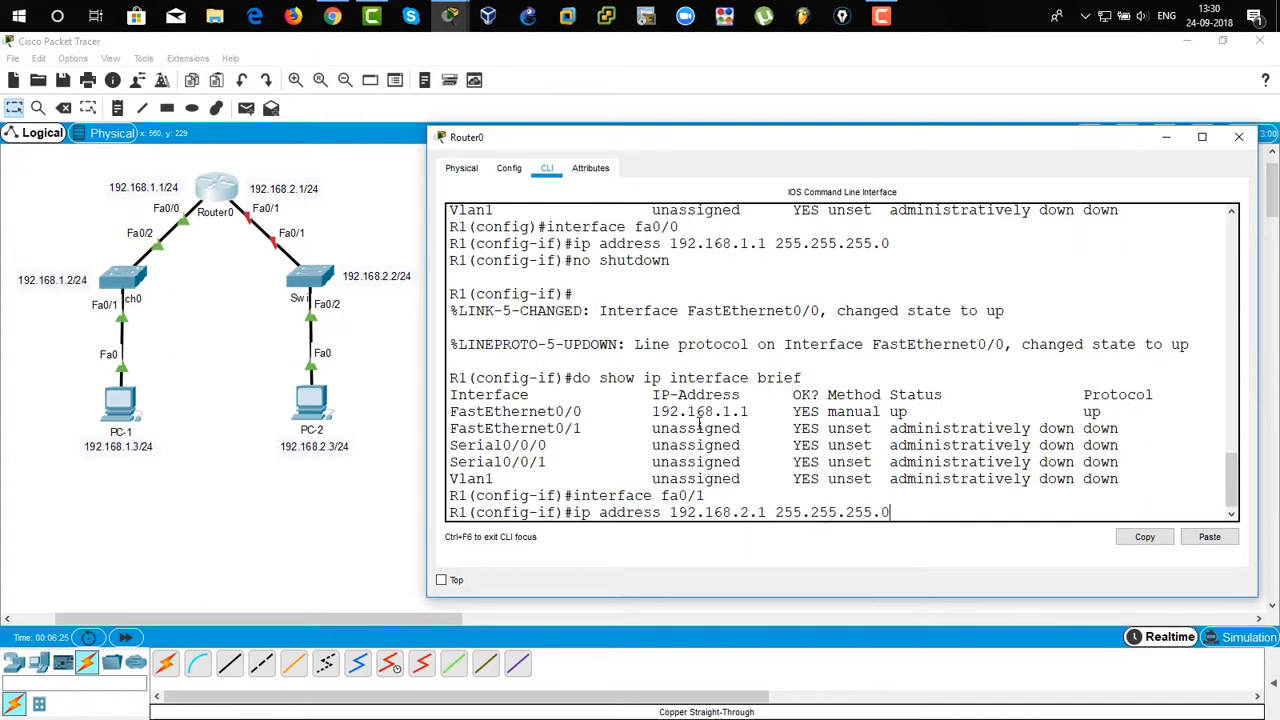
{"action": "type", "text": ".0"}
{"action": "key", "text": "Return"}
{"action": "type", "text": "no shutdown"}
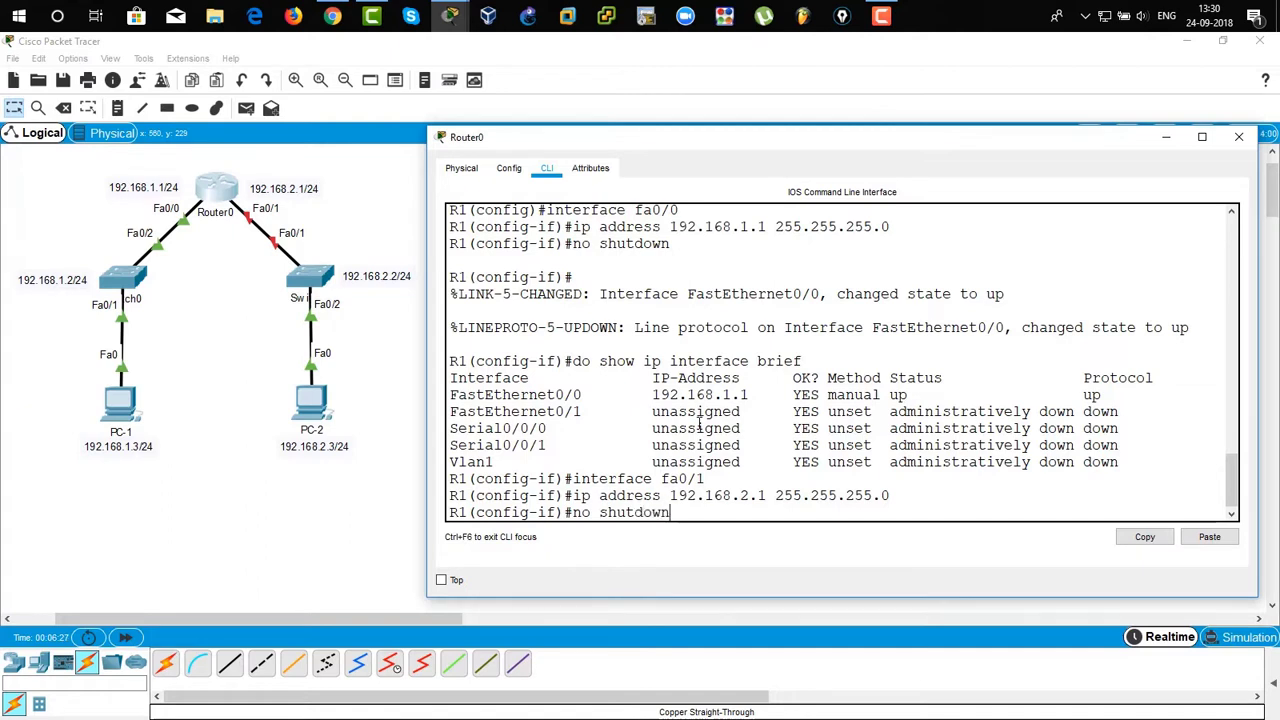
{"action": "key", "text": "Return"}
{"action": "key", "text": "Return"}
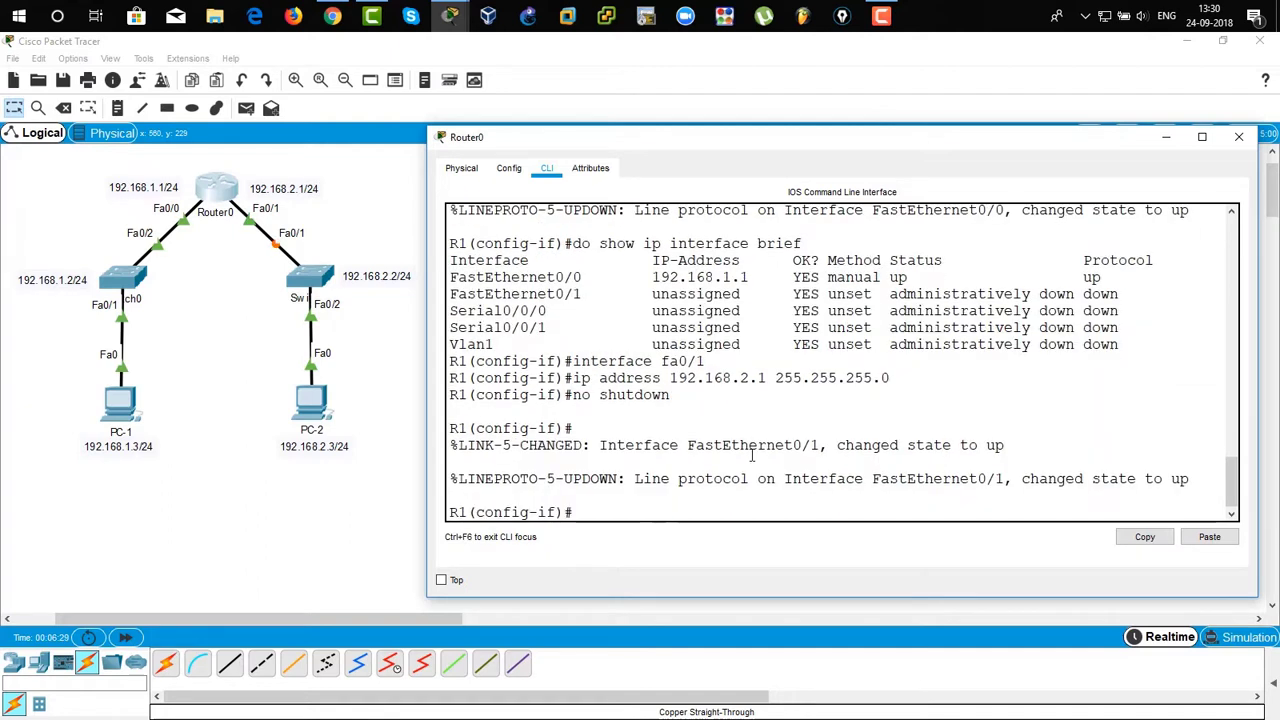
- Confirm in the interface brief that Fa0/1 is now up, then exit configuration mode with end
{"action": "type", "text": "do"}
{"action": "type", "text": " show ip interface"}
{"action": "type", "text": " breif"}
{"action": "type", "text": "ief"}
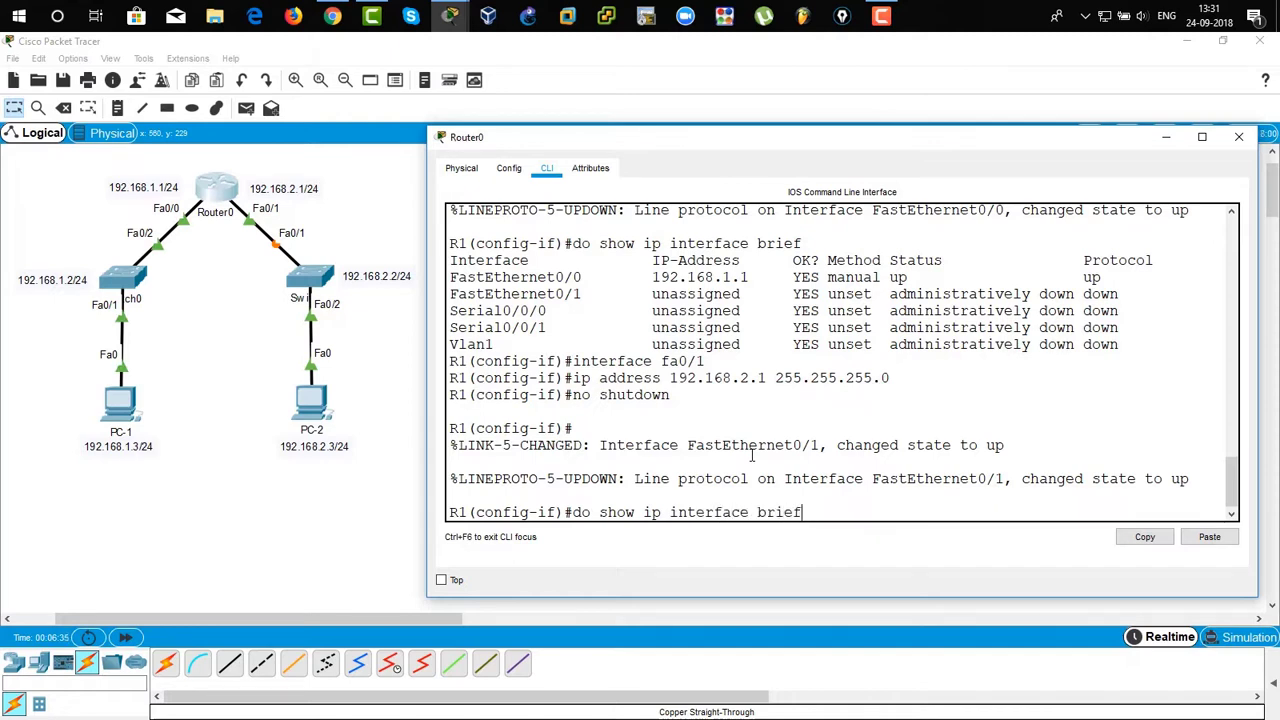
{"action": "key", "text": "Return"}
{"action": "left_click_drag", "start_coordinate": [450, 445], "coordinate": [1103, 447]}
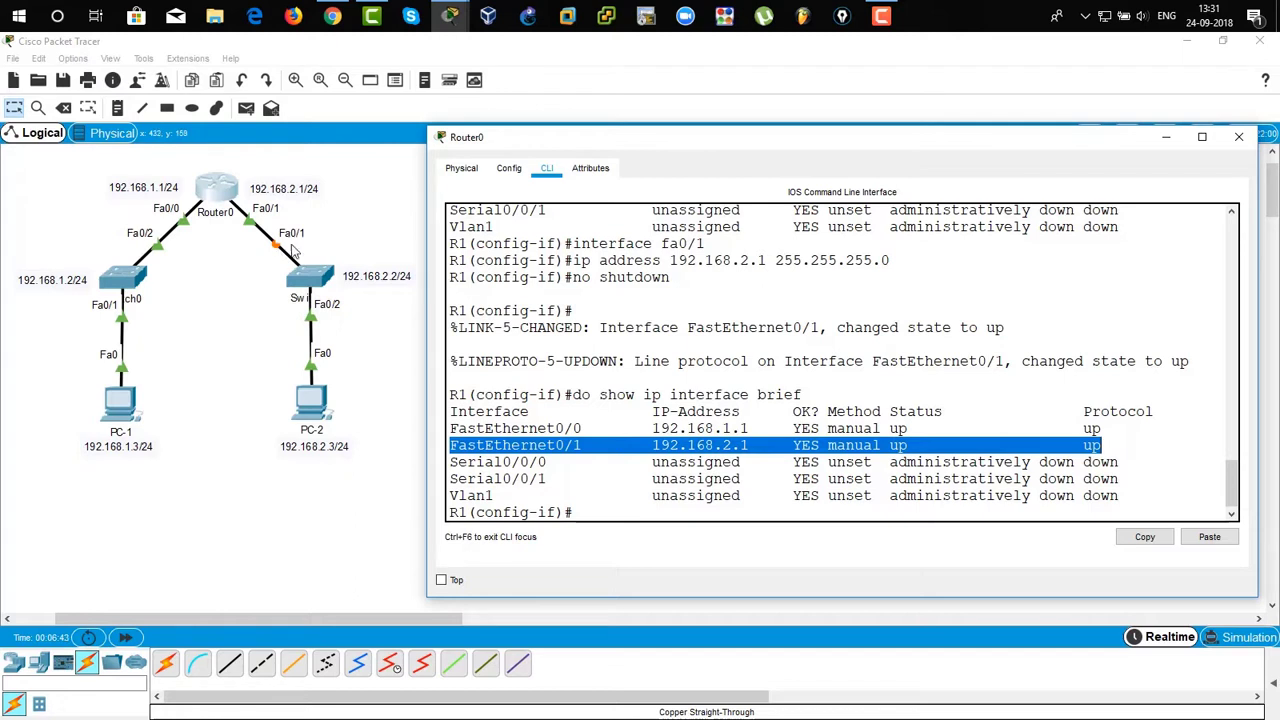
{"action": "left_click", "coordinate": [710, 496]}
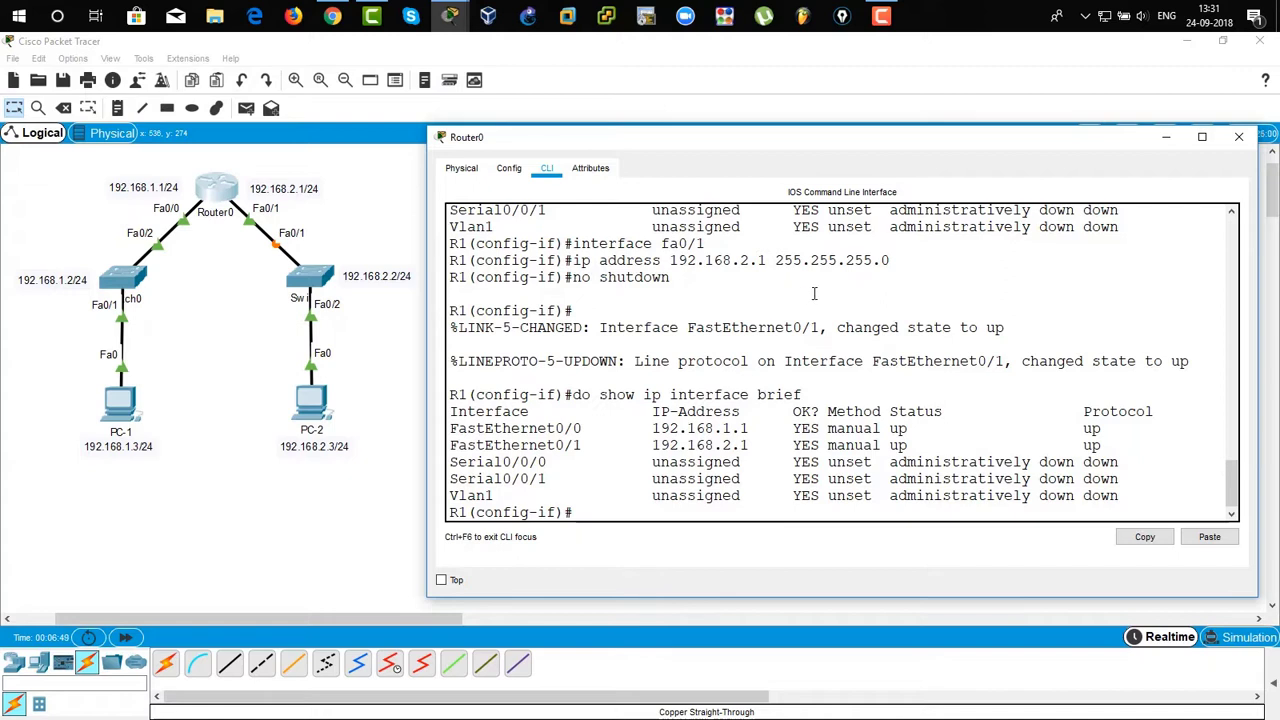
{"action": "type", "text": "end"}
{"action": "key", "text": "Return"}
- Run show ip interface brief at R1# to confirm both FastEthernet ports are up, then open PC-1
{"action": "key", "text": "Return"}
{"action": "key", "text": "Return"}
{"action": "key", "text": "Return"}
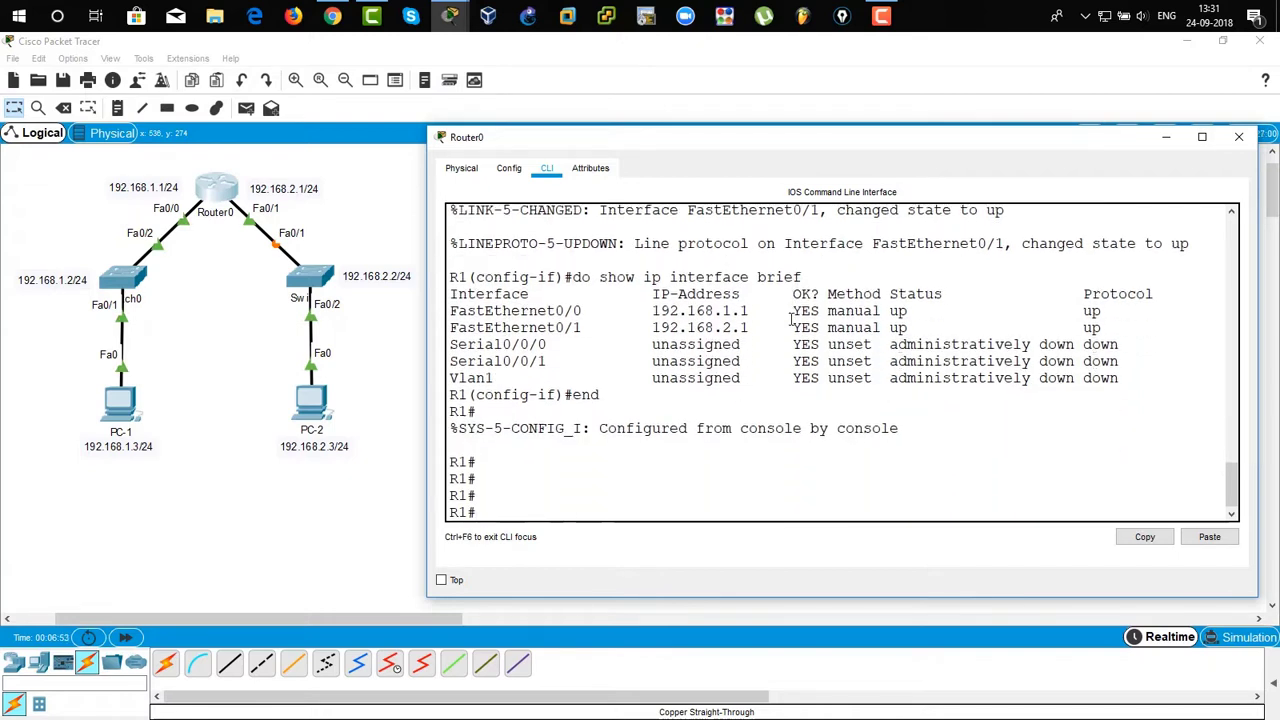
{"action": "type", "text": "show ip interface brief"}
{"action": "key", "text": "Return"}
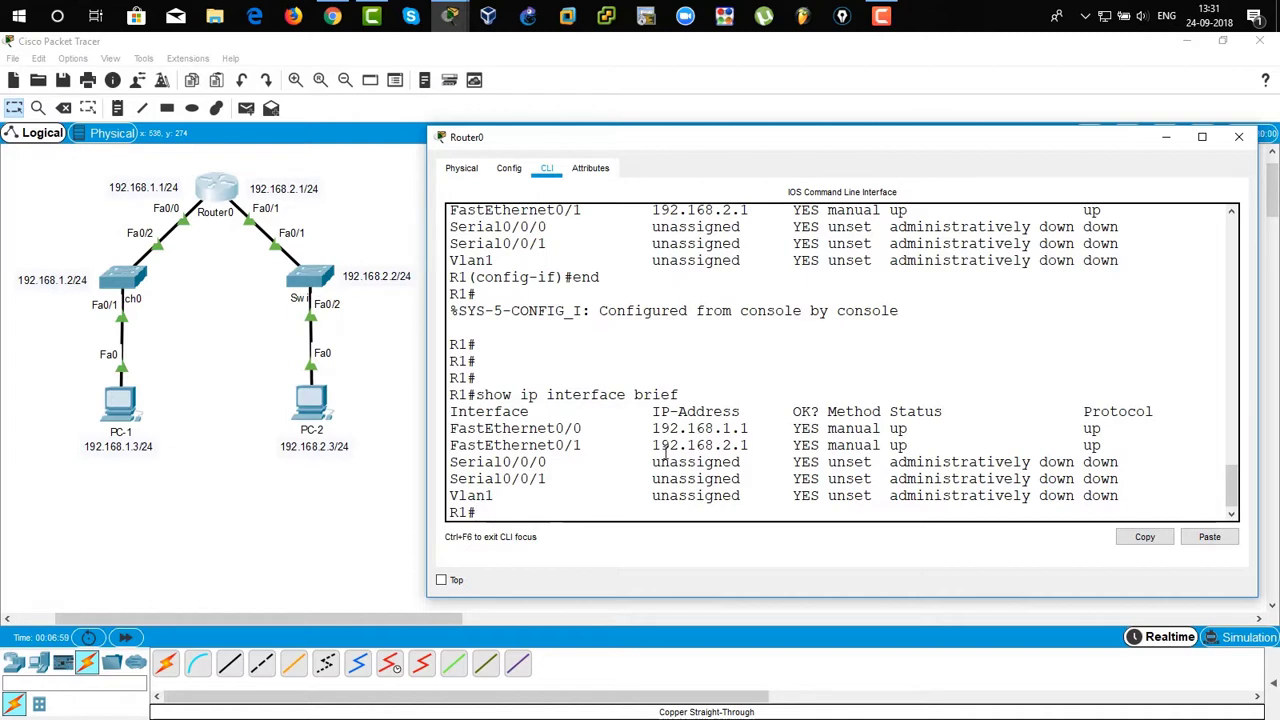
{"action": "left_click_drag", "start_coordinate": [453, 432], "coordinate": [1118, 447]}
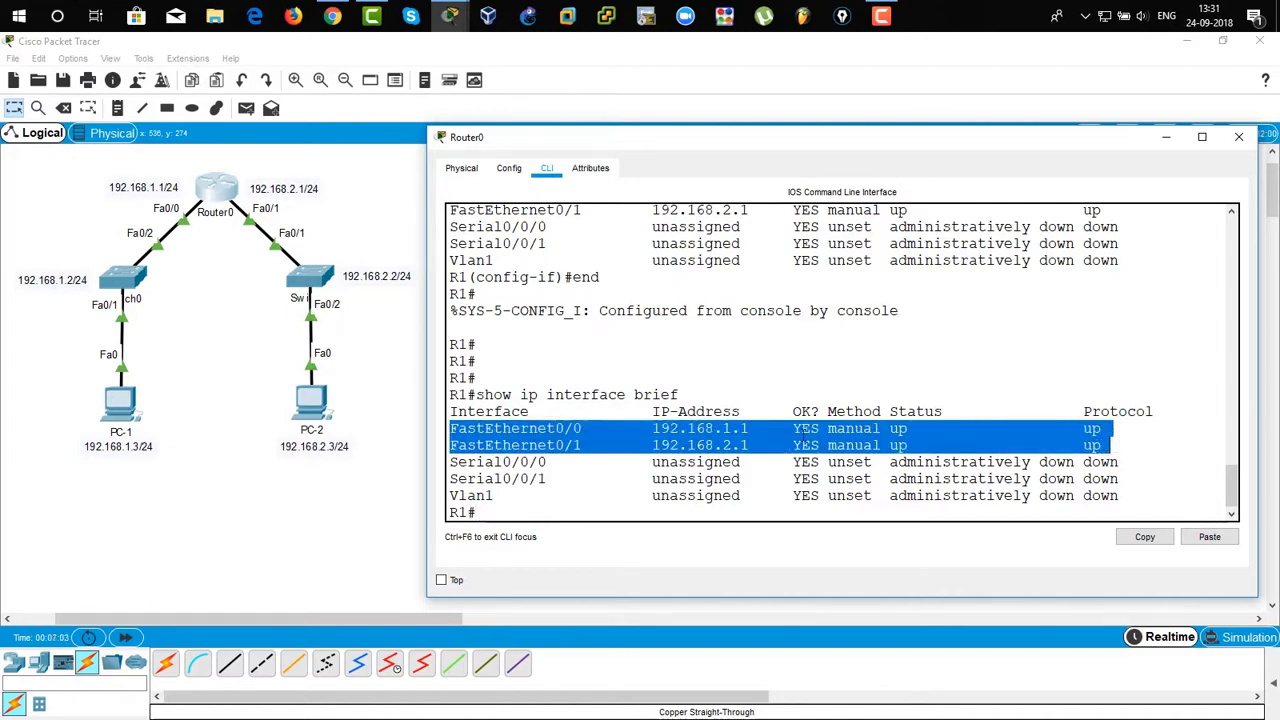
{"action": "left_click", "coordinate": [758, 428]}
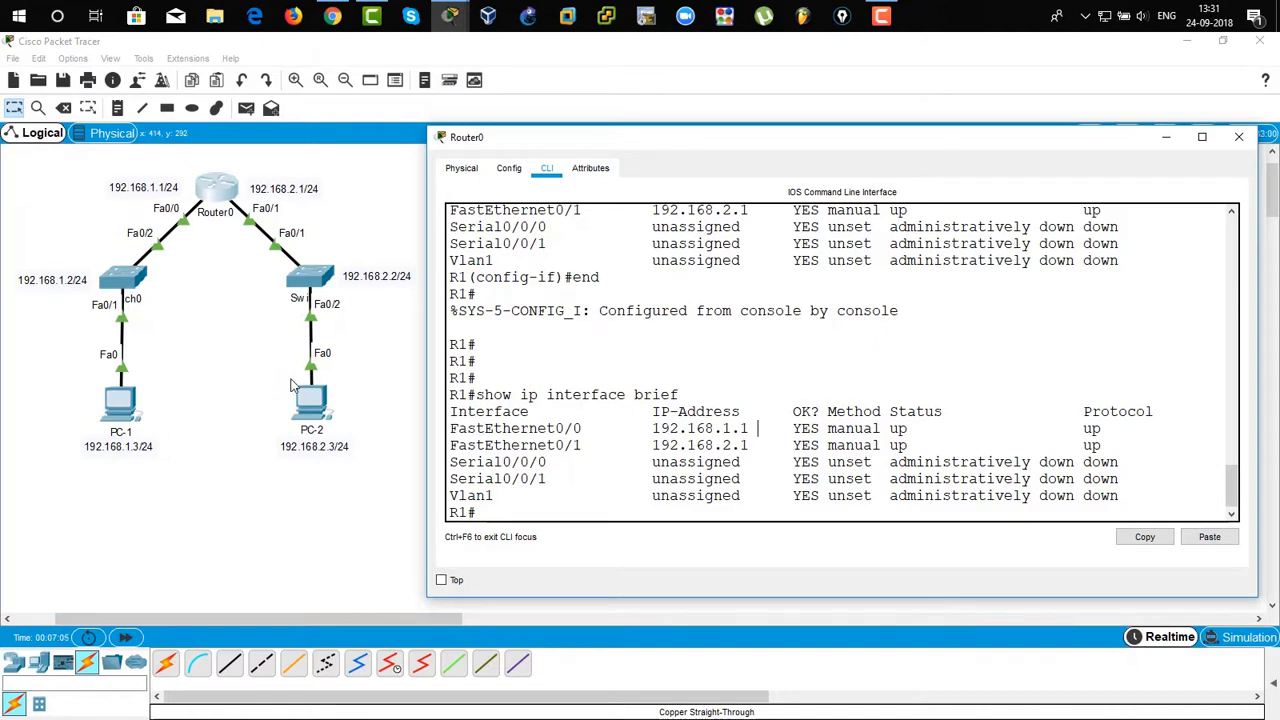
{"action": "left_click", "coordinate": [118, 410]}
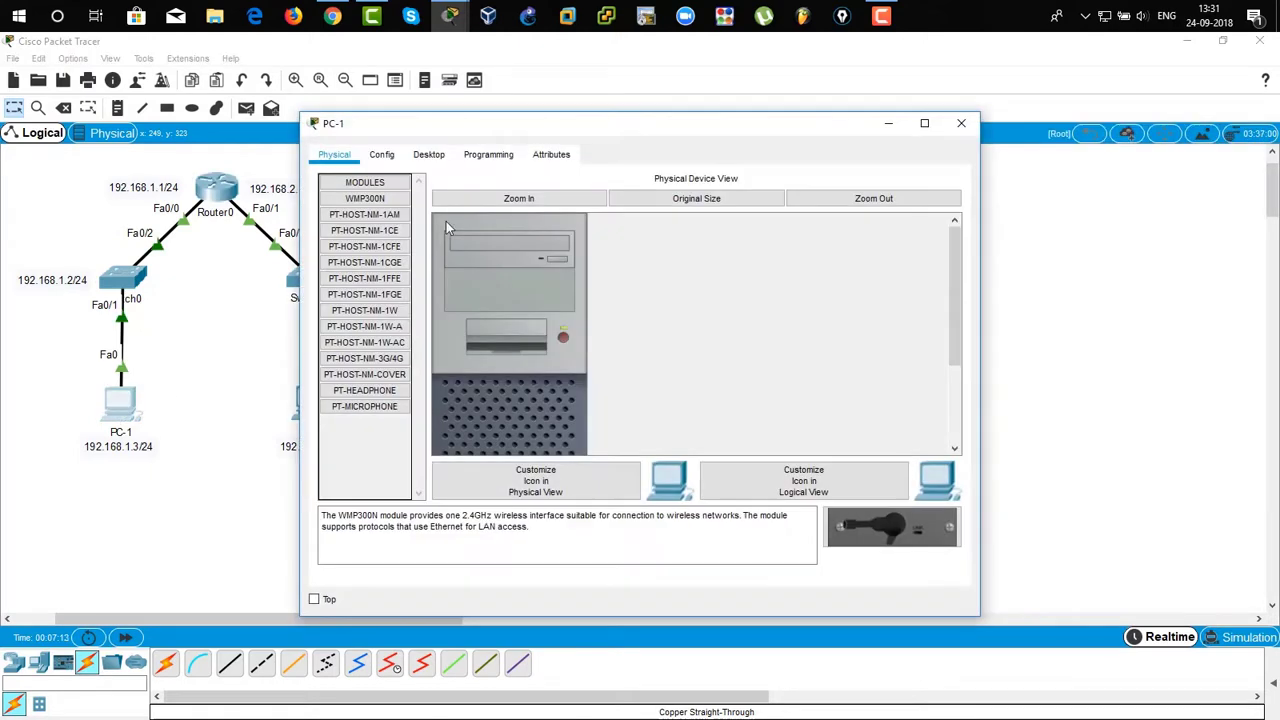
- Set PC-1's IP configuration to 192.168.1.3, mask 255.255.255.0, gateway 192.168.1.1
{"action": "left_click_drag", "start_coordinate": [494, 134], "coordinate": [625, 129]}
{"action": "left_click_drag", "start_coordinate": [1117, 242], "coordinate": [1277, 218]}
{"action": "left_click", "coordinate": [559, 151]}
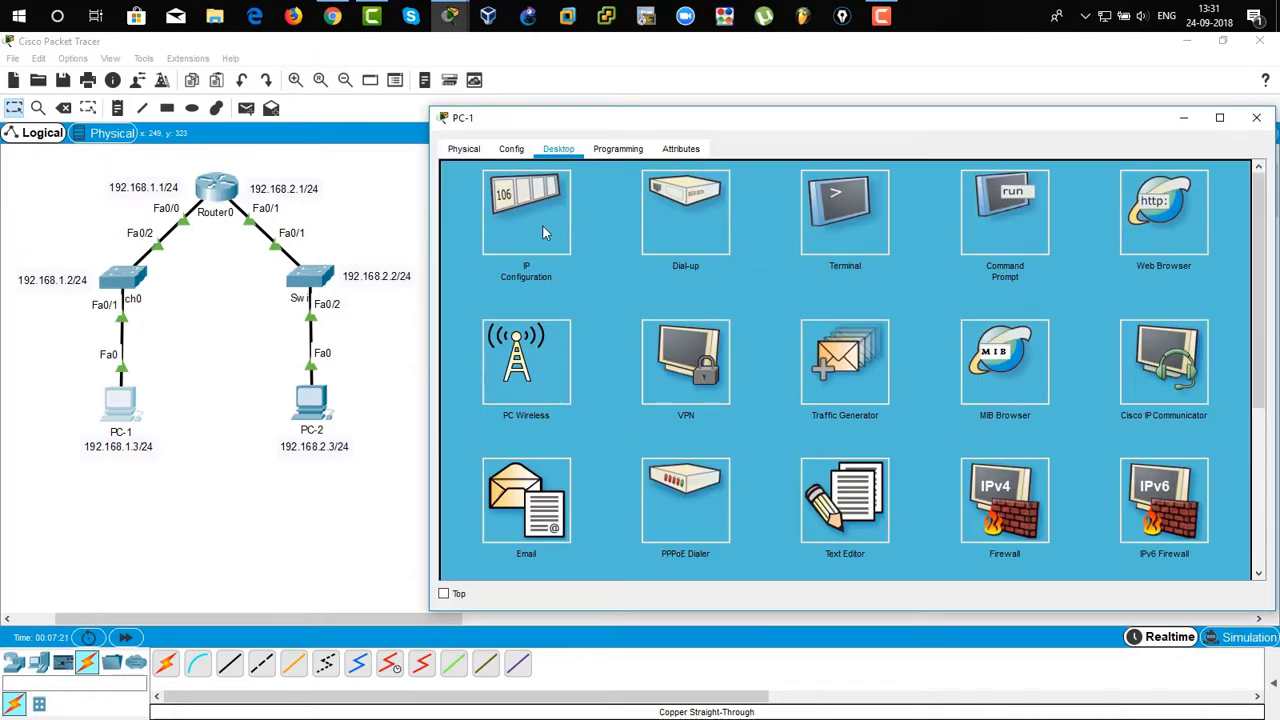
{"action": "left_click", "coordinate": [541, 225]}
{"action": "left_click", "coordinate": [740, 260]}
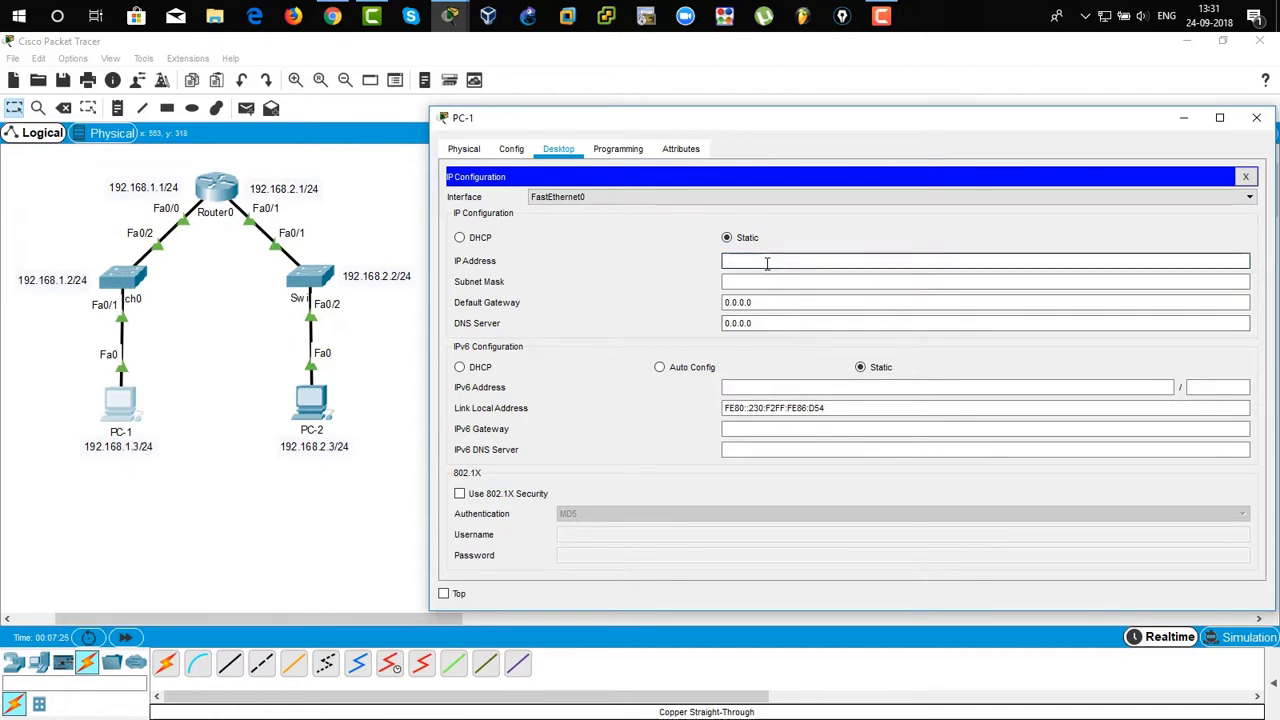
{"action": "type", "text": "192.168.1.3"}
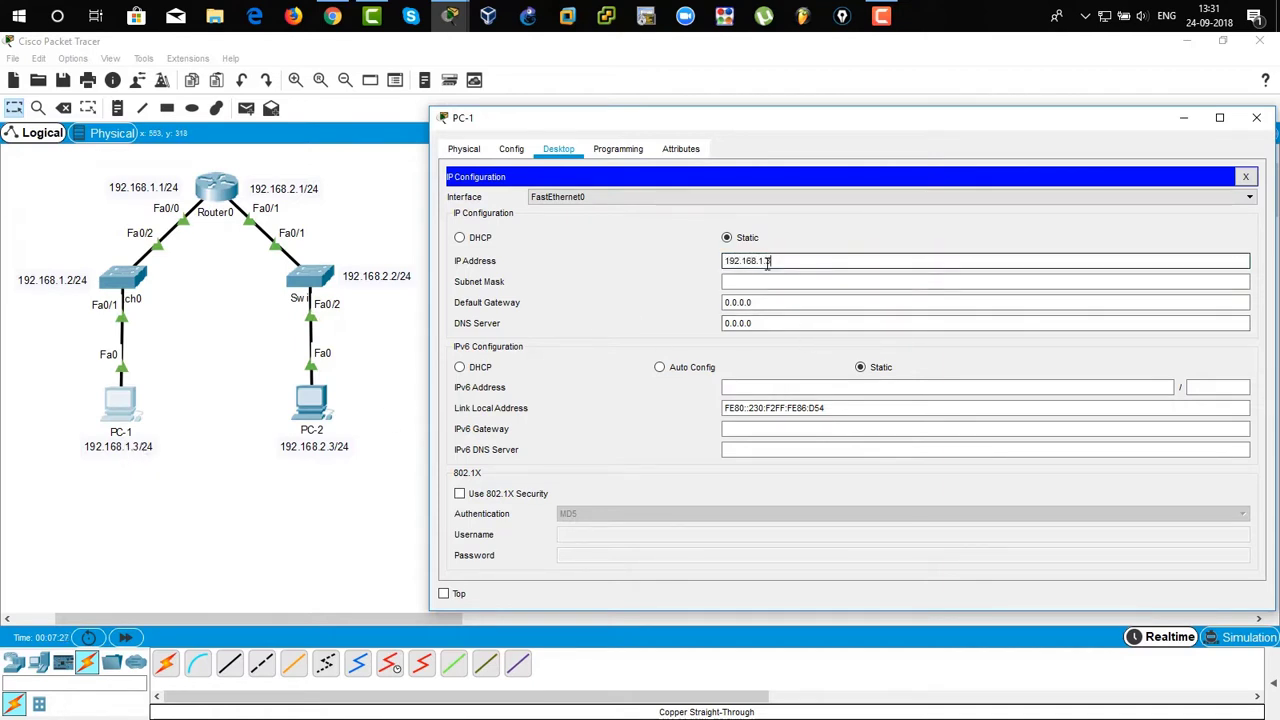
{"action": "key", "text": "Tab"}
{"action": "key", "text": "Tab"}
{"action": "type", "text": "1"}
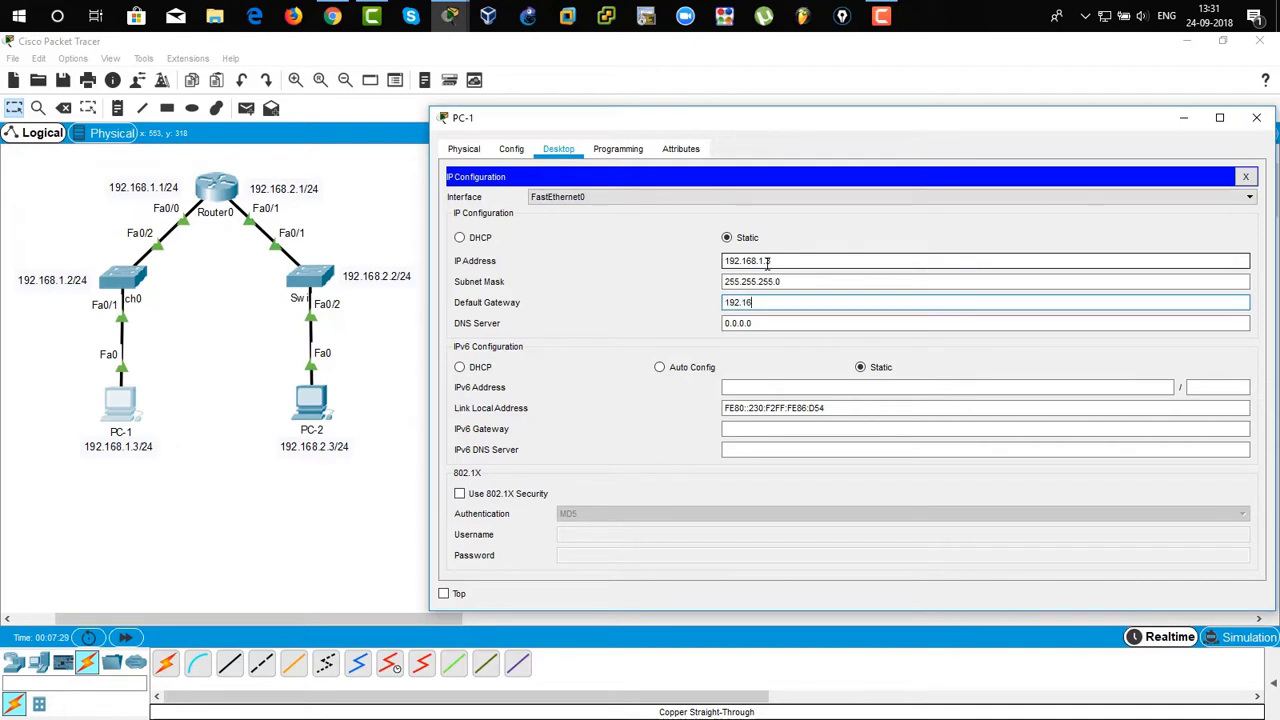
{"action": "type", "text": "92.168.1.1"}
{"action": "key", "text": "ctrl+a"}
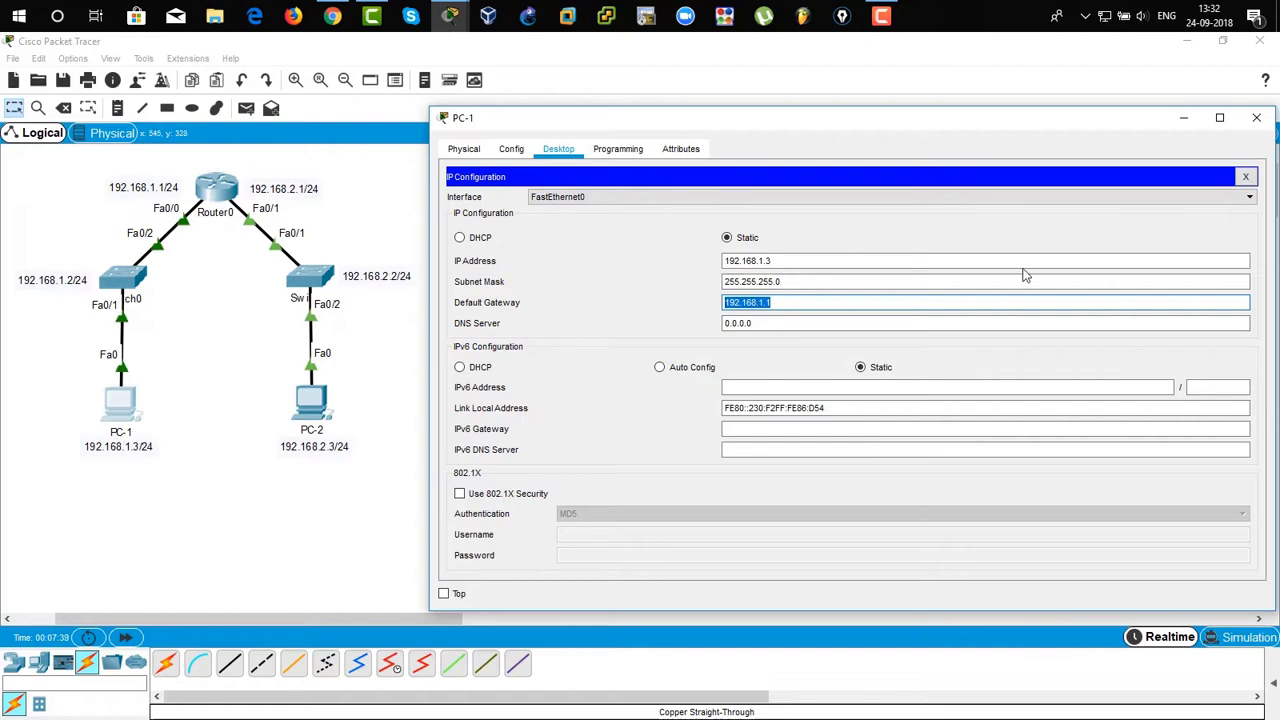
{"action": "left_click", "coordinate": [1247, 178]}
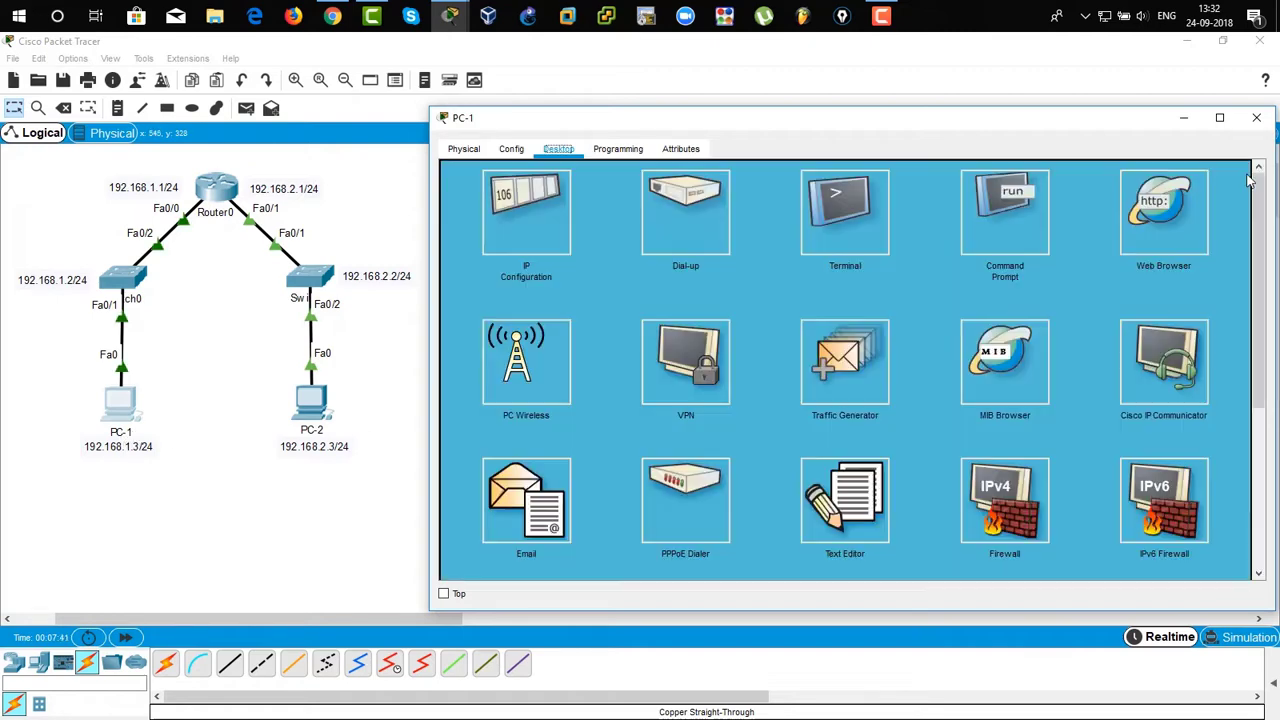
- Run ipconfig on PC-1 to verify 192.168.1.3, 255.255.255.0 and gateway 192.168.1.1
{"action": "left_click", "coordinate": [1006, 248]}
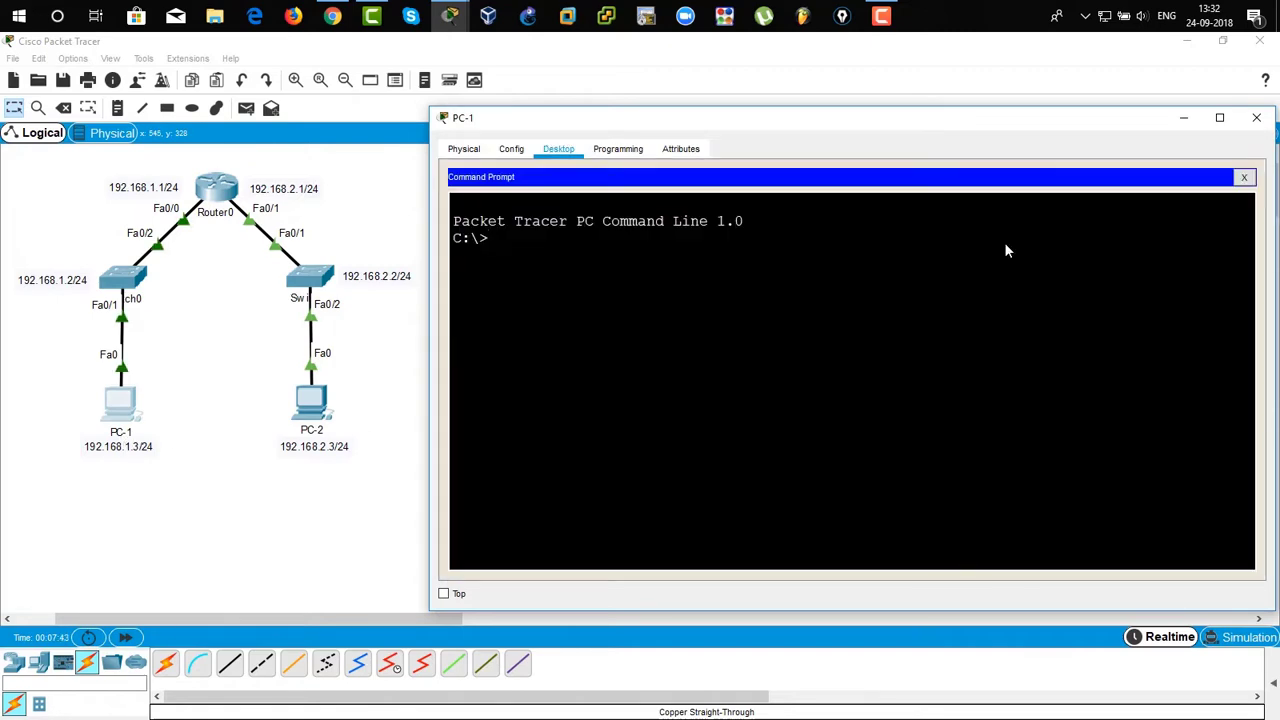
{"action": "type", "text": "ipconfig"}
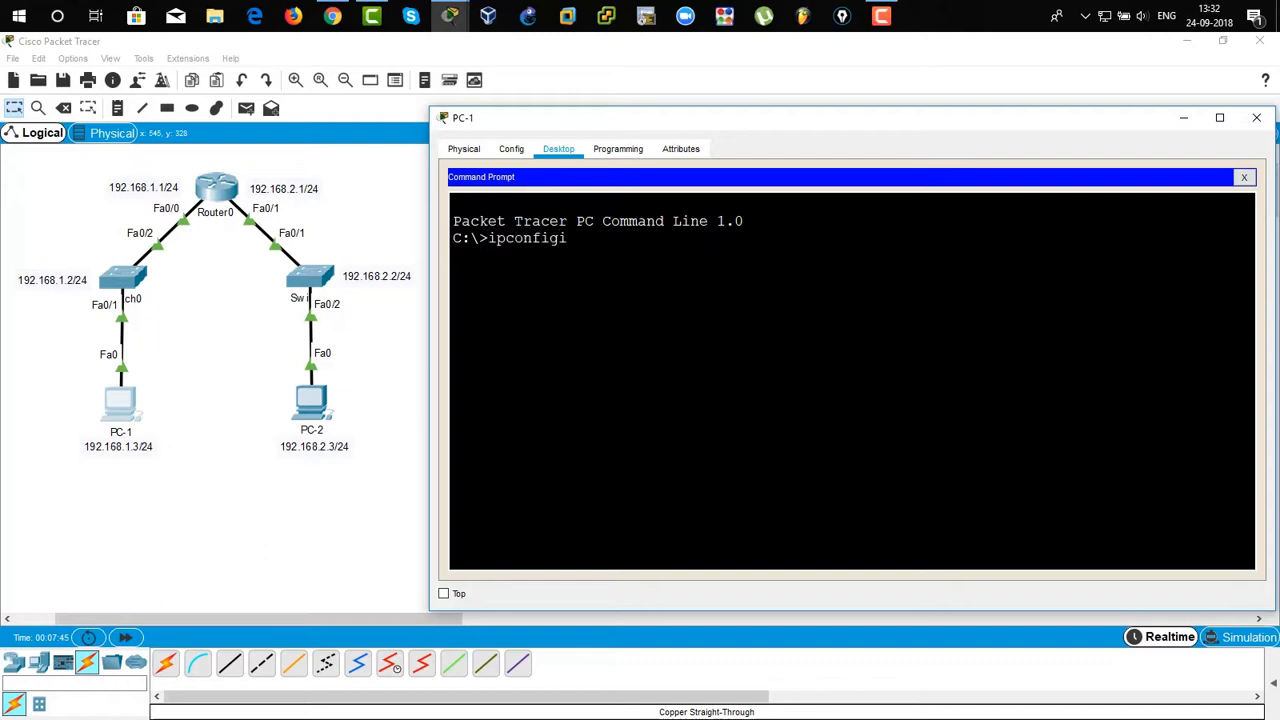
{"action": "type", "text": "i"}
{"action": "key", "text": "BackSpace"}
{"action": "key", "text": "Return"}
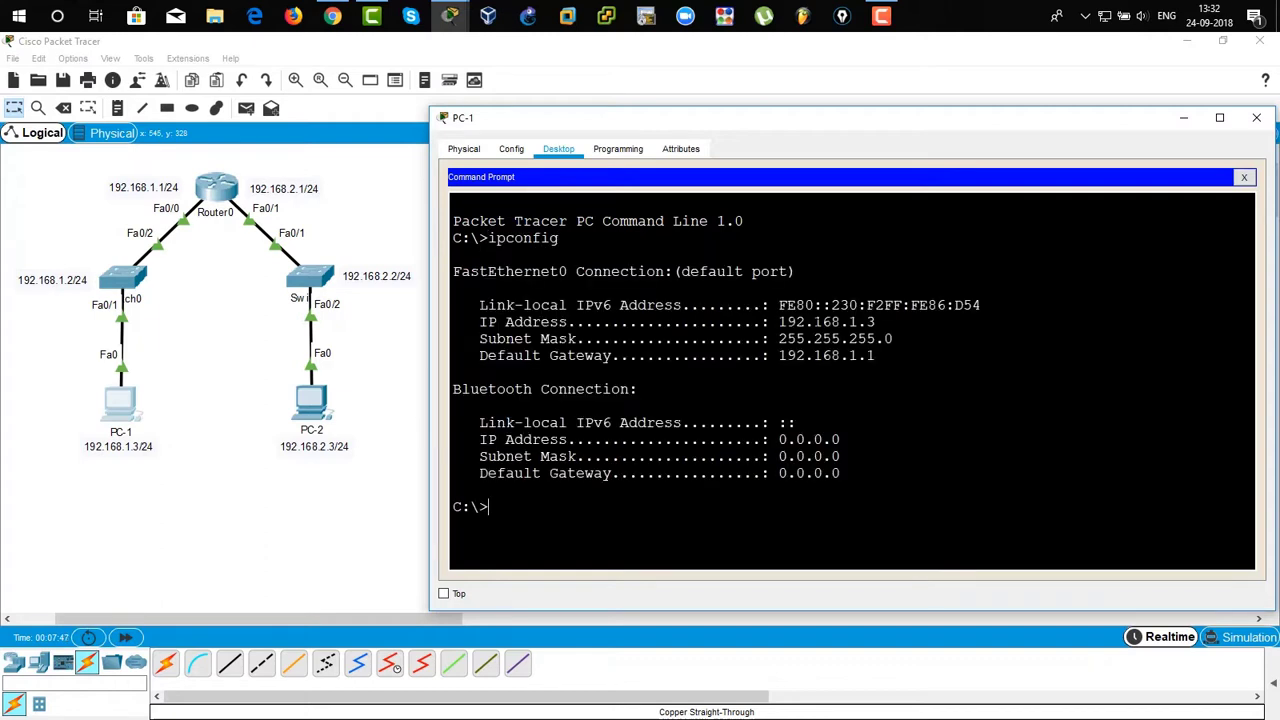
{"action": "left_click_drag", "start_coordinate": [779, 322], "coordinate": [876, 322]}
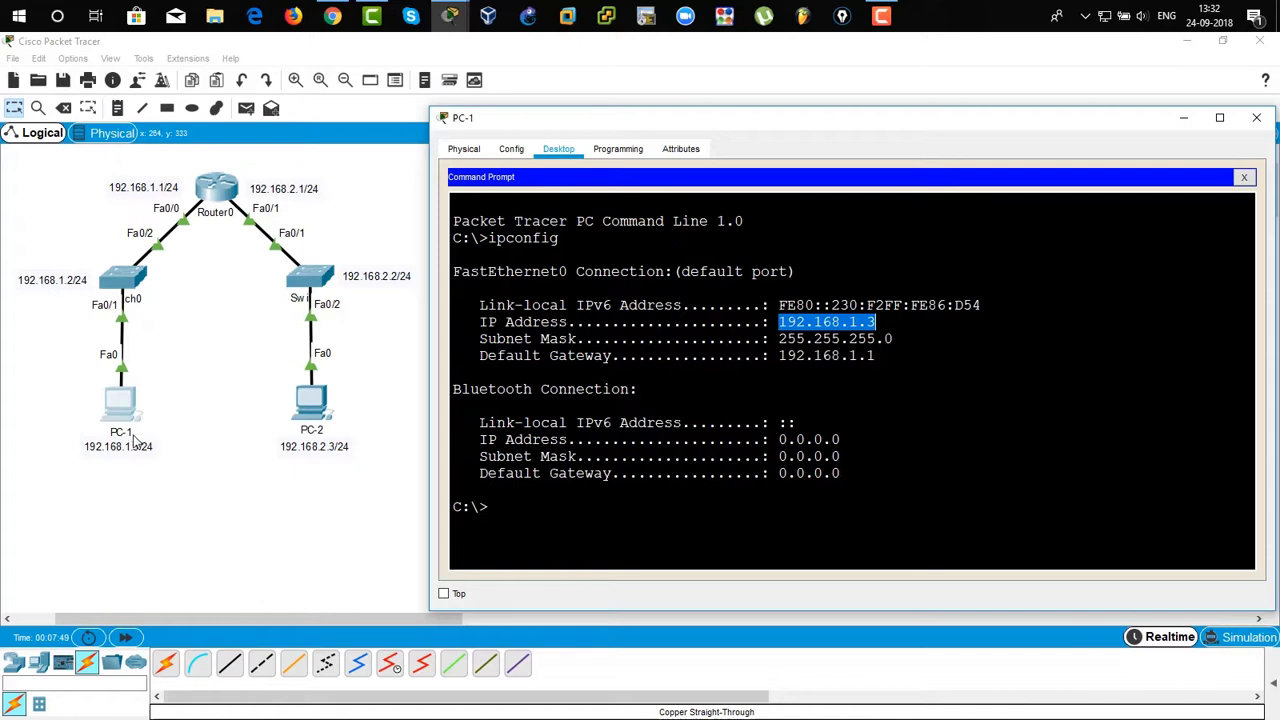
{"action": "left_click_drag", "start_coordinate": [770, 356], "coordinate": [876, 356]}
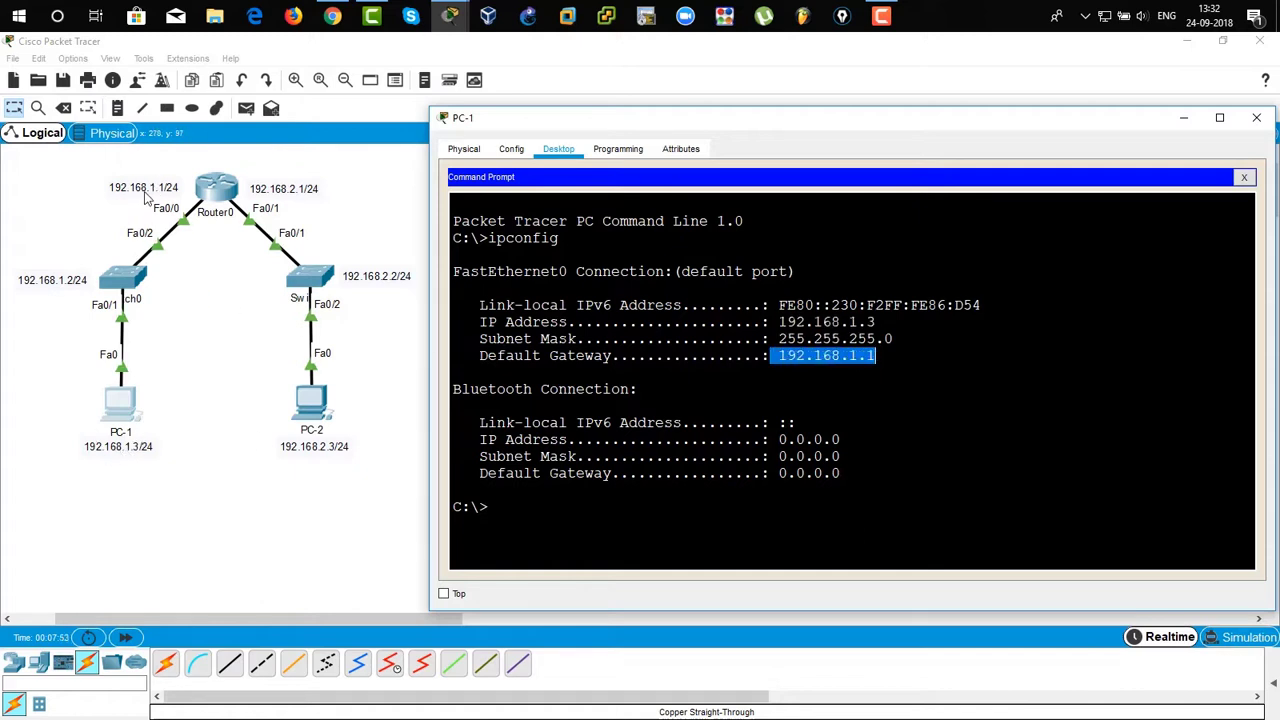
{"action": "left_click", "coordinate": [613, 271]}
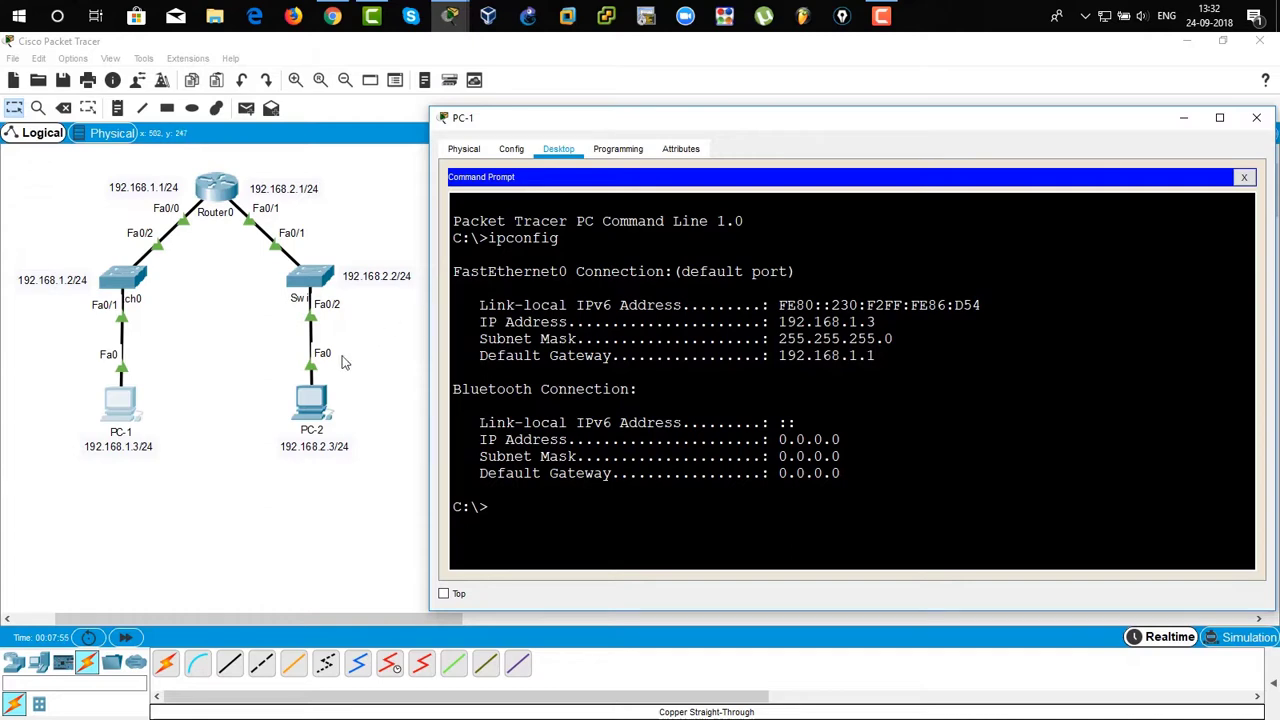
{"action": "left_click", "coordinate": [315, 408]}
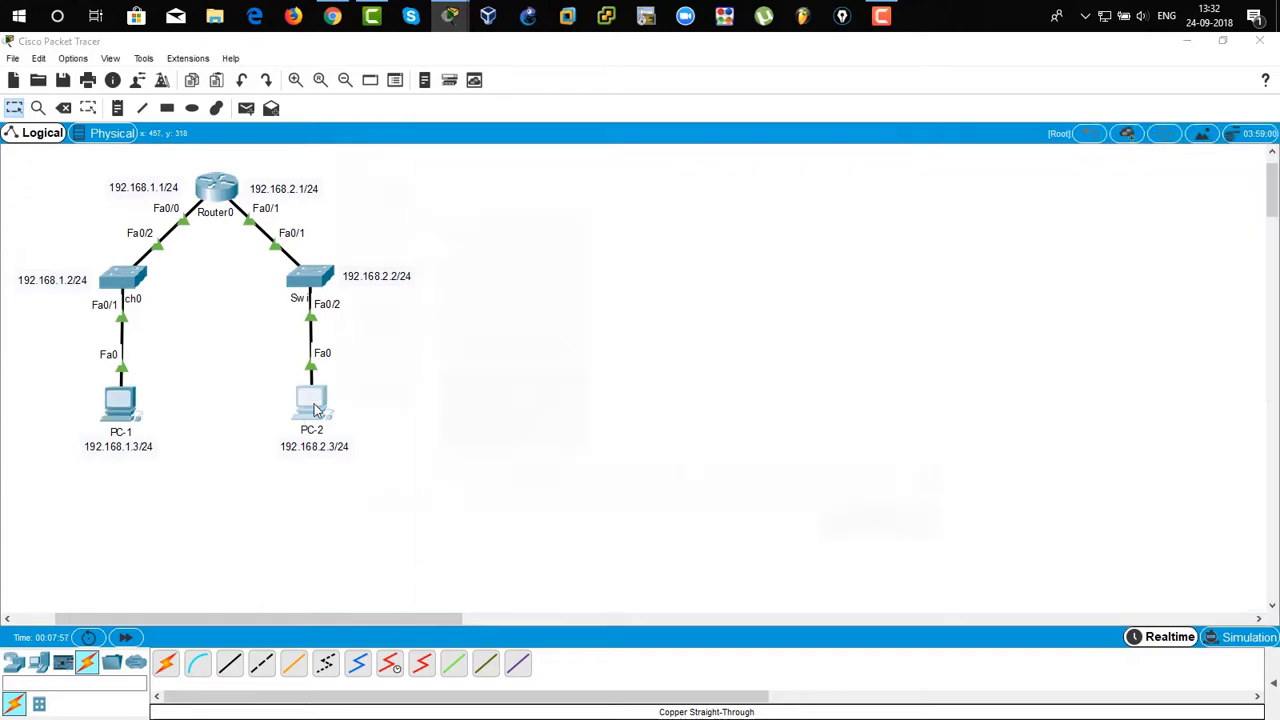
- Set PC-2's IP configuration to 192.168.2.3, mask 255.255.255.0, gateway 192.168.2.1
{"action": "left_click_drag", "start_coordinate": [549, 128], "coordinate": [669, 122]}
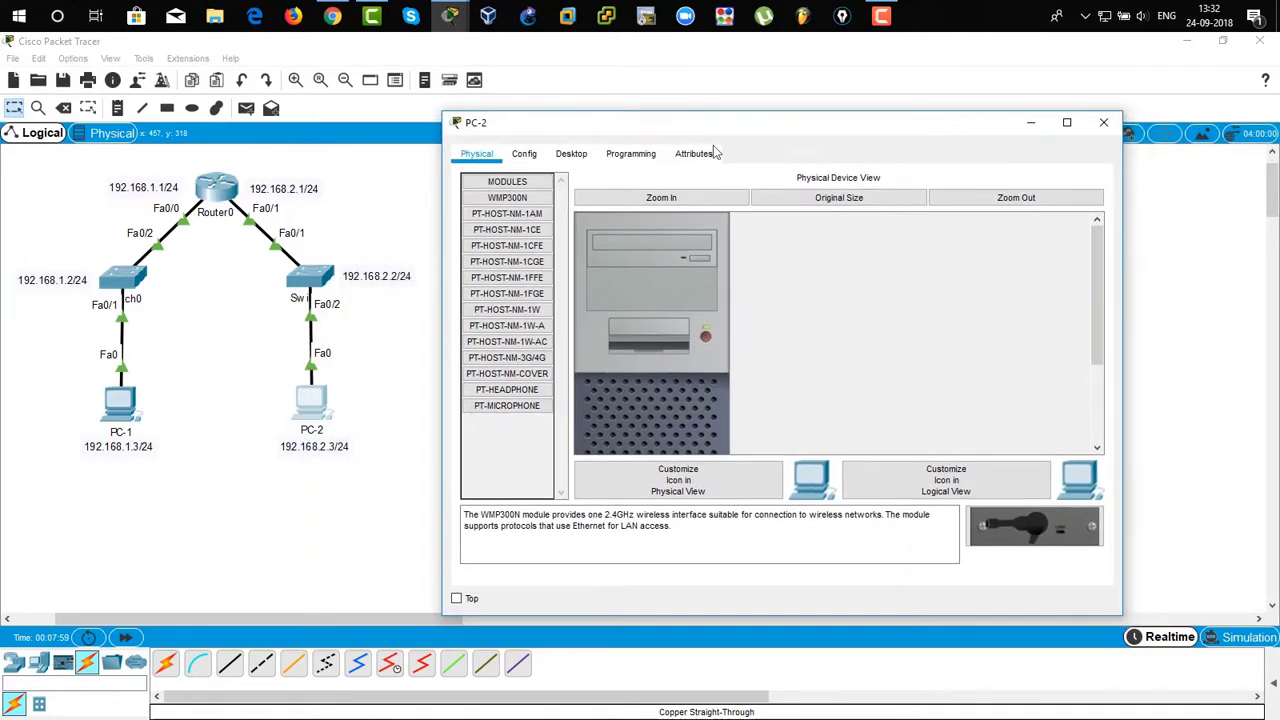
{"action": "left_click_drag", "start_coordinate": [1122, 244], "coordinate": [1228, 244]}
{"action": "left_click", "coordinate": [576, 158]}
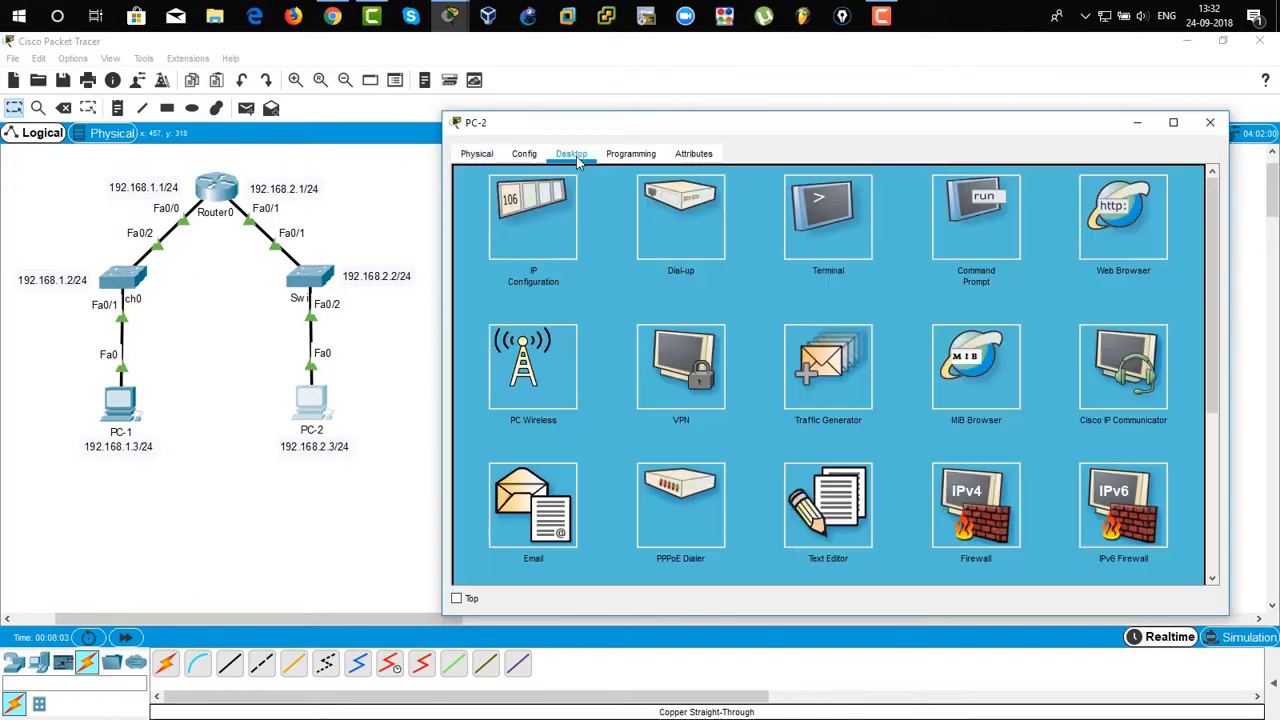
{"action": "left_click", "coordinate": [537, 225]}
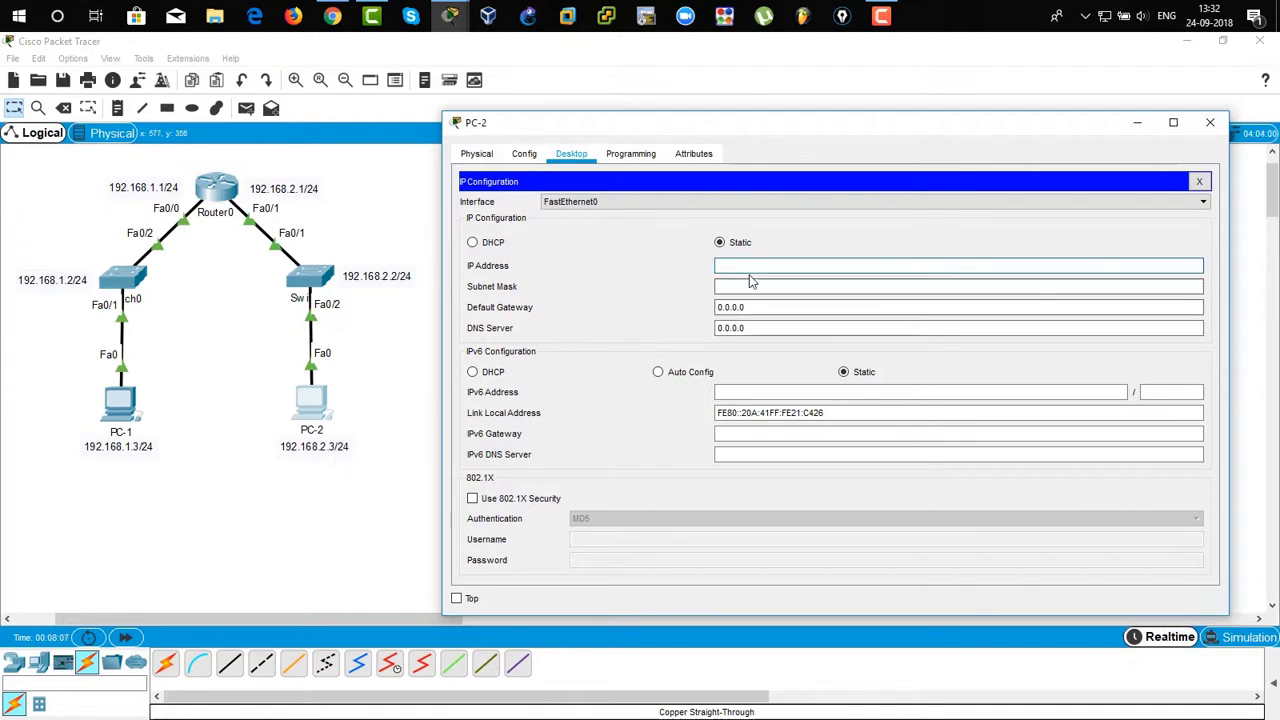
{"action": "left_click", "coordinate": [754, 266]}
{"action": "type", "text": "192.168.2.3"}
{"action": "key", "text": "Tab"}
{"action": "key", "text": "Tab"}
{"action": "type", "text": "192.168.1"}
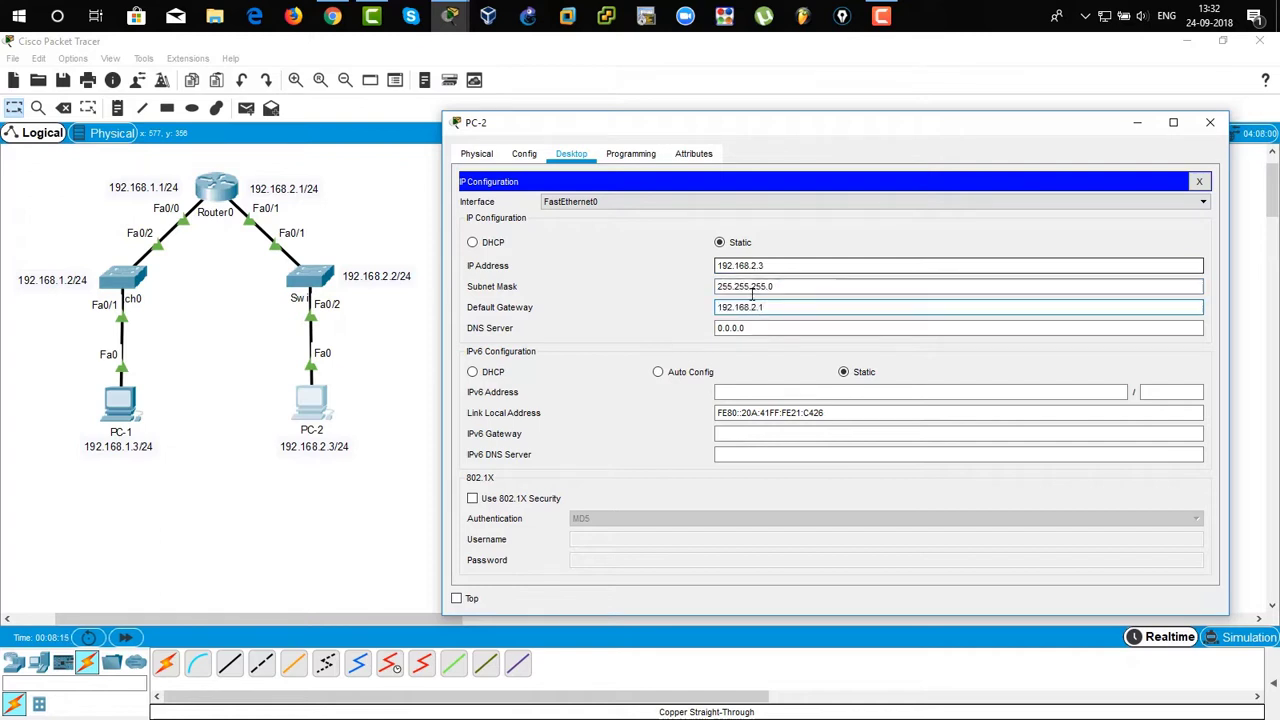
{"action": "left_click_drag", "start_coordinate": [764, 307], "coordinate": [572, 308]}
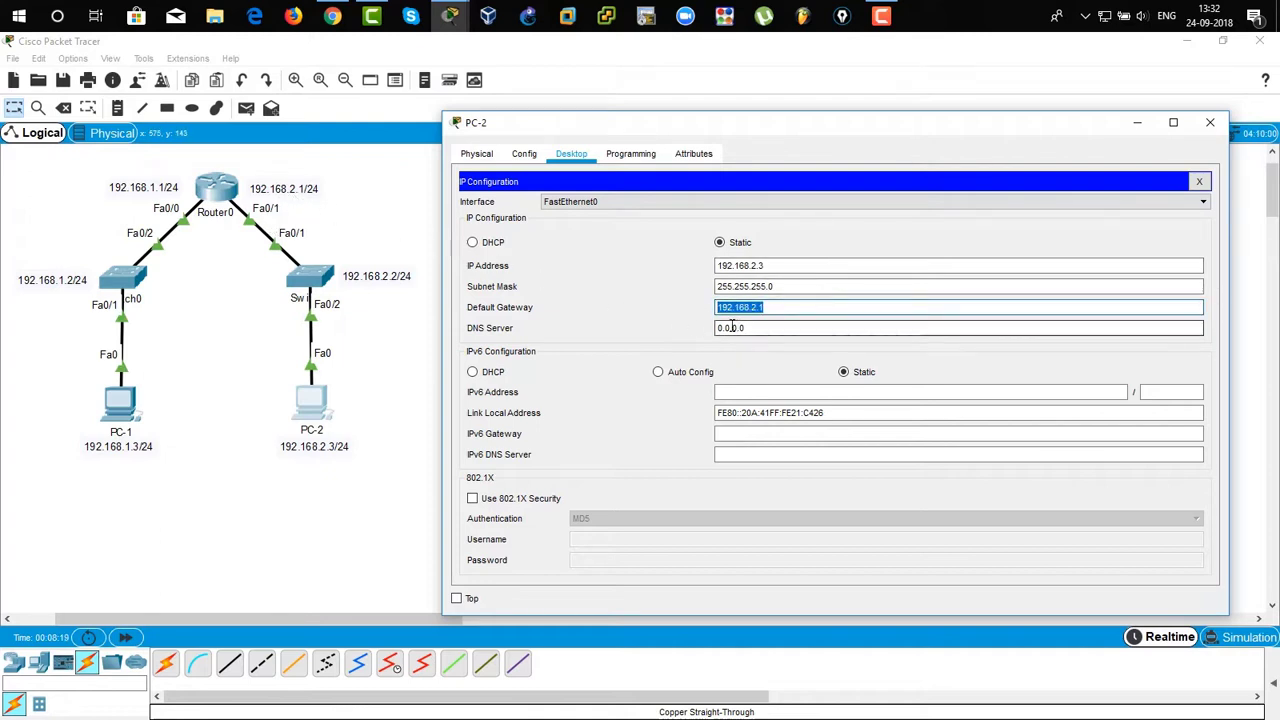
{"action": "left_click", "coordinate": [724, 323]}
{"action": "left_click", "coordinate": [1197, 180]}
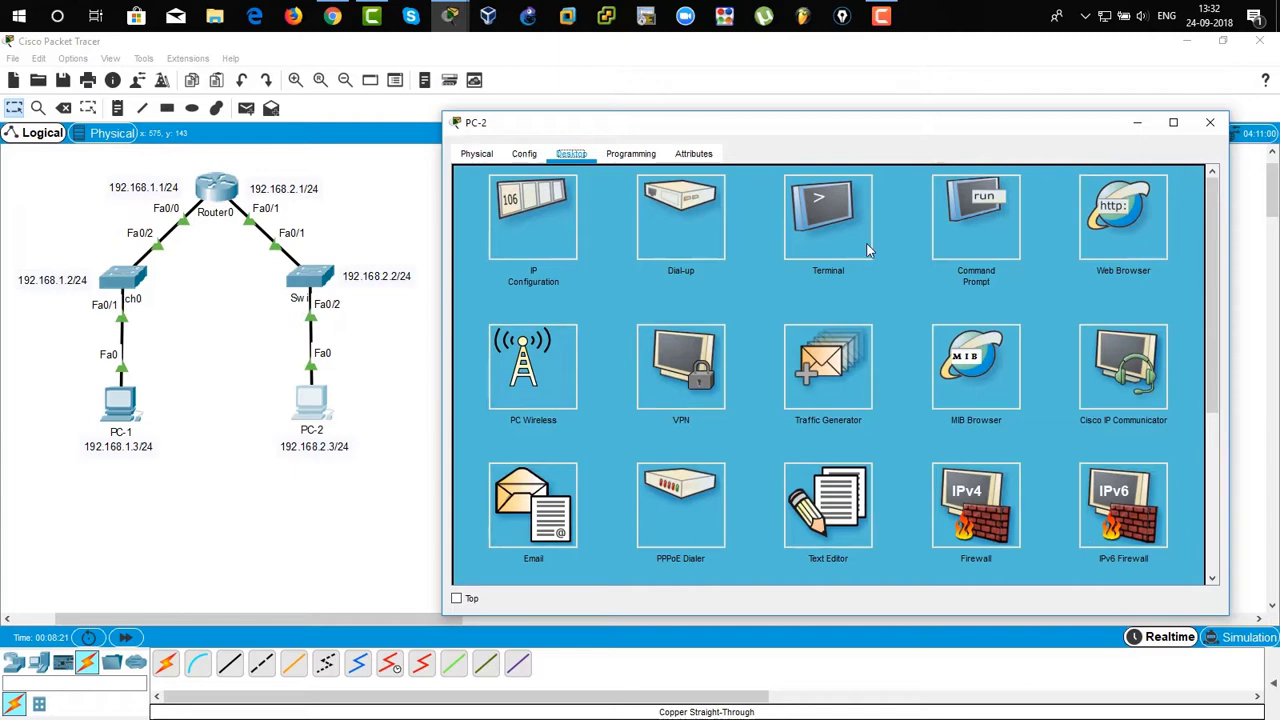
- Run ipconfig in PC-2's Command Prompt, confirming IP 192.168.2.3 and gateway 192.168.2.1
{"action": "left_click", "coordinate": [965, 225]}
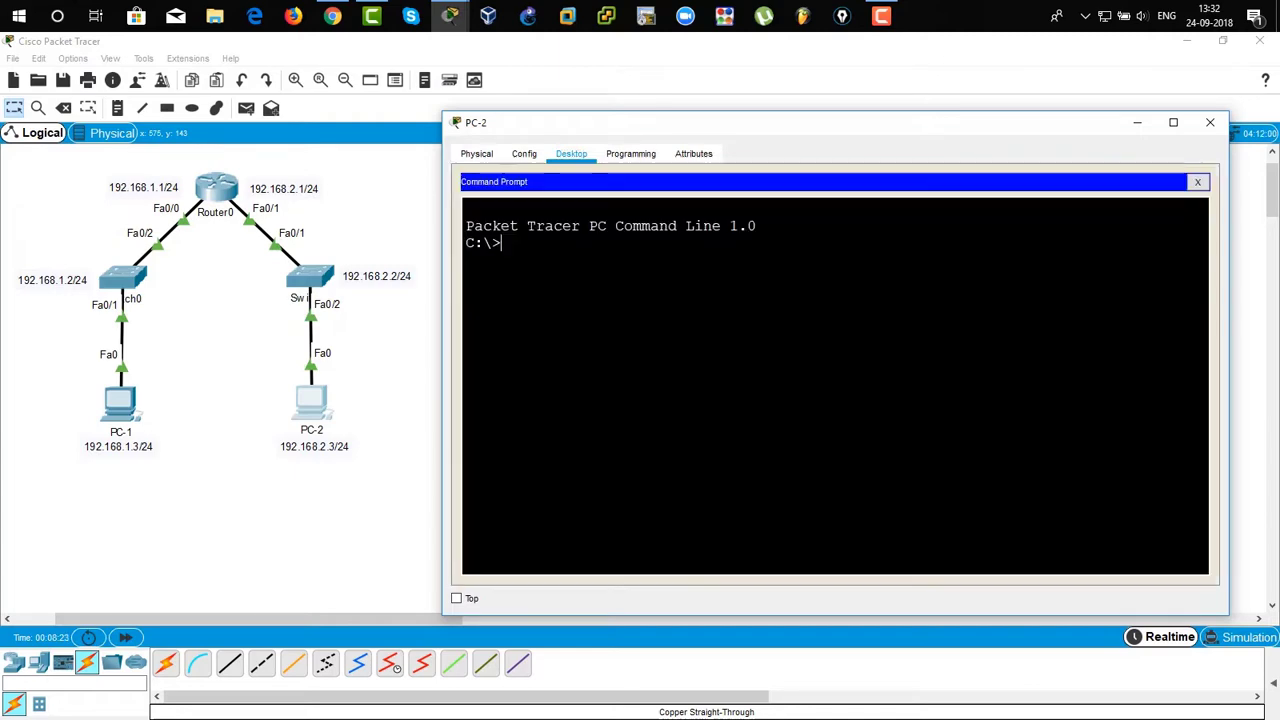
{"action": "type", "text": "ipconfig"}
{"action": "key", "text": "Return"}
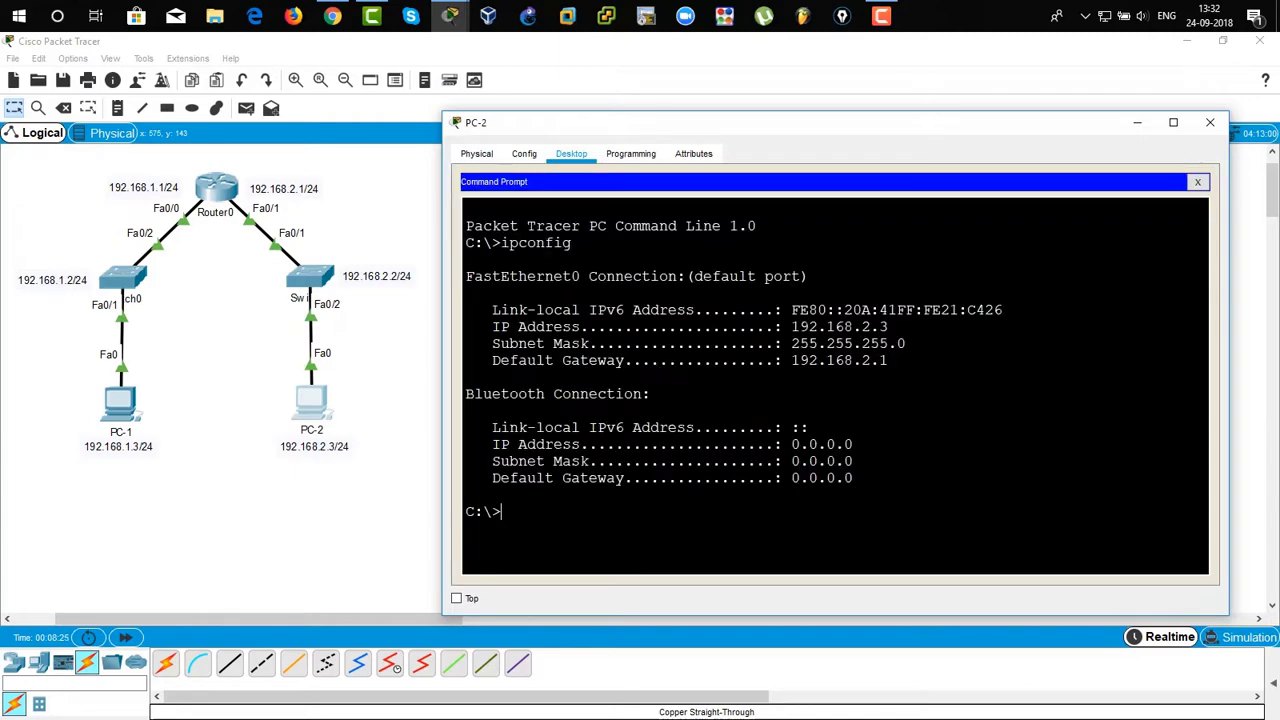
{"action": "left_click_drag", "start_coordinate": [791, 327], "coordinate": [888, 327]}
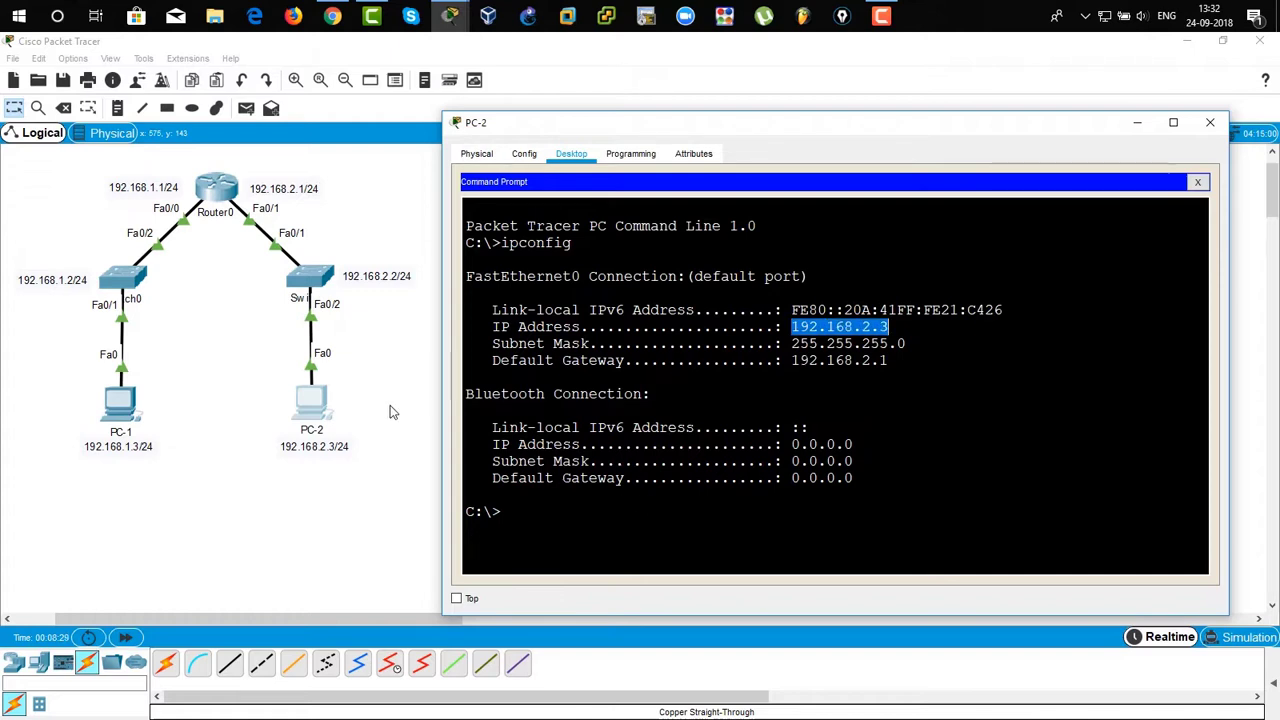
{"action": "left_click_drag", "start_coordinate": [791, 360], "coordinate": [887, 361]}
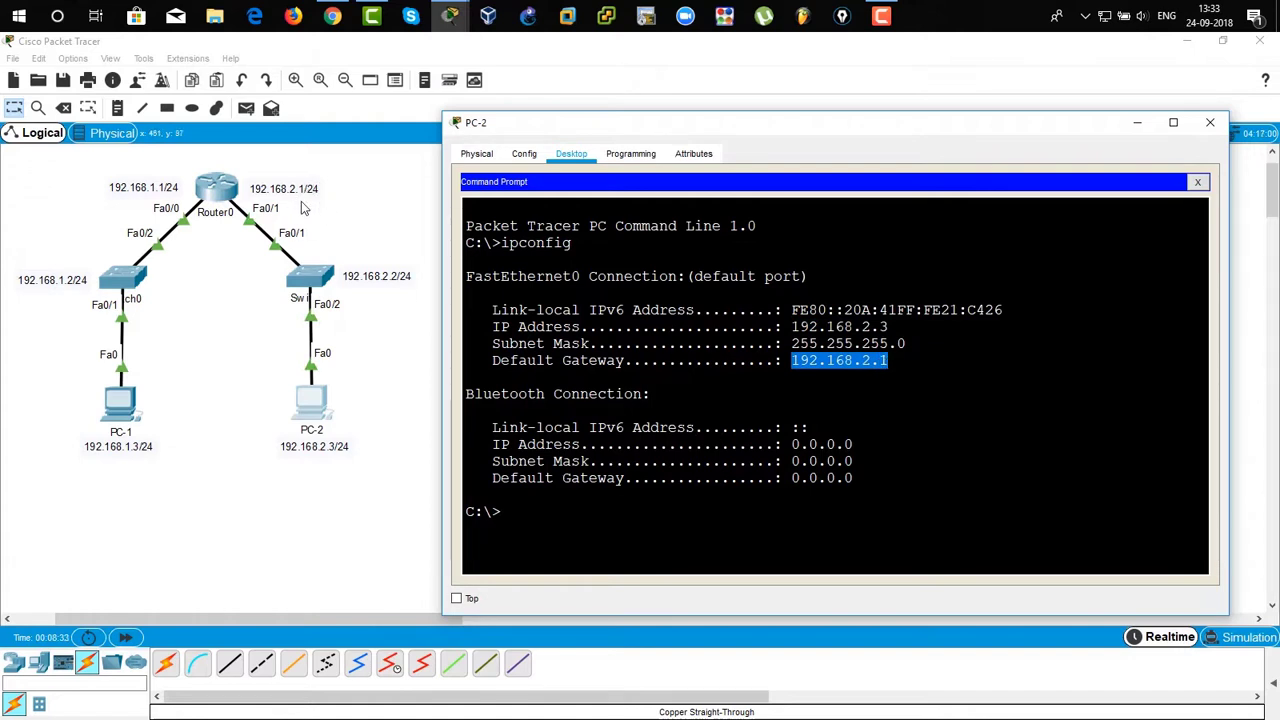
- From PC-2, ping gateways 192.168.2.1 and 192.168.1.1, both replying 4 of 4 with 0% loss
{"action": "key", "text": "ctrl+c"}
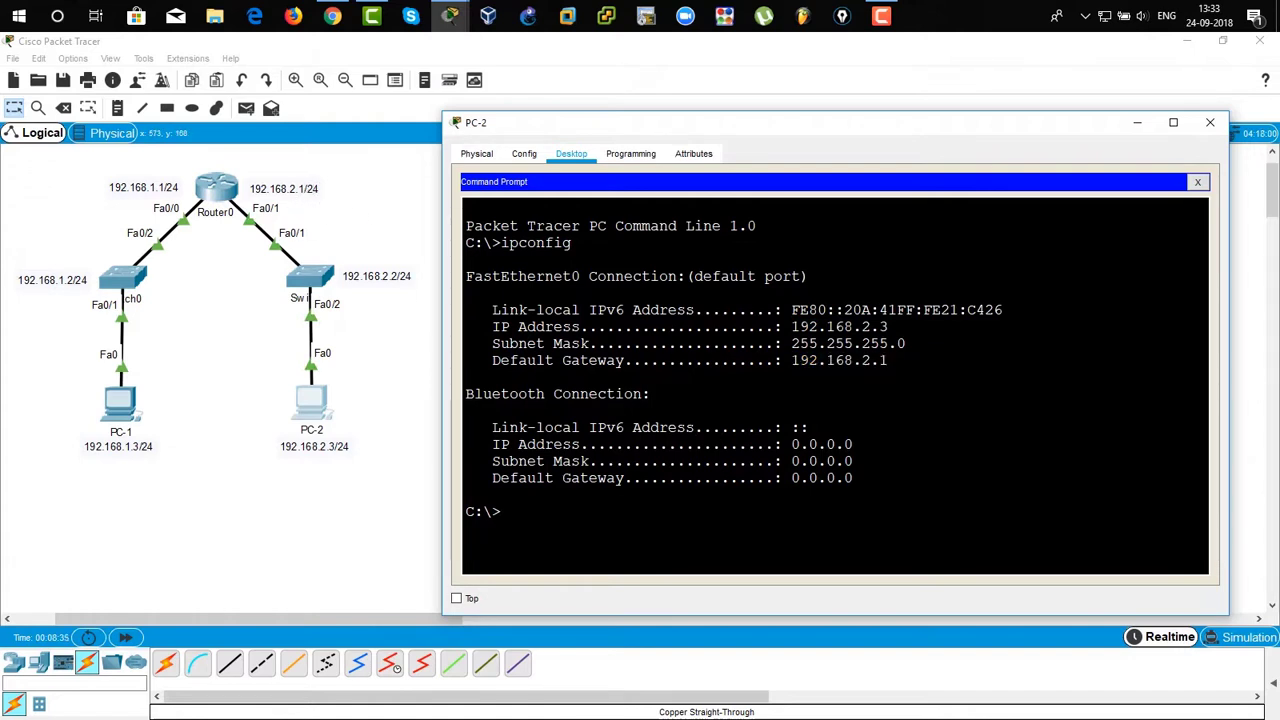
{"action": "type", "text": "ping 192.168.2.1"}
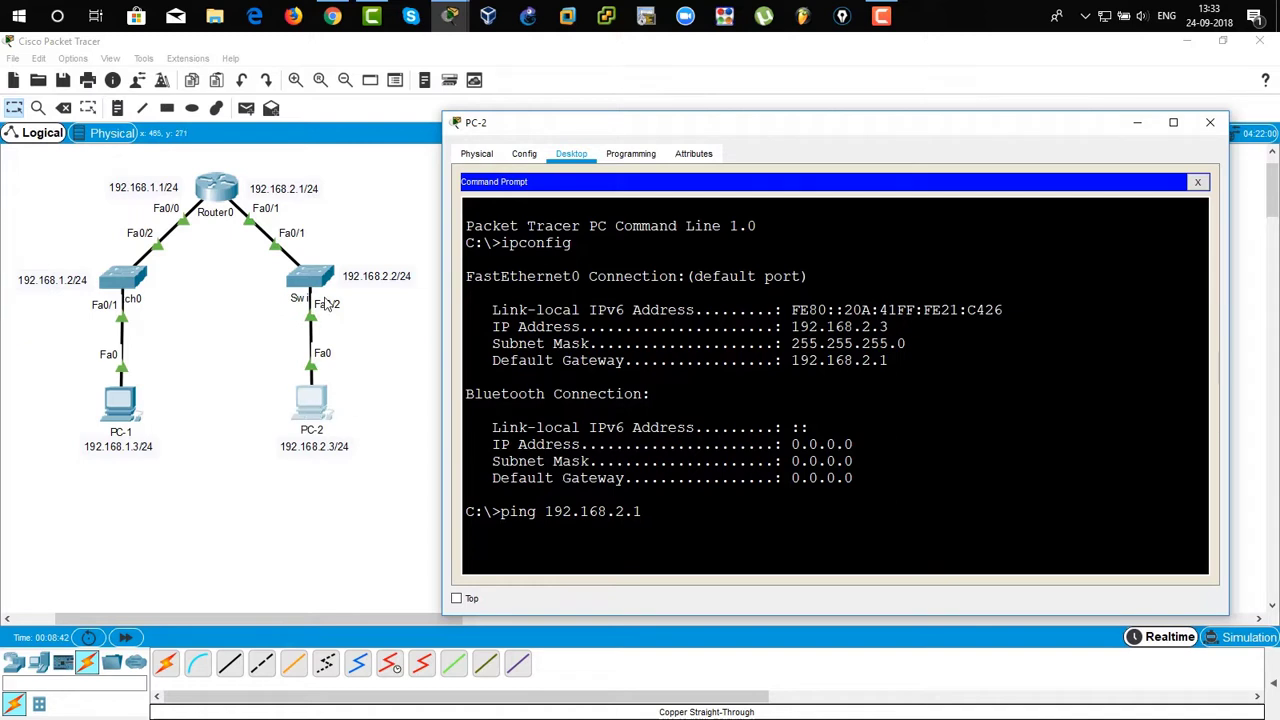
{"action": "key", "text": "Return"}
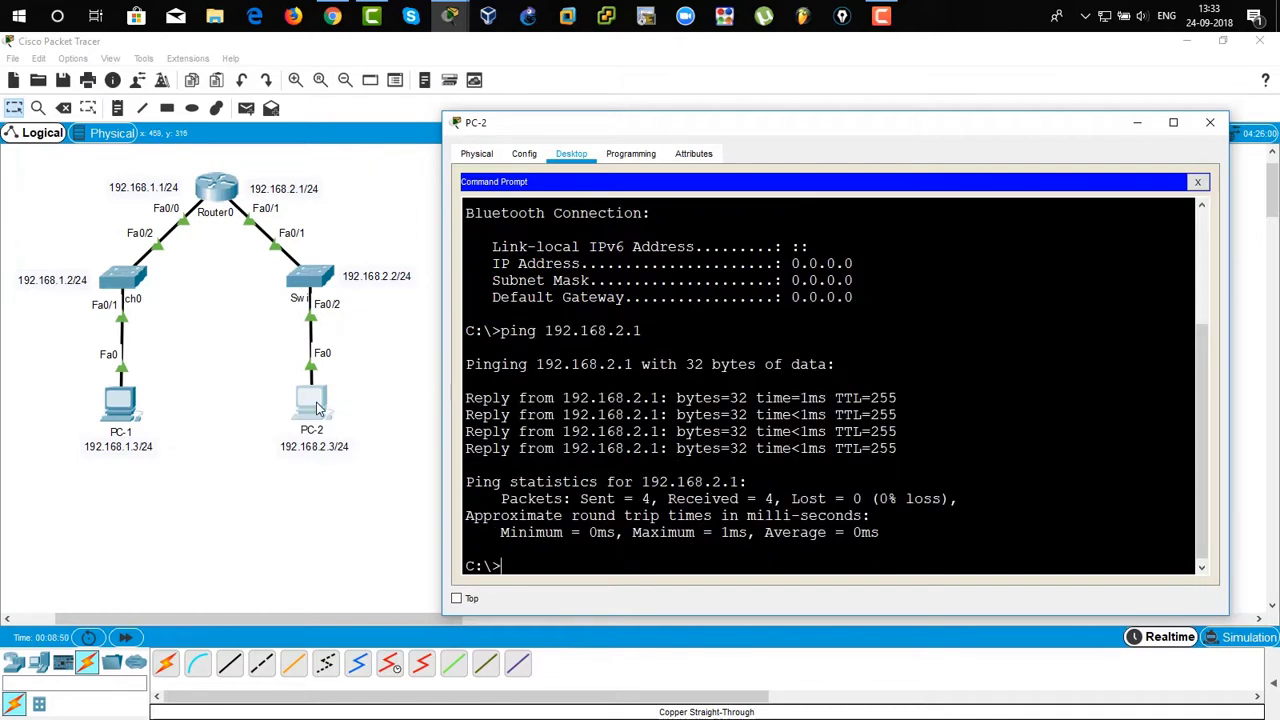
{"action": "type", "text": "ping 192.168.1.1"}
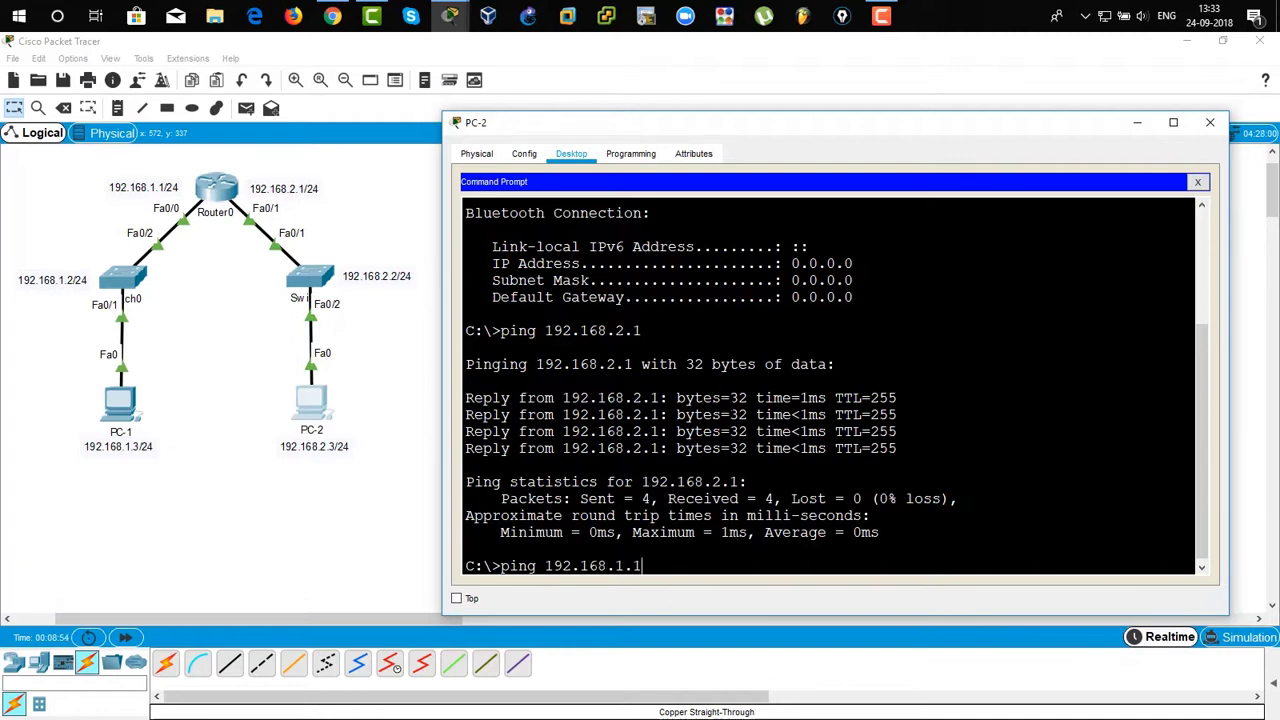
{"action": "left_click_drag", "start_coordinate": [642, 566], "coordinate": [502, 566]}
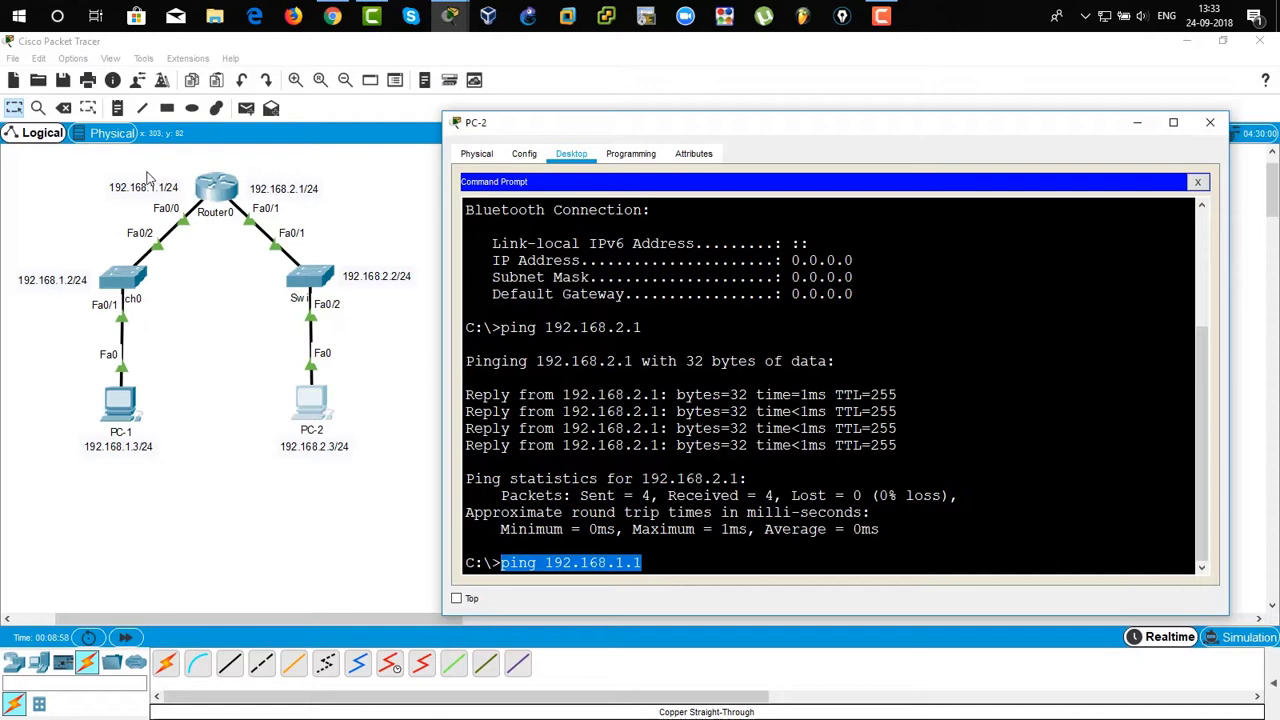
{"action": "key", "text": "Return"}
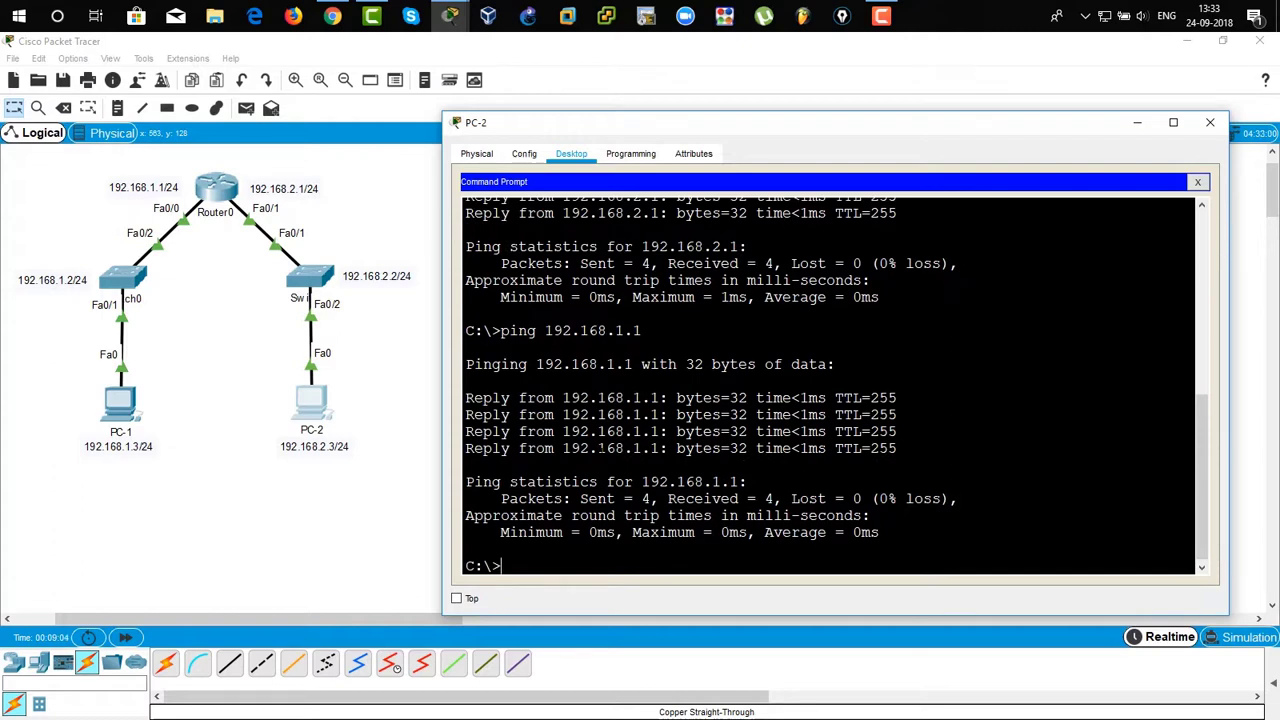
- Ping PC-1 at 192.168.1.3 from PC-2, getting 3 of 4 replies after one timeout
{"action": "type", "text": "ping 192.168"}
{"action": "type", "text": ".1.2"}
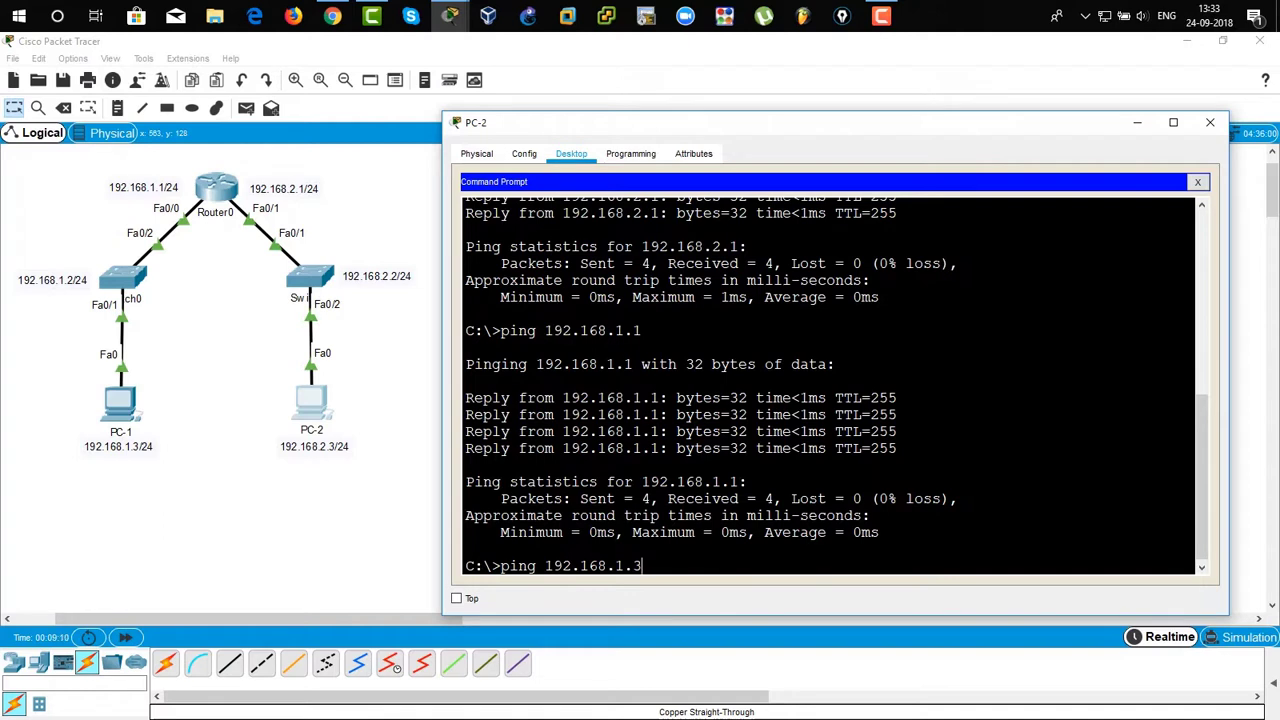
{"action": "left_click_drag", "start_coordinate": [500, 566], "coordinate": [643, 566]}
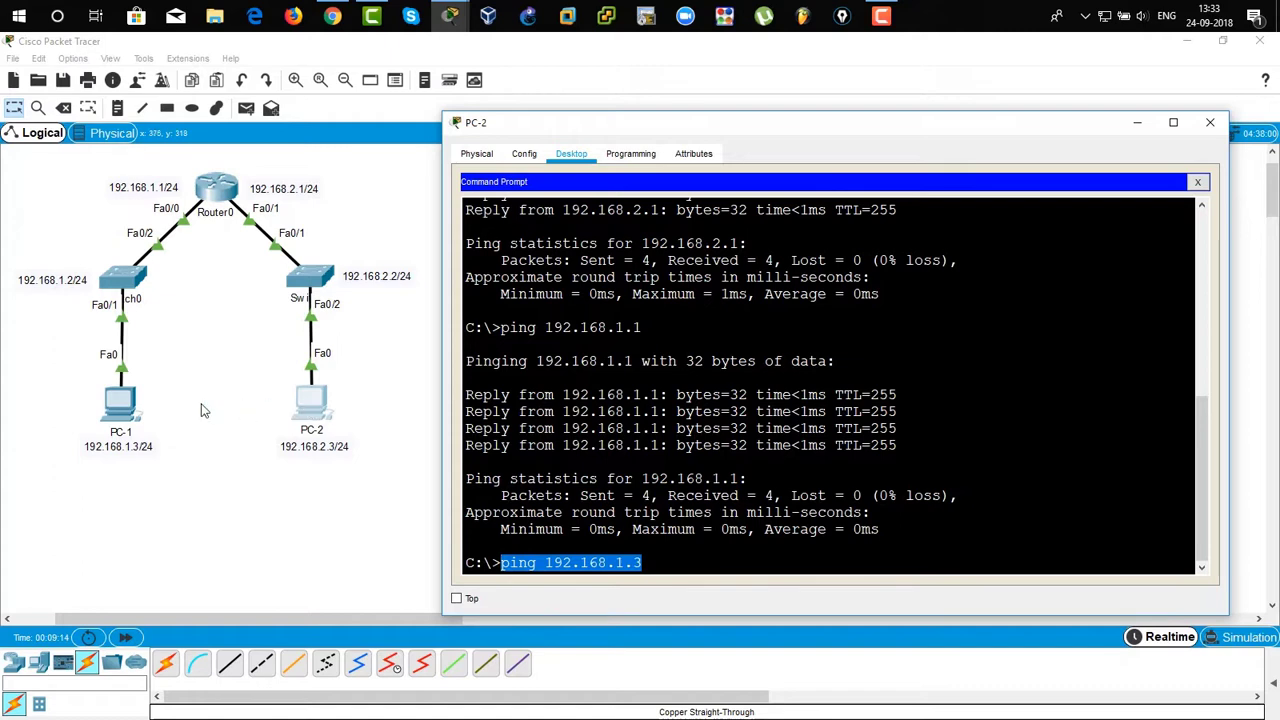
{"action": "key", "text": "ctrl+c"}
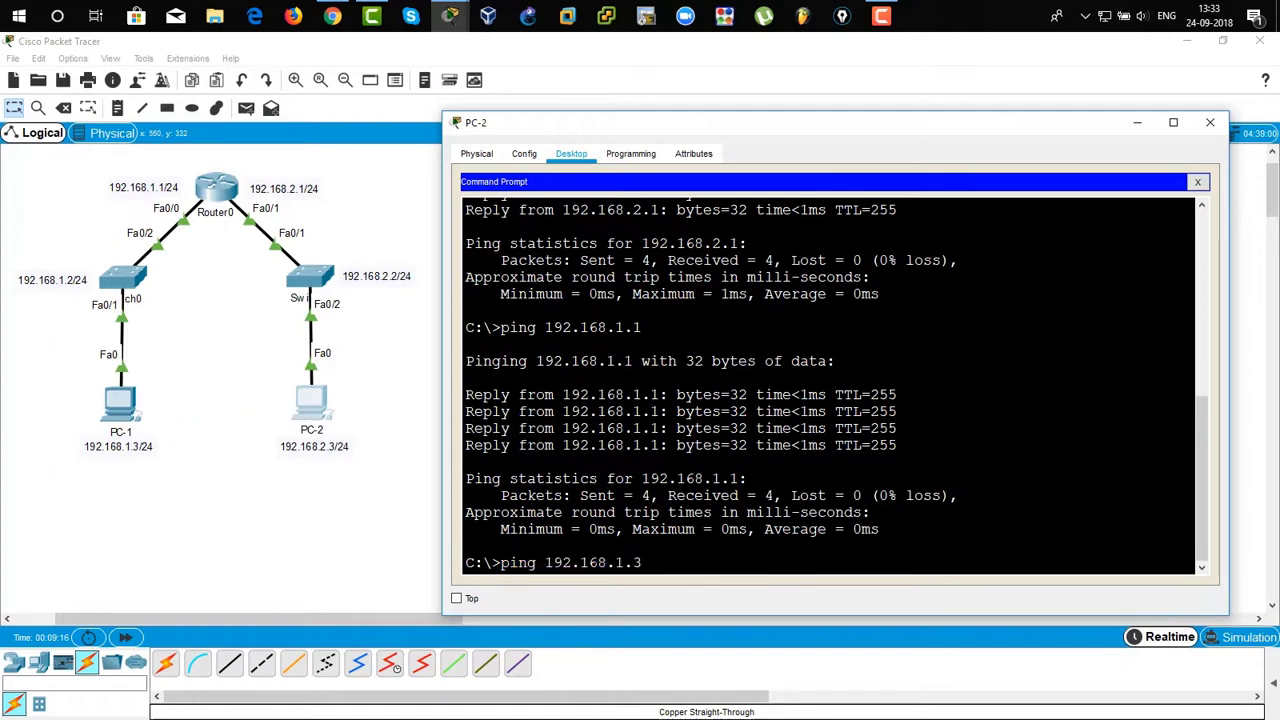
{"action": "key", "text": "Return"}
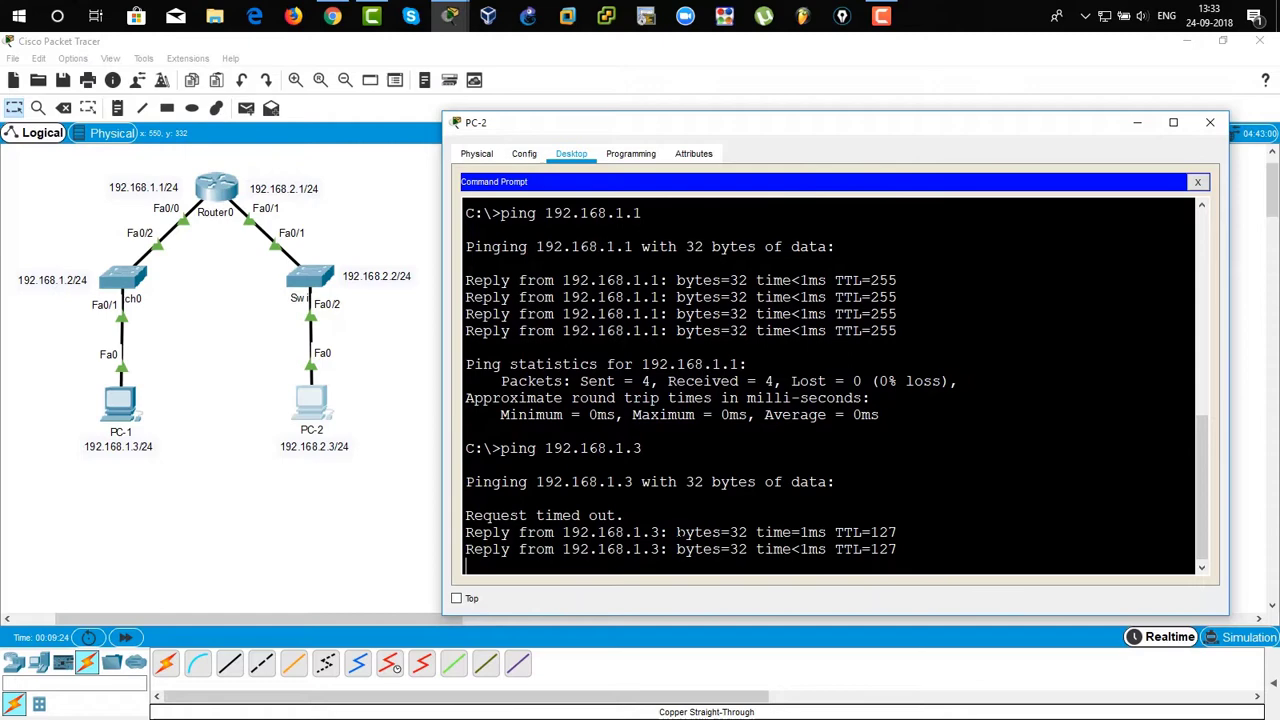
{"action": "left_click_drag", "start_coordinate": [624, 398], "coordinate": [465, 398]}
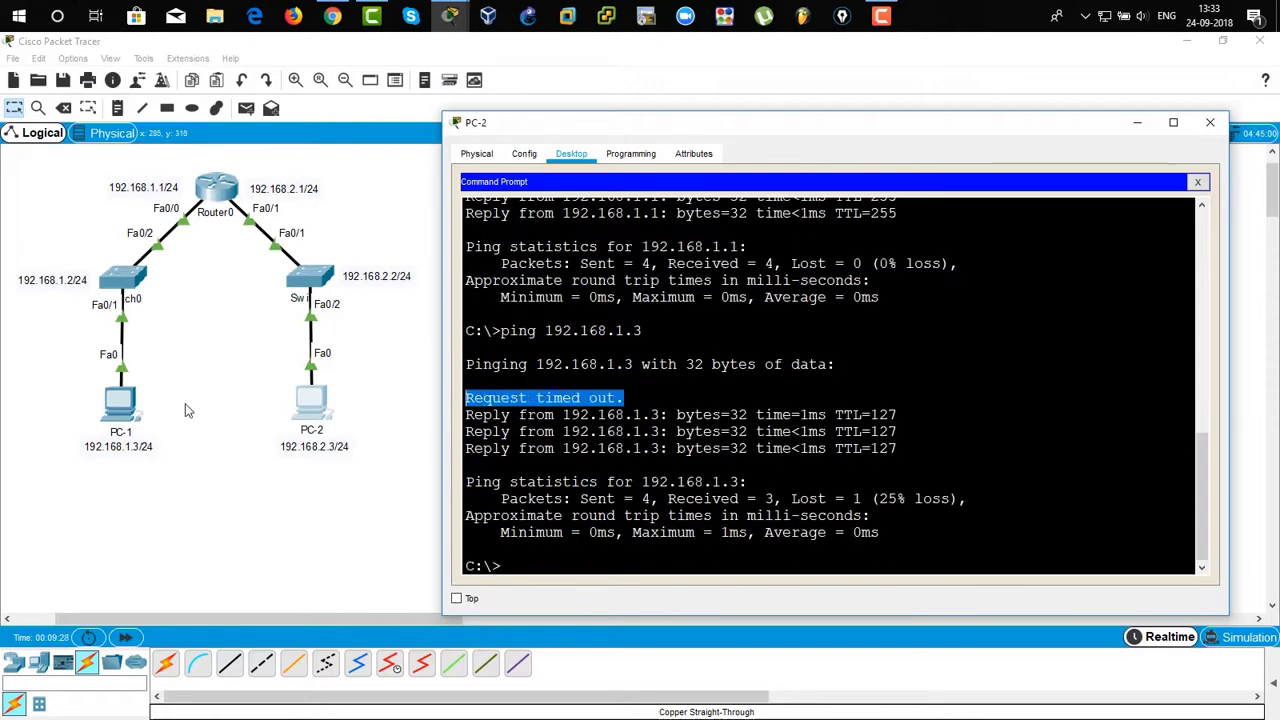
{"action": "left_click", "coordinate": [465, 381]}
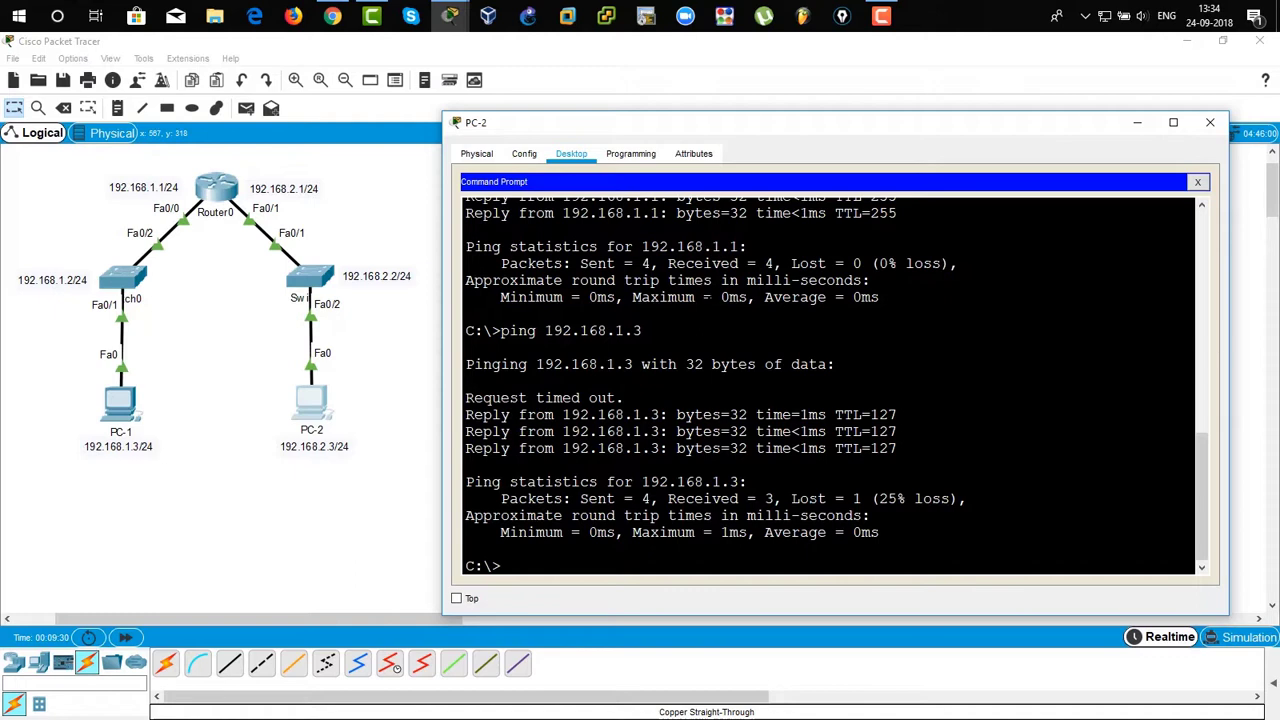
- Open Switch0's CLI console and mark the user exec prompt with a '!User exec mode' comment
{"action": "left_click", "coordinate": [130, 281]}
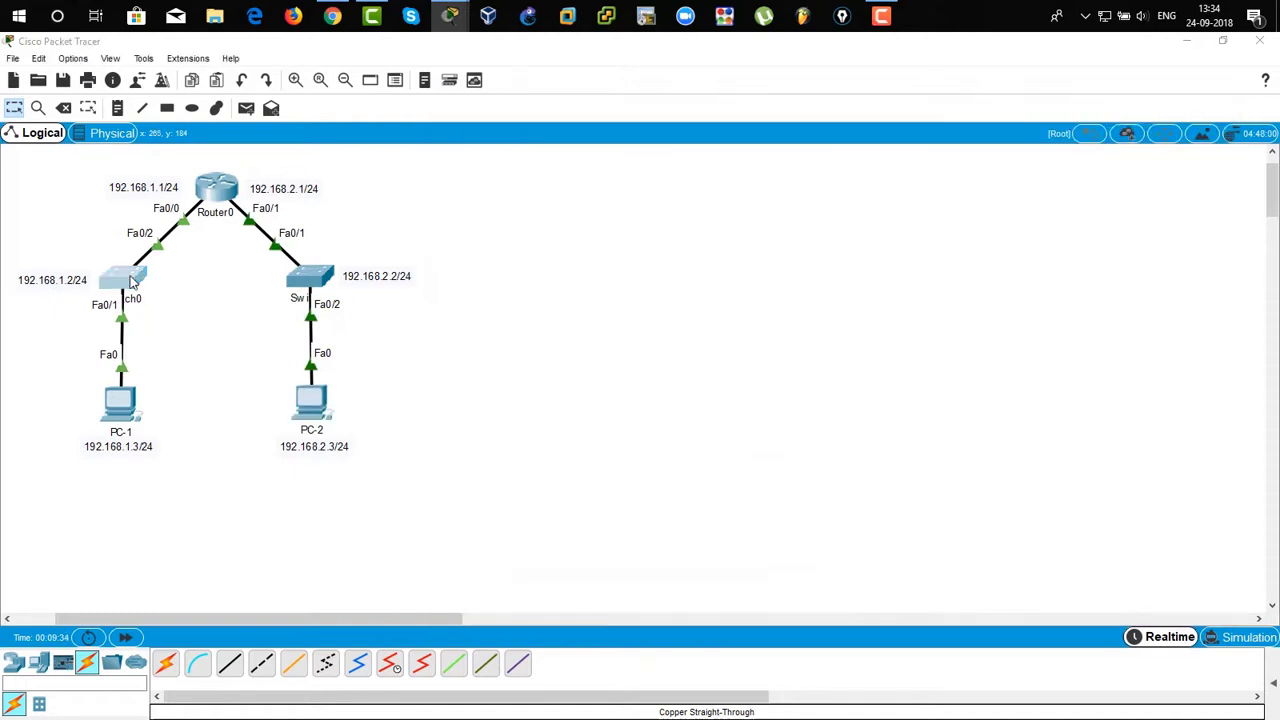
{"action": "left_click_drag", "start_coordinate": [860, 310], "coordinate": [1226, 310]}
{"action": "left_click_drag", "start_coordinate": [826, 148], "coordinate": [842, 150]}
{"action": "left_click", "coordinate": [551, 171]}
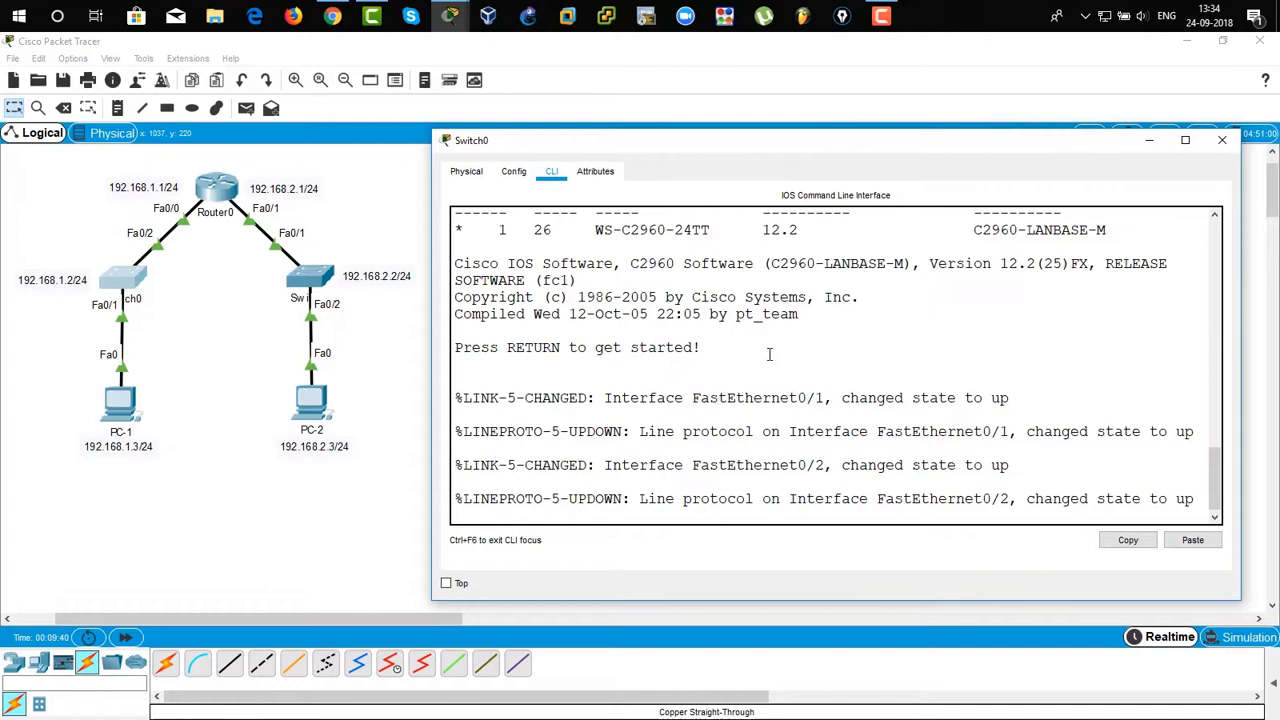
{"action": "key", "text": "Return"}
{"action": "key", "text": "Return"}
{"action": "key", "text": "Return"}
{"action": "key", "text": "Return"}
{"action": "key", "text": "Return"}
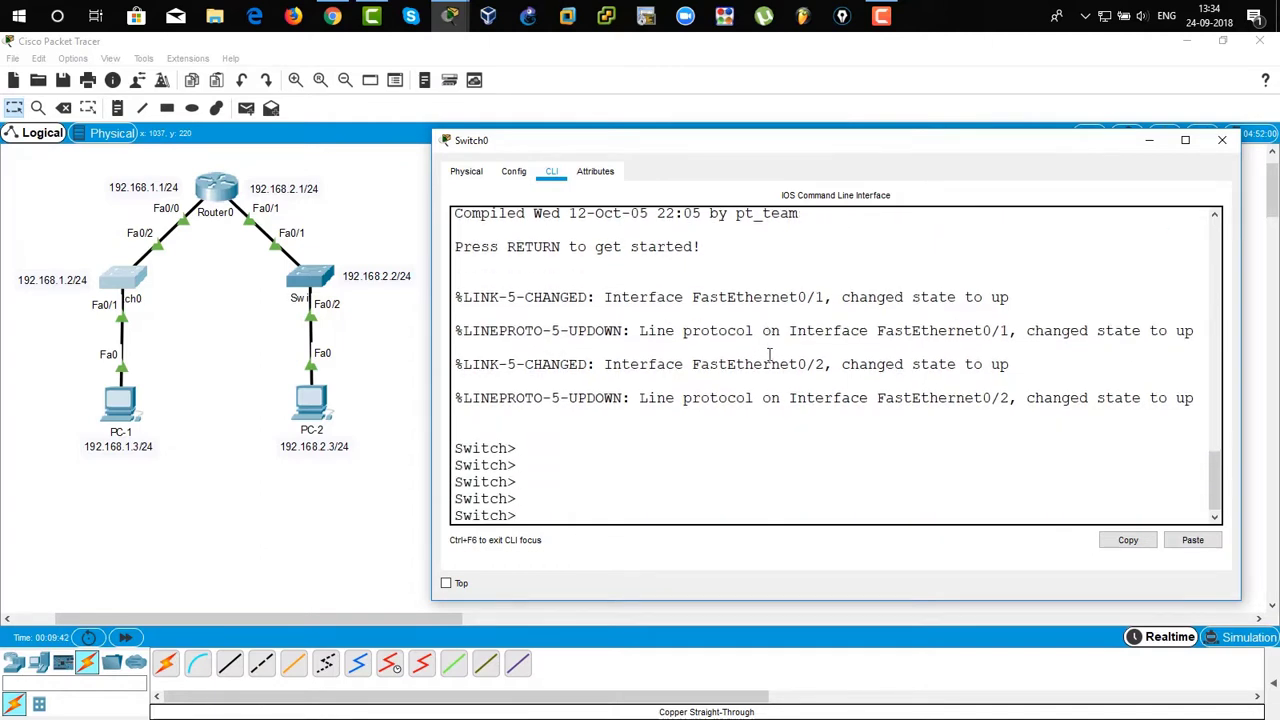
{"action": "type", "text": "!User exec mode"}
{"action": "key", "text": "Return"}
- Enter privileged and global configuration modes, adding '!Privilege Mode' and '!Global configuration mode' comments
{"action": "type", "text": "enable"}
{"action": "key", "text": "Return"}
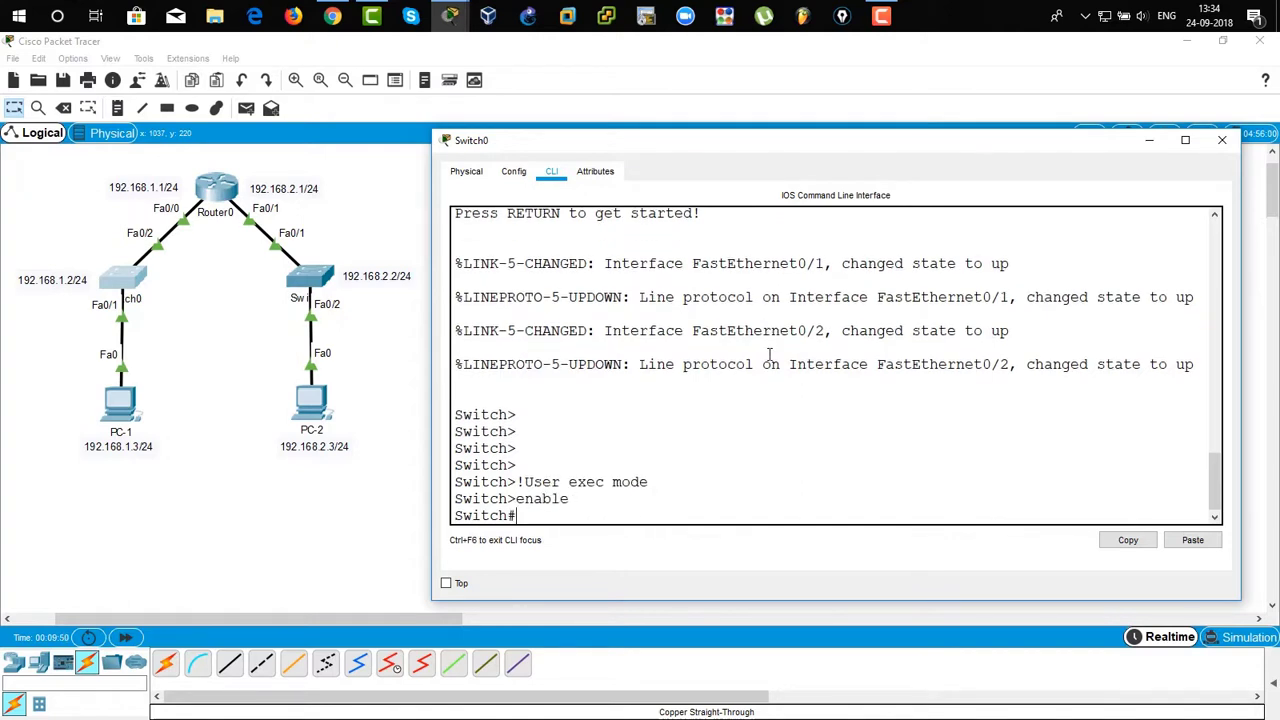
{"action": "type", "text": "!Privilege Mod"}
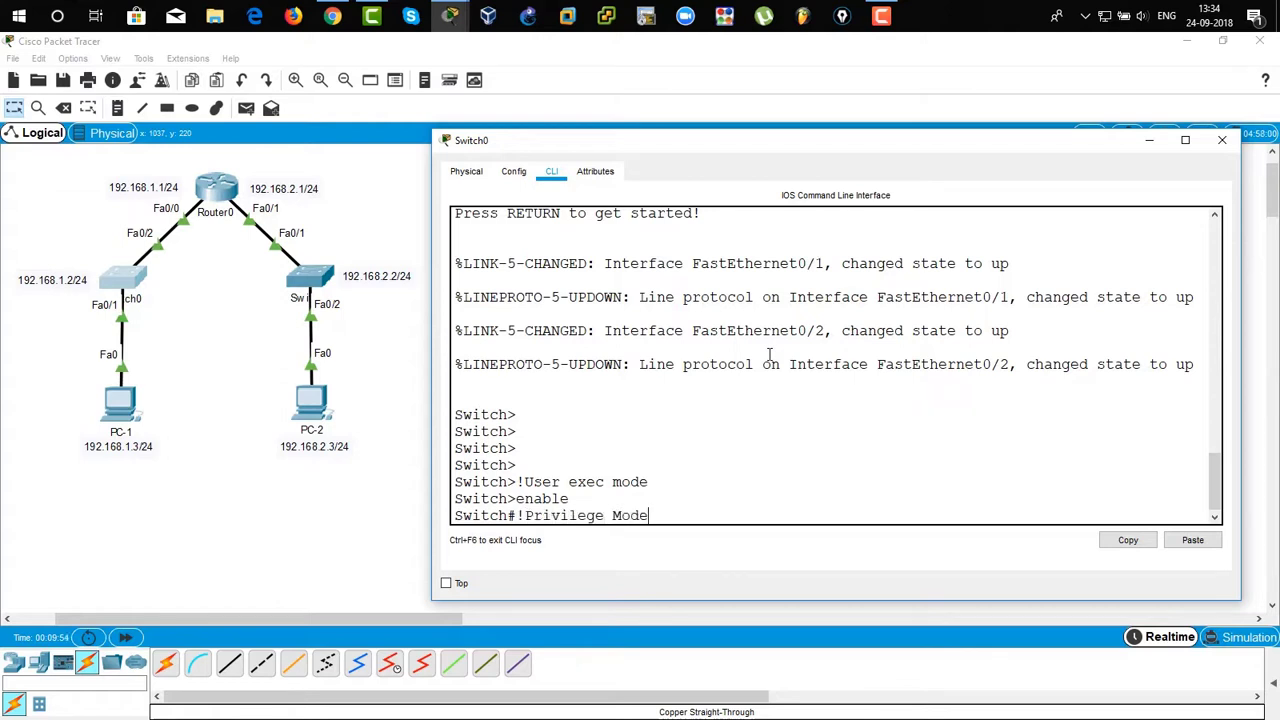
{"action": "type", "text": "e"}
{"action": "key", "text": "Return"}
{"action": "type", "text": "configure terminal"}
{"action": "key", "text": "Return"}
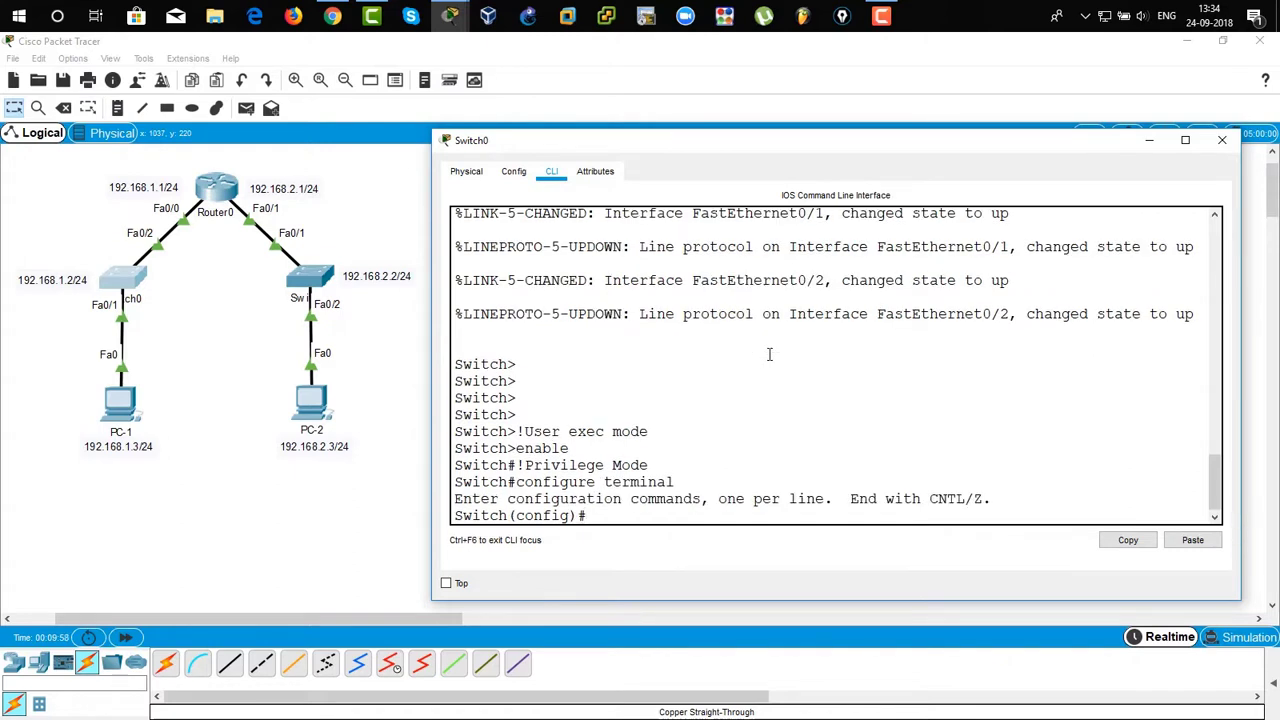
{"action": "type", "text": "!Global configuration"}
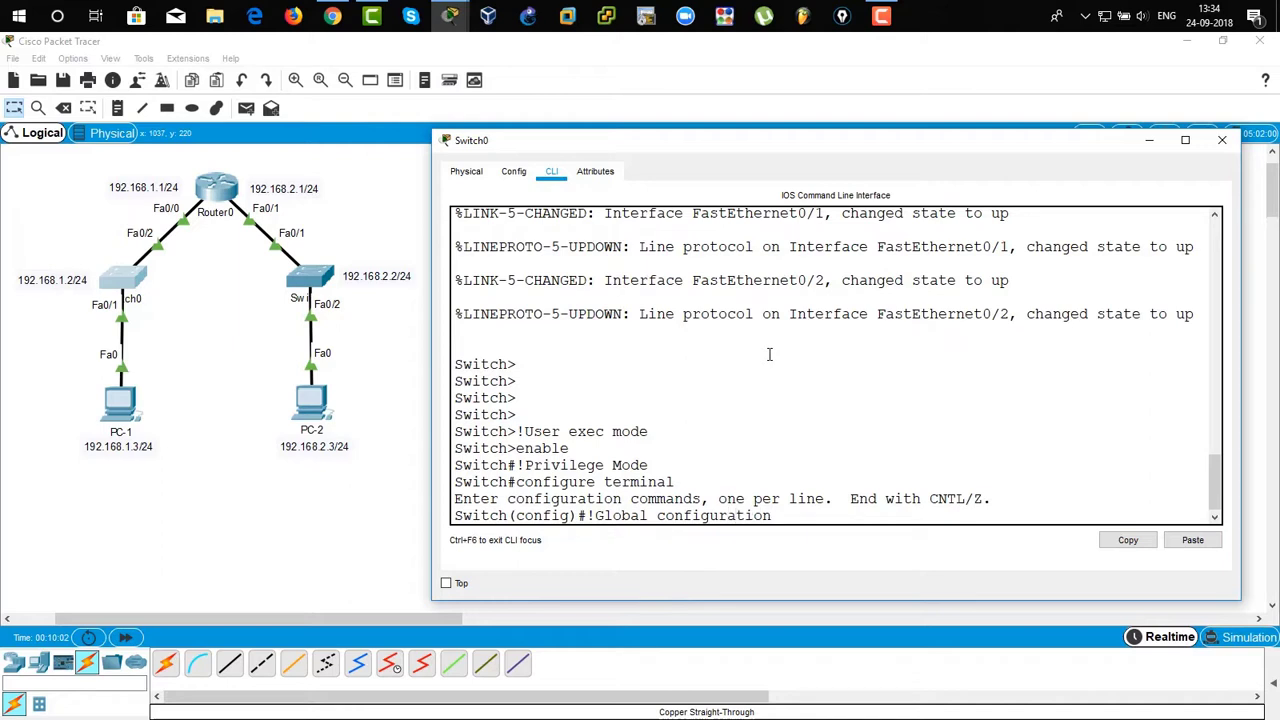
{"action": "type", "text": " mode"}
{"action": "key", "text": "Return"}
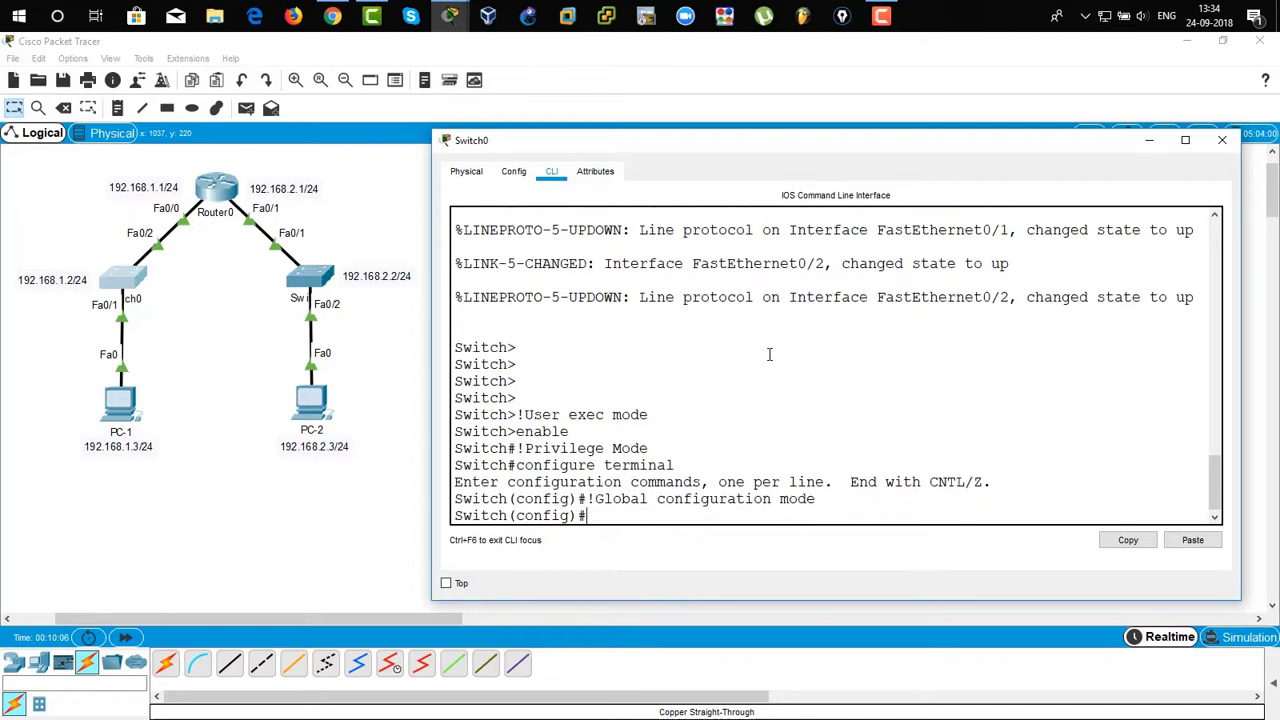
- List Switch0's interfaces with do show ip interface brief, finding Vlan1 unassigned and down, then enter interface vlan 1
{"action": "type", "text": "do show ip interface brief"}
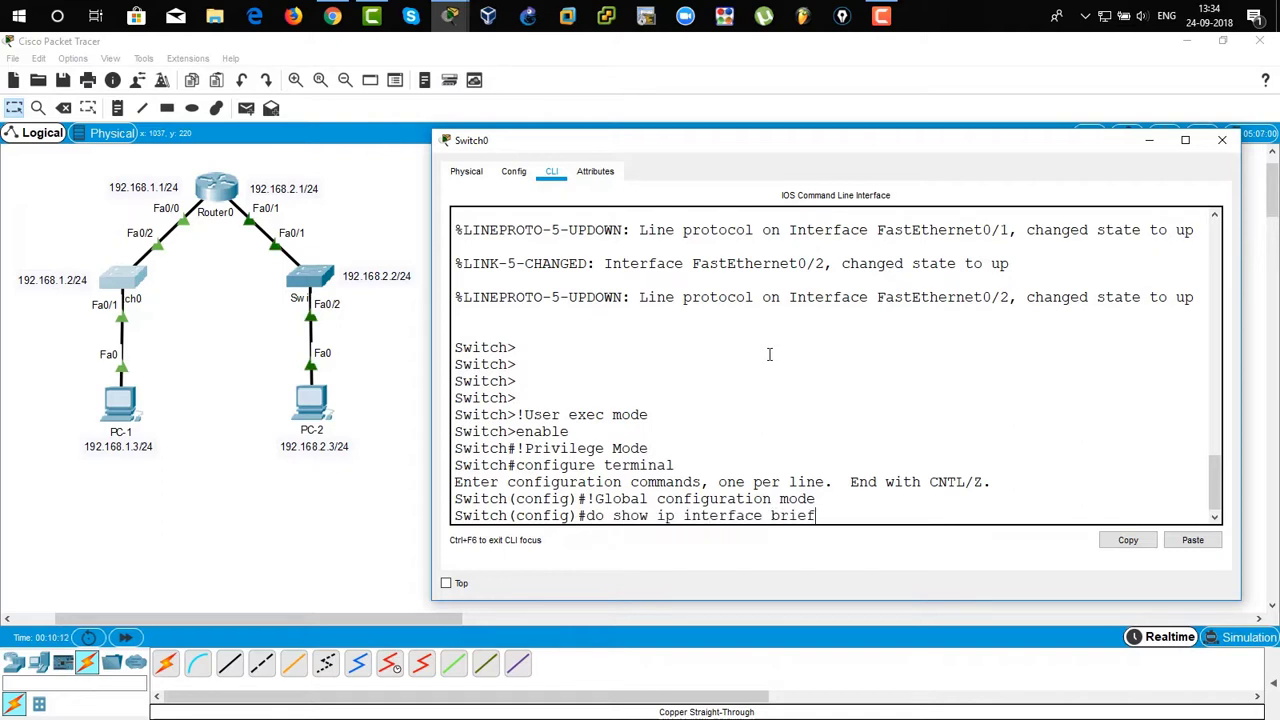
{"action": "key", "text": "Return"}
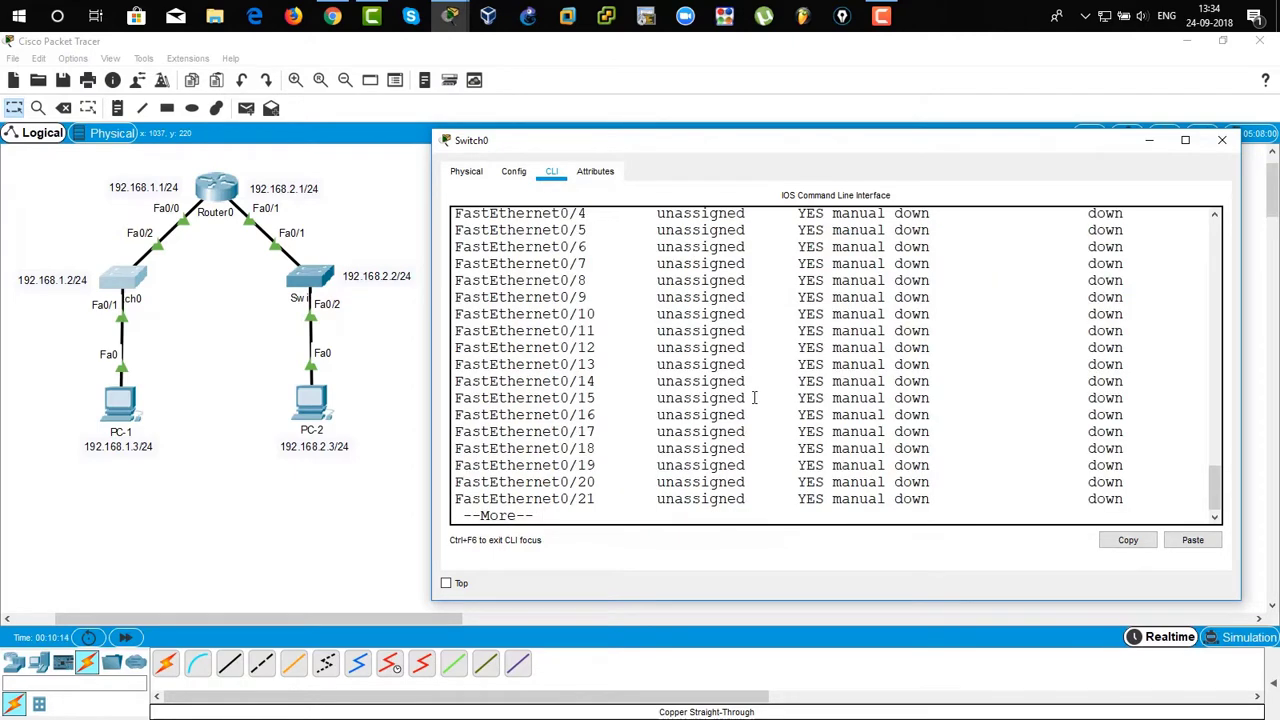
{"action": "scroll", "coordinate": [612, 366], "scroll_direction": "up", "scroll_amount": 2}
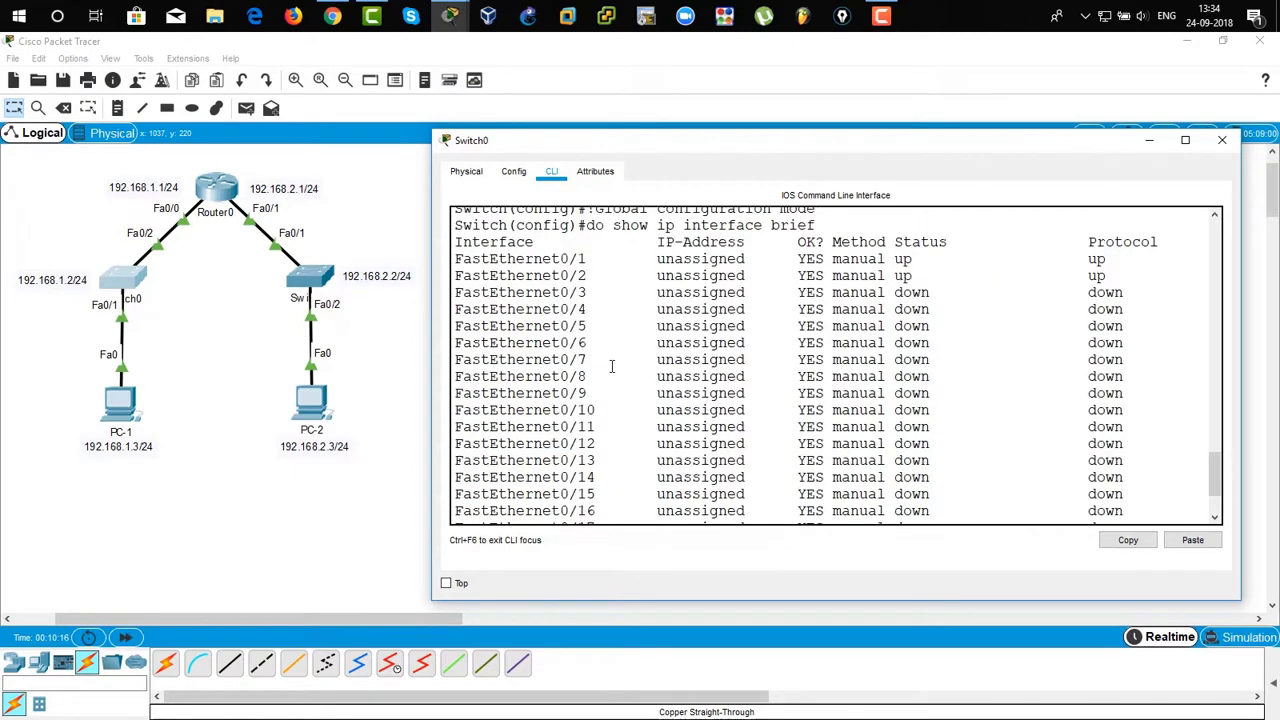
{"action": "left_click_drag", "start_coordinate": [530, 259], "coordinate": [628, 259]}
{"action": "left_click", "coordinate": [582, 329]}
{"action": "scroll", "coordinate": [633, 417], "scroll_direction": "down", "scroll_amount": 2}
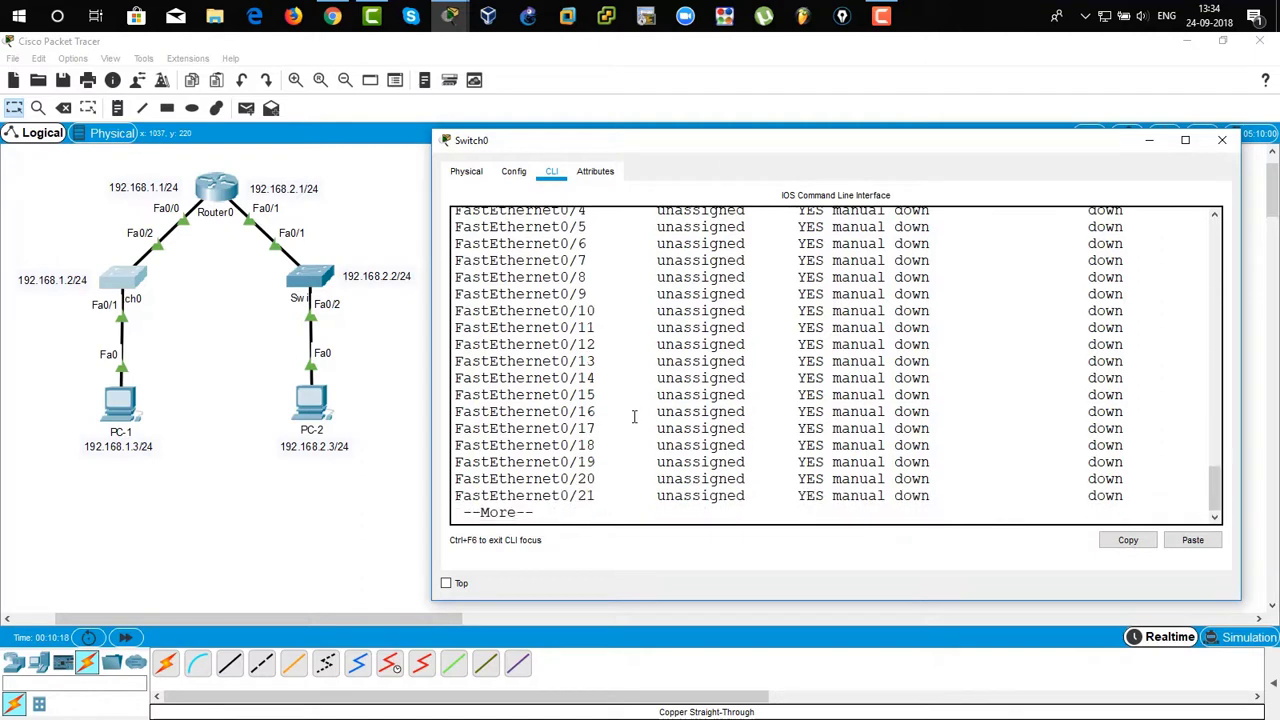
{"action": "key", "text": "space"}
{"action": "left_click_drag", "start_coordinate": [463, 498], "coordinate": [1133, 495]}
{"action": "left_click", "coordinate": [1131, 496]}
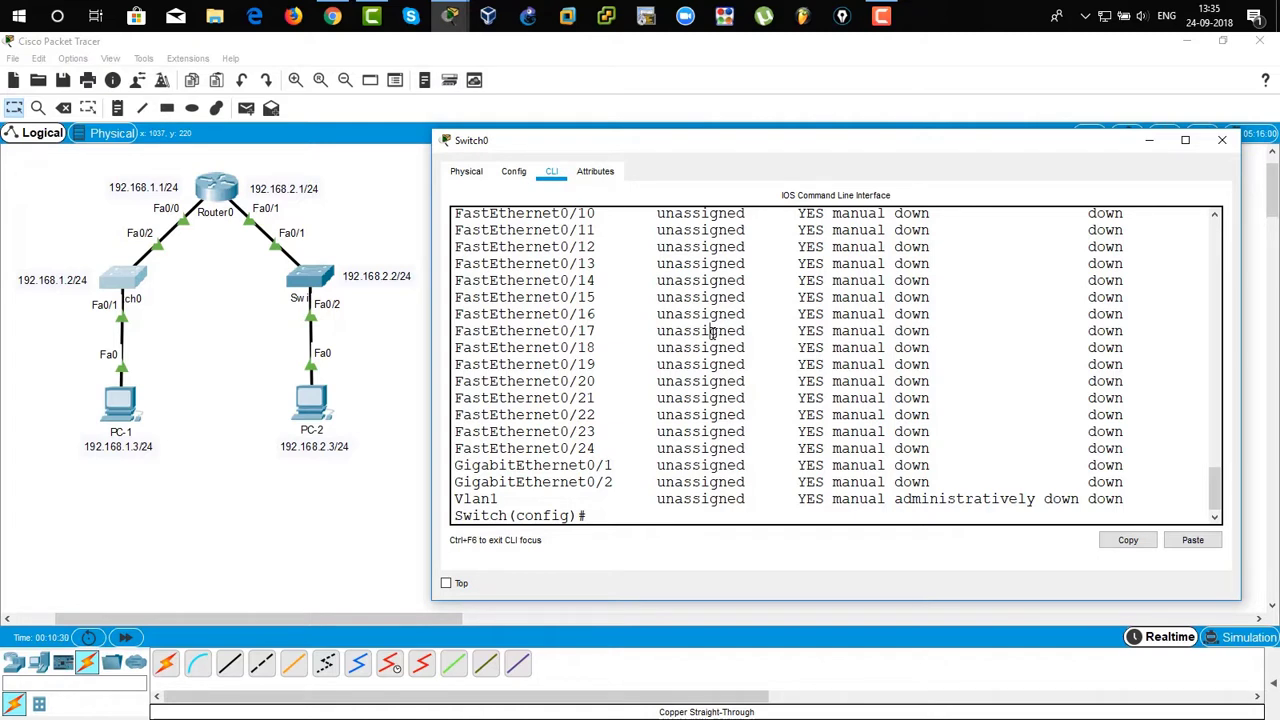
{"action": "type", "text": "interface vlan 1"}
- Enter interface vlan 1 and assign IP address 192.168.1.2 with mask 255.255.255.0
{"action": "key", "text": "Return"}
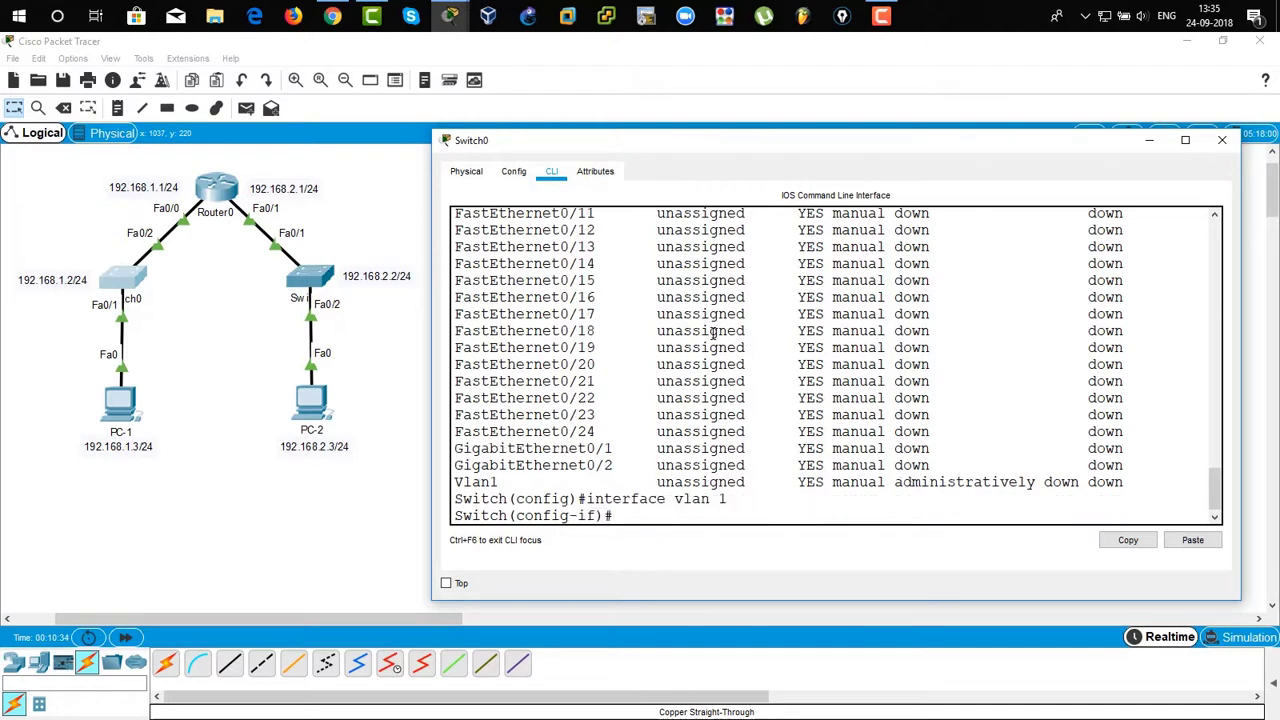
{"action": "type", "text": "ip address 192.168.1.2 255.25"}
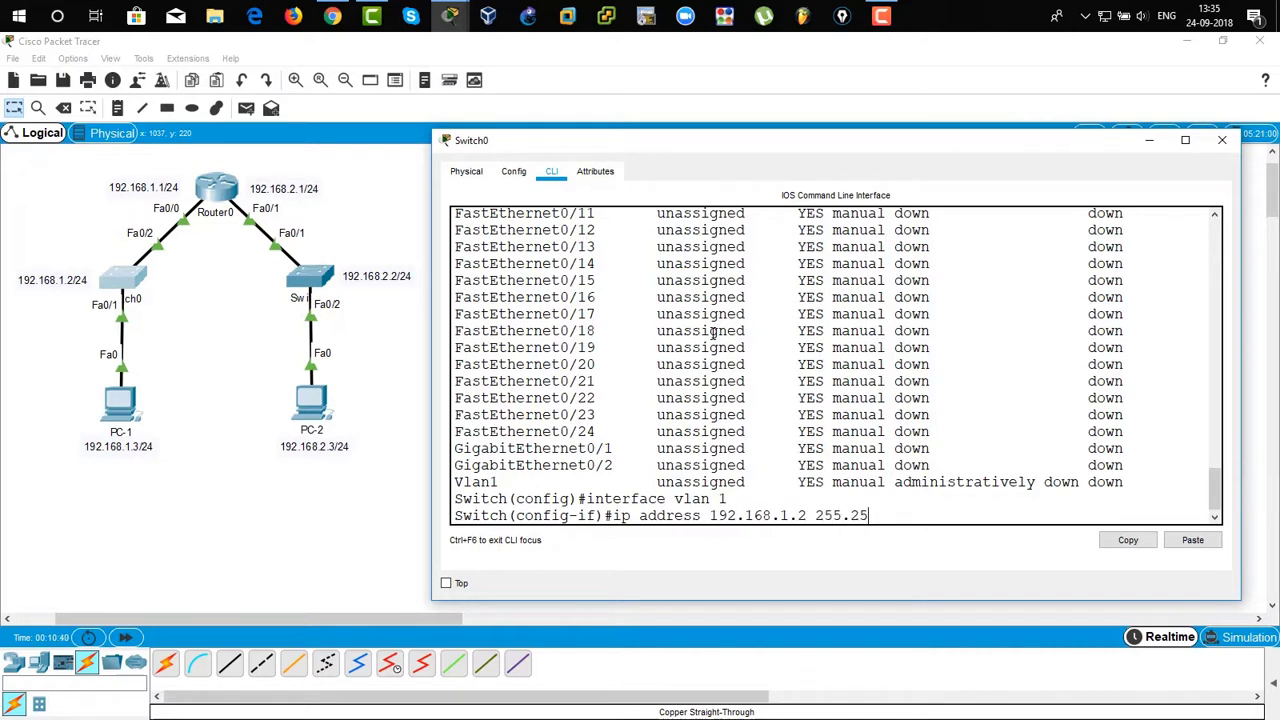
{"action": "type", "text": "5.255.0"}
{"action": "key", "text": "Return"}
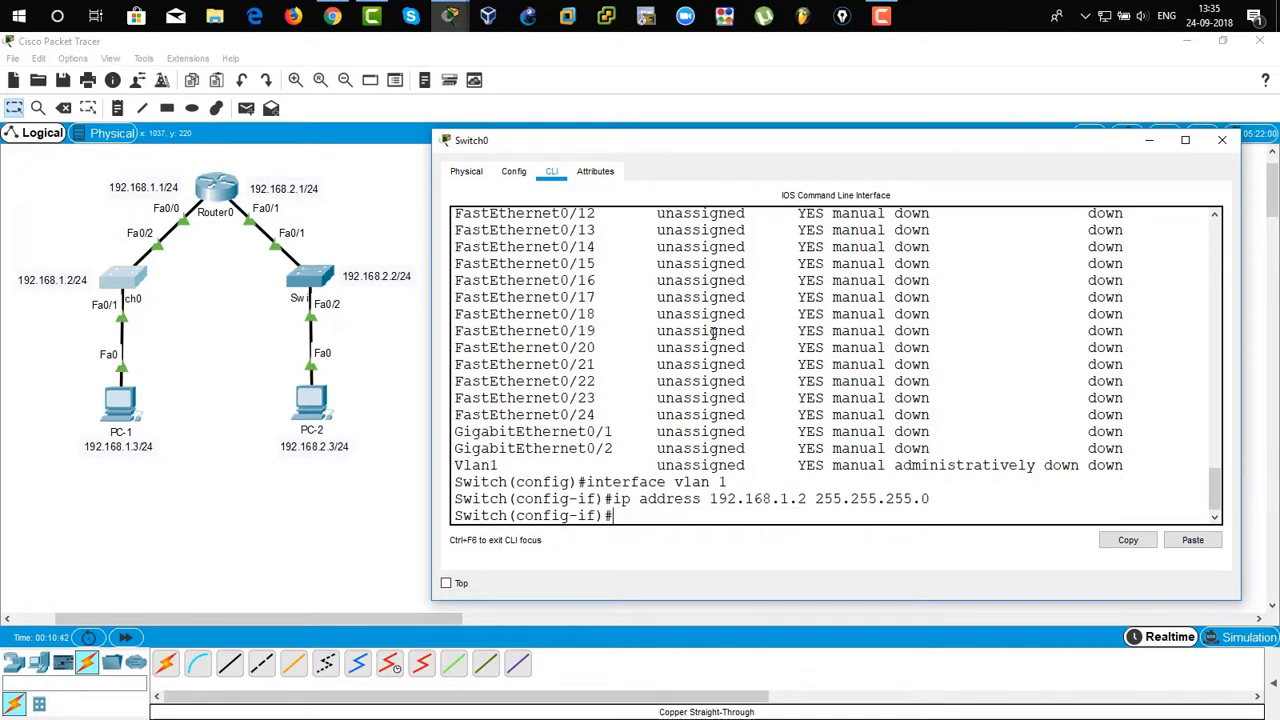
{"action": "left_click_drag", "start_coordinate": [624, 497], "coordinate": [915, 500]}
{"action": "left_click_drag", "start_coordinate": [481, 466], "coordinate": [1120, 470]}
{"action": "left_click", "coordinate": [1042, 408]}
- List interfaces with do show ip int br: Vlan1 has 192.168.1.2 but is administratively down
{"action": "type", "text": "do show ip int br"}
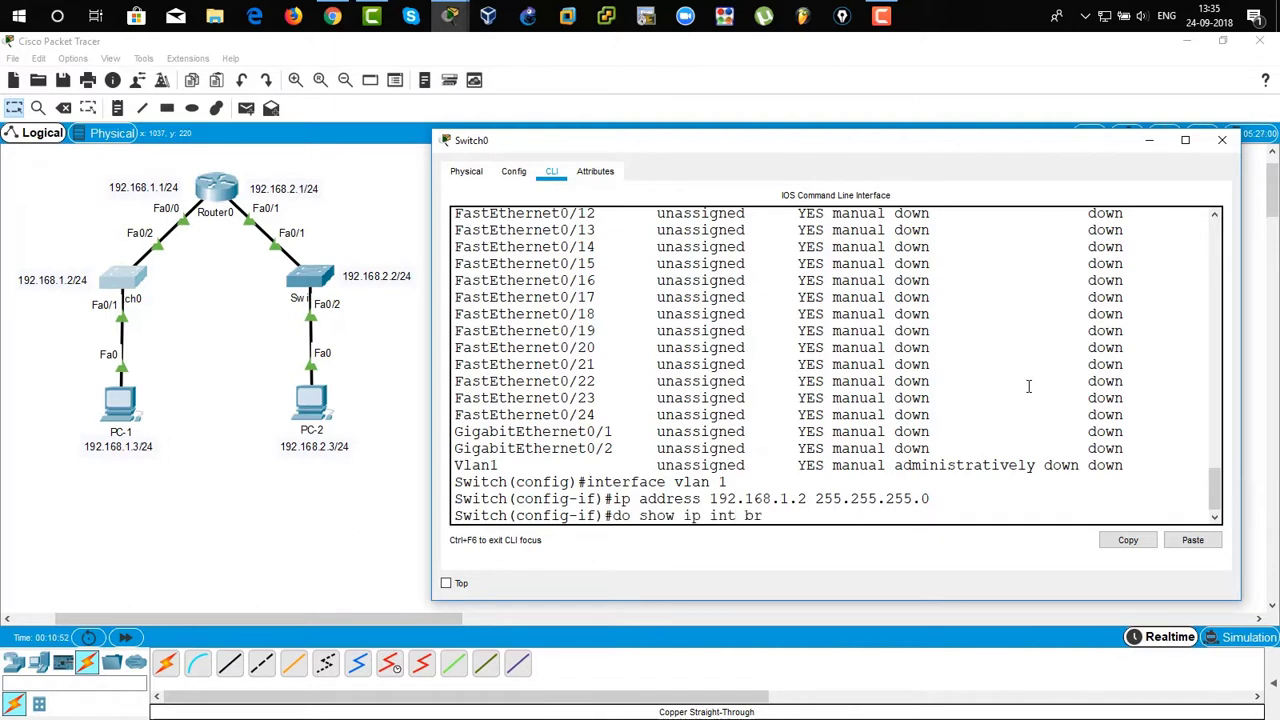
{"action": "key", "text": "Return"}
{"action": "key", "text": "space"}
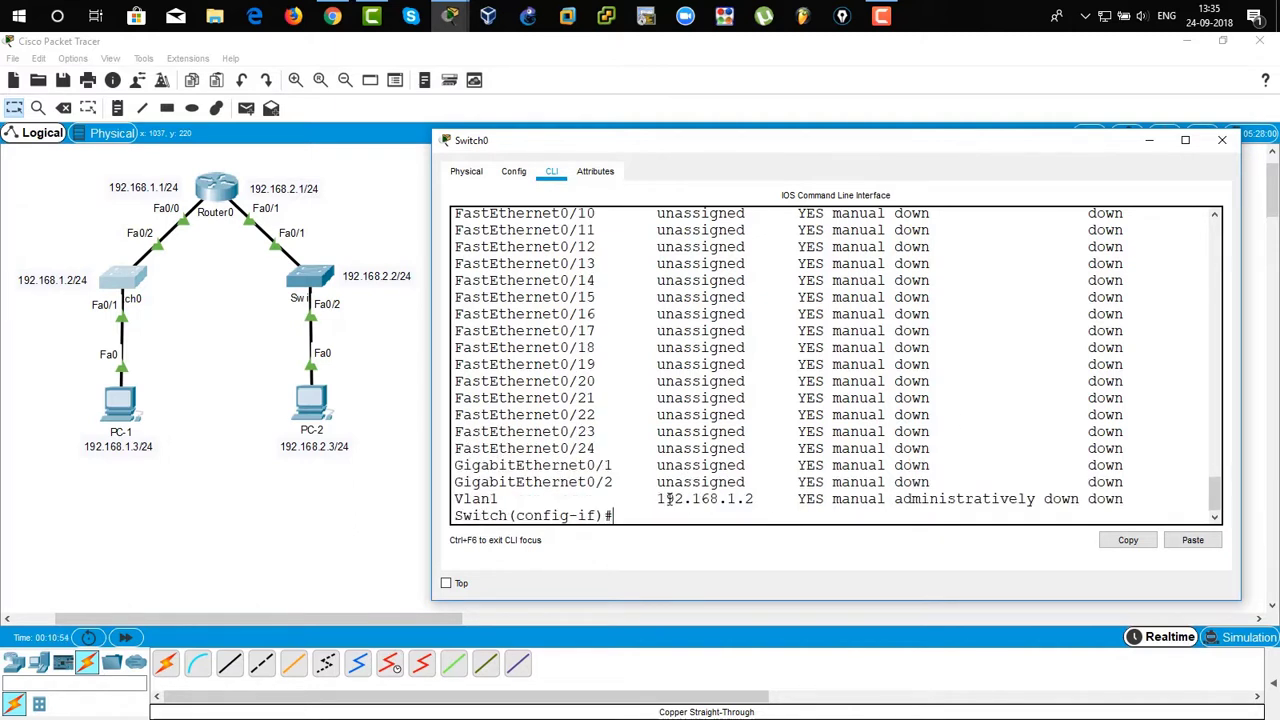
{"action": "left_click_drag", "start_coordinate": [456, 498], "coordinate": [756, 502]}
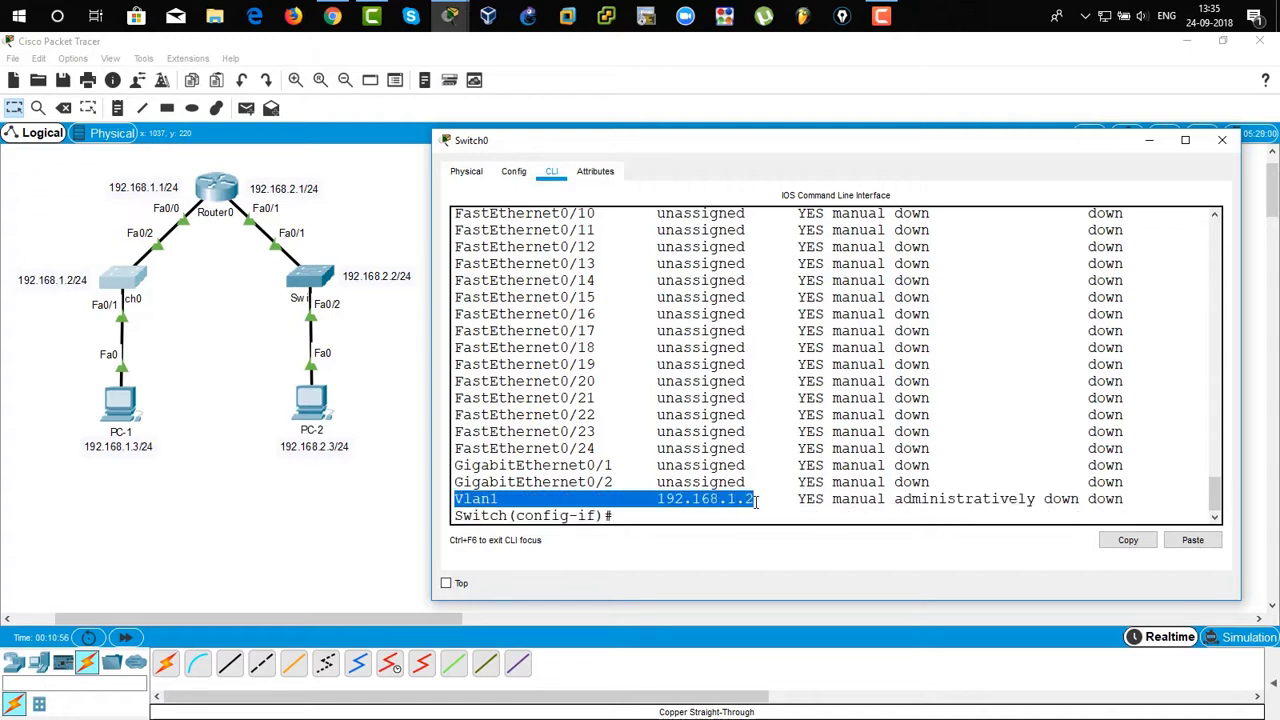
{"action": "left_click_drag", "start_coordinate": [896, 498], "coordinate": [1084, 500]}
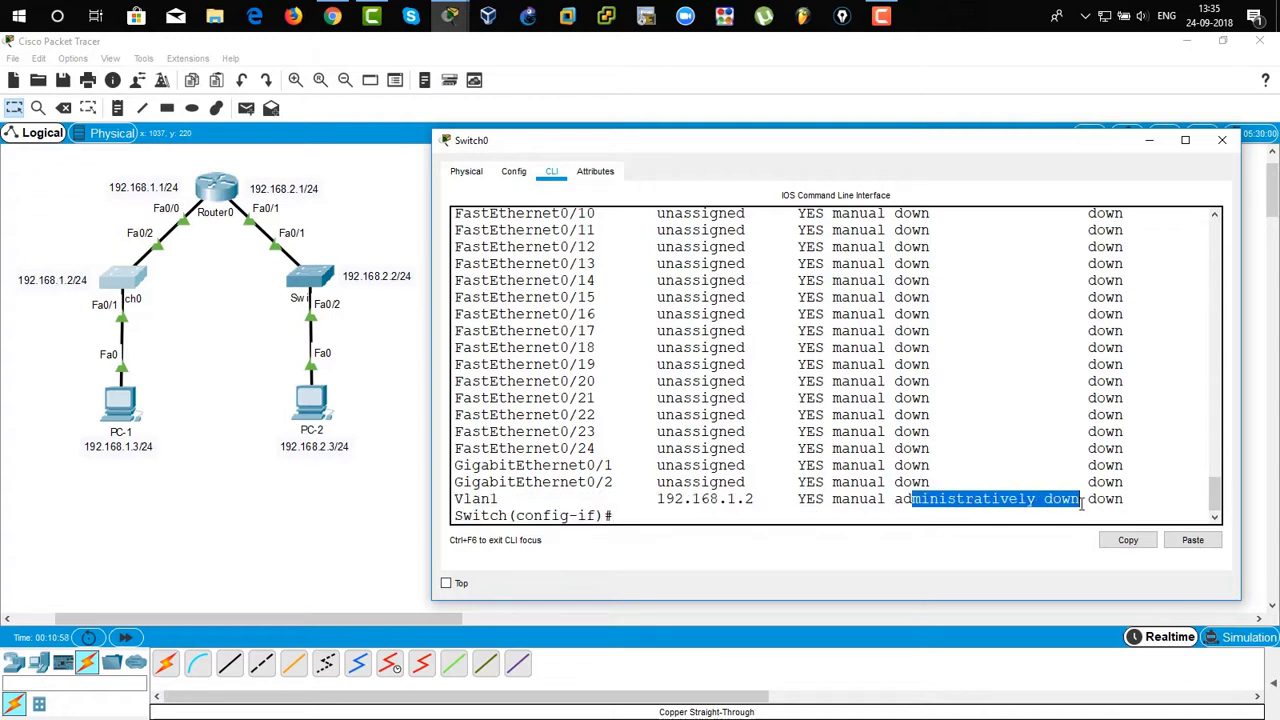
{"action": "left_click", "coordinate": [1008, 397]}
- Bring Vlan1 up with no shutdown
{"action": "type", "text": "no shutdown"}
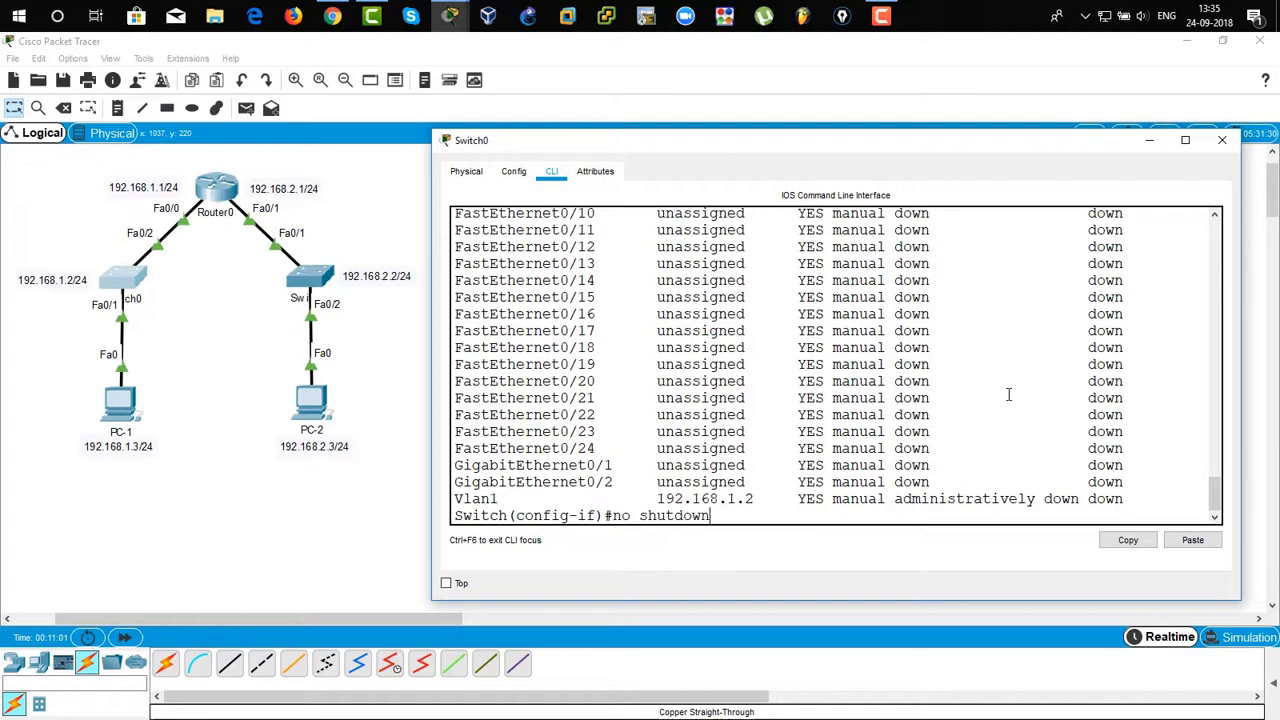
{"action": "key", "text": "Return"}
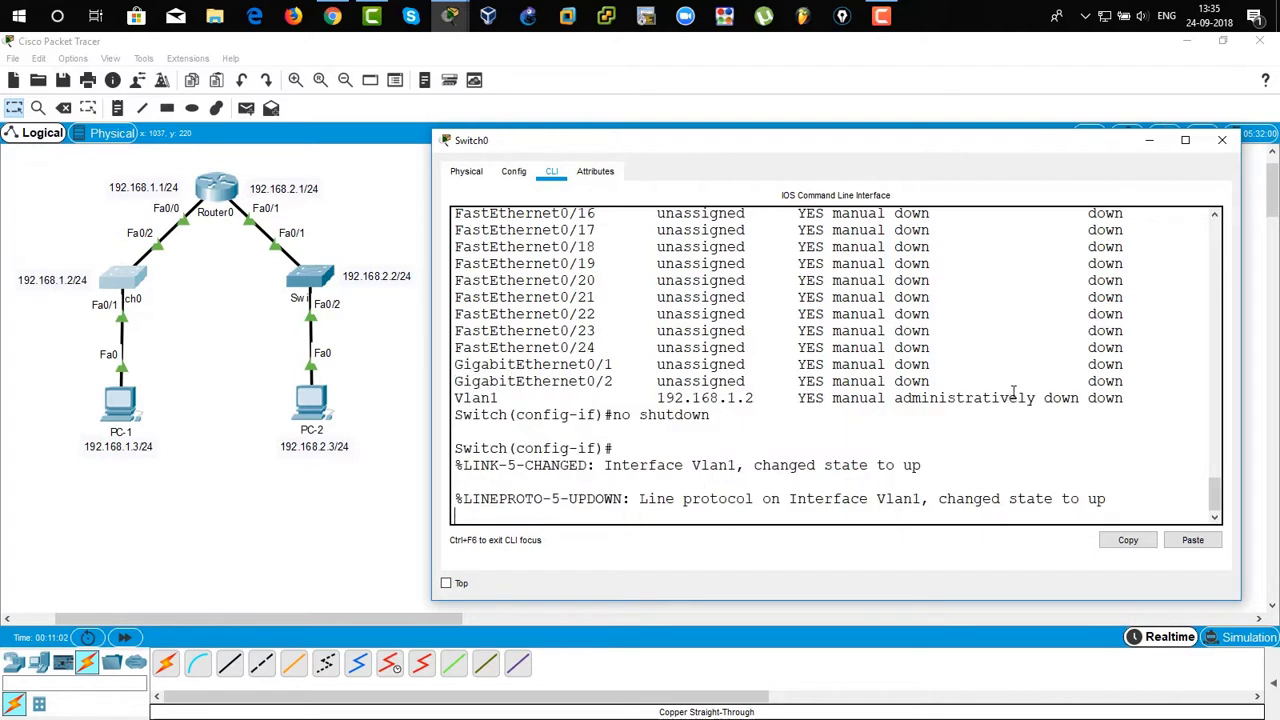
{"action": "key", "text": "Return"}
{"action": "key", "text": "Return"}
{"action": "key", "text": "Return"}
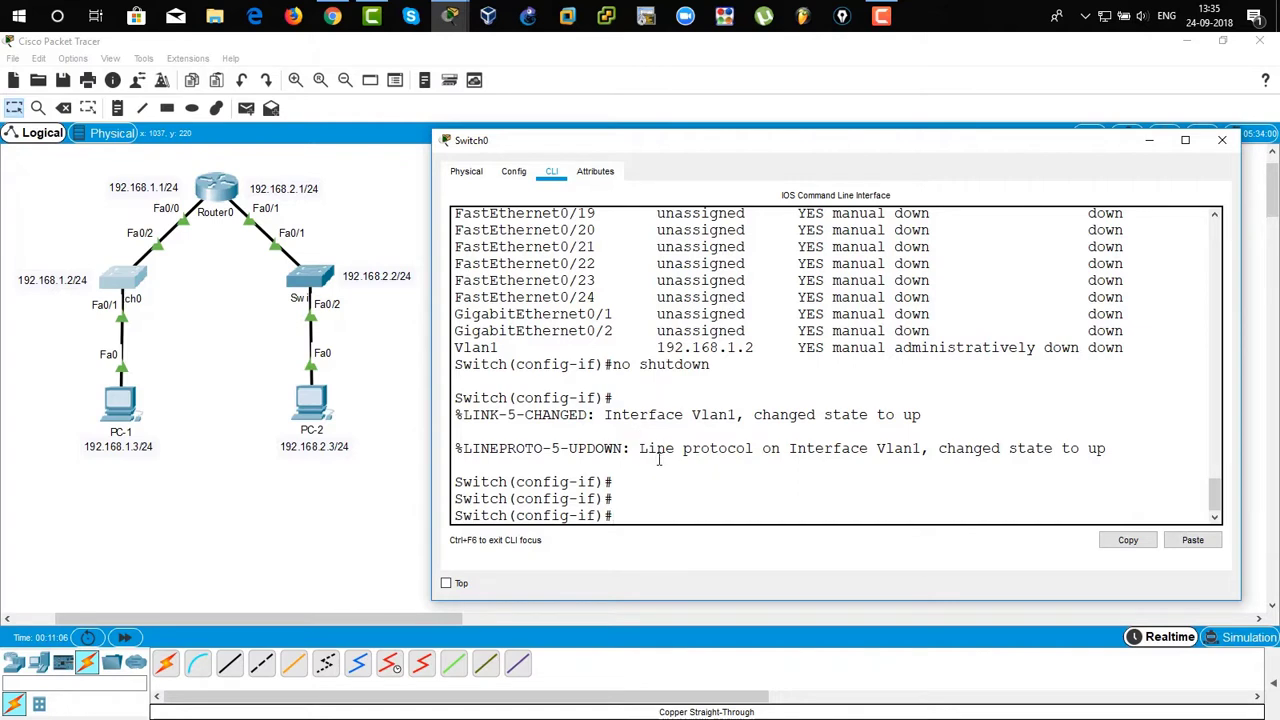
- Run do sh ip int br to confirm Vlan1 is now up
{"action": "left_click_drag", "start_coordinate": [656, 347], "coordinate": [1018, 347]}
{"action": "left_click", "coordinate": [940, 463]}
{"action": "type", "text": "do sh ip int br"}
{"action": "key", "text": "Return"}
{"action": "key", "text": "space"}
{"action": "left_click_drag", "start_coordinate": [653, 498], "coordinate": [1074, 495]}
{"action": "left_click", "coordinate": [708, 497]}
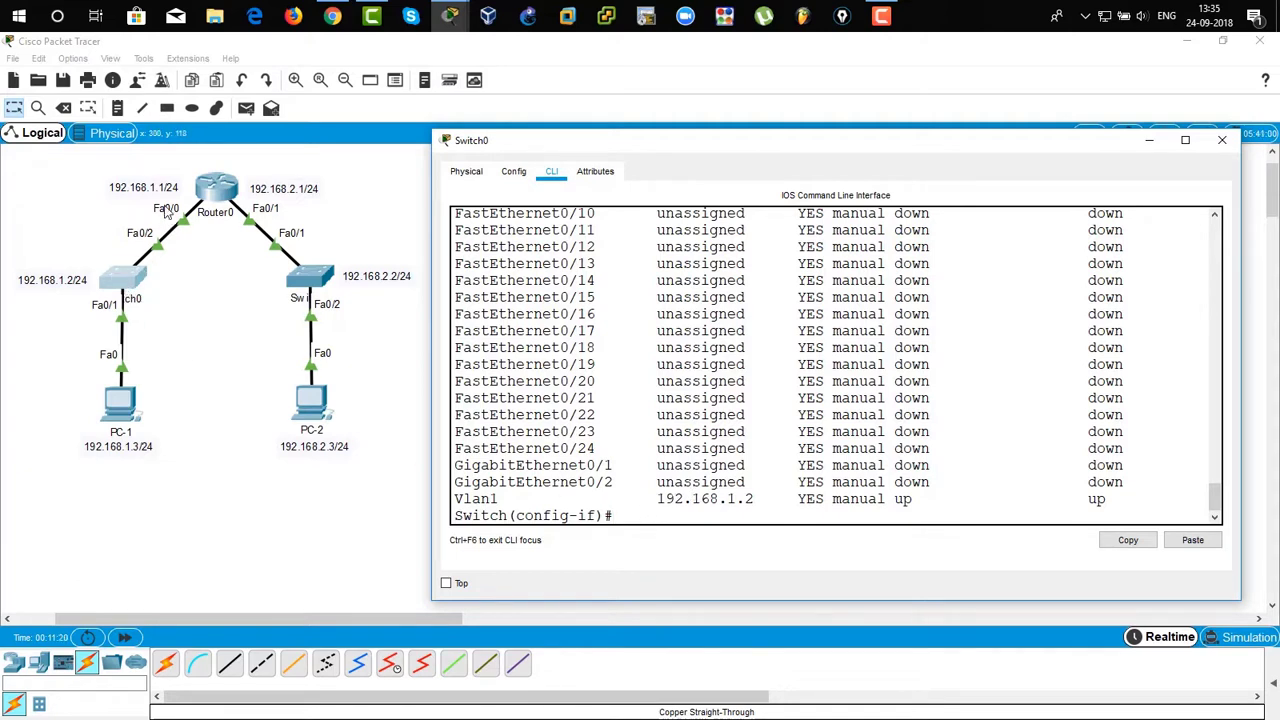
- Ping the router at 192.168.1.1 from Switch0, getting 4 of 5 replies
{"action": "type", "text": "do ping 192.168.1.1"}
{"action": "left_click_drag", "start_coordinate": [612, 515], "coordinate": [786, 515]}
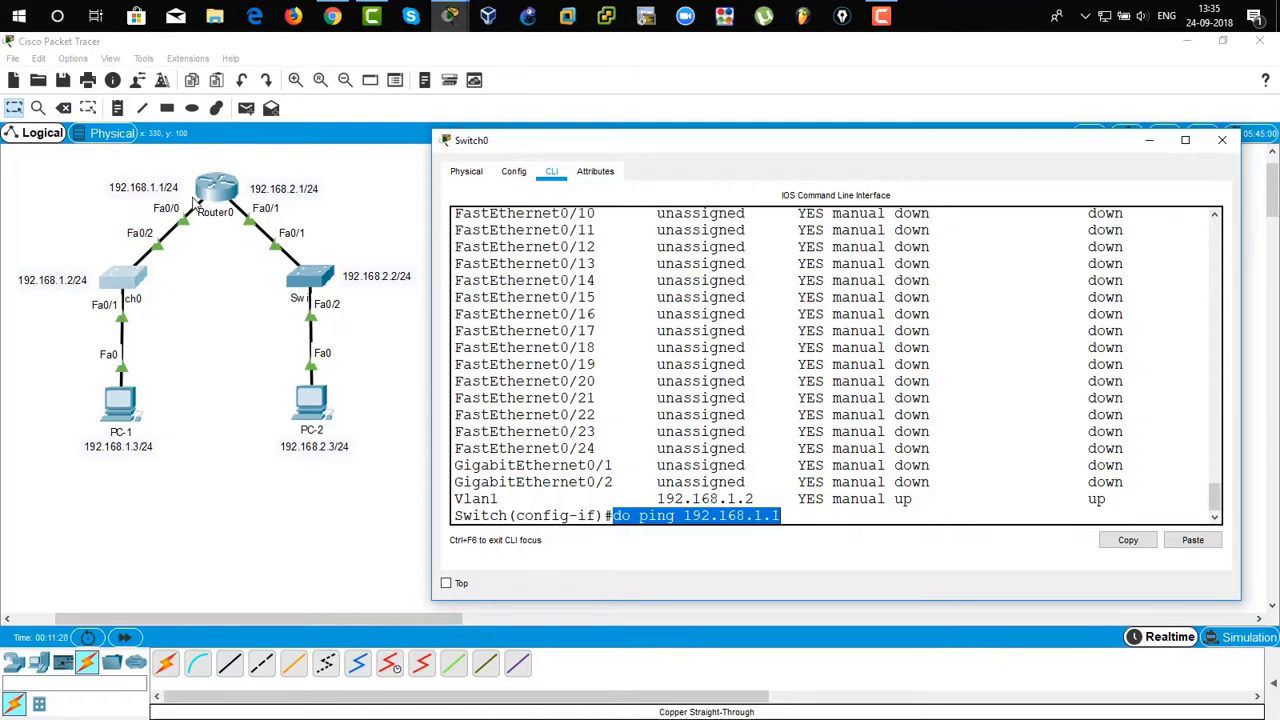
{"action": "left_click", "coordinate": [617, 298]}
{"action": "key", "text": "Return"}
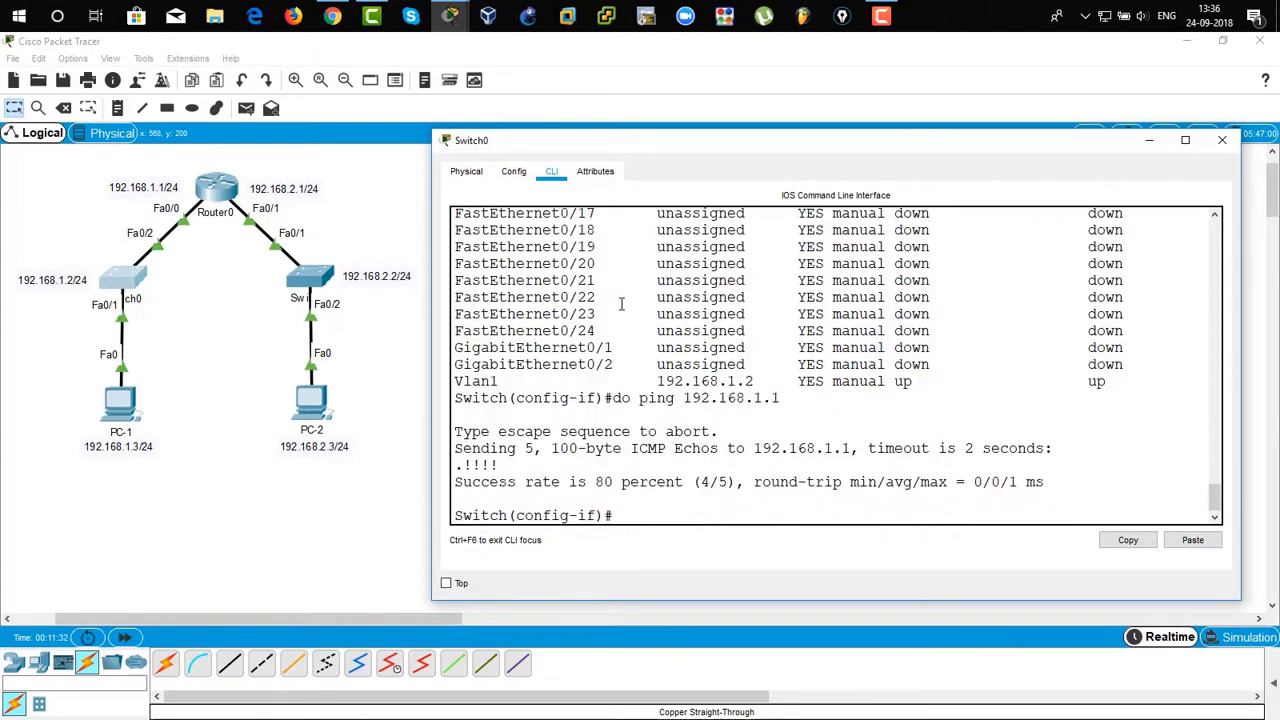
{"action": "left_click_drag", "start_coordinate": [457, 466], "coordinate": [503, 467]}
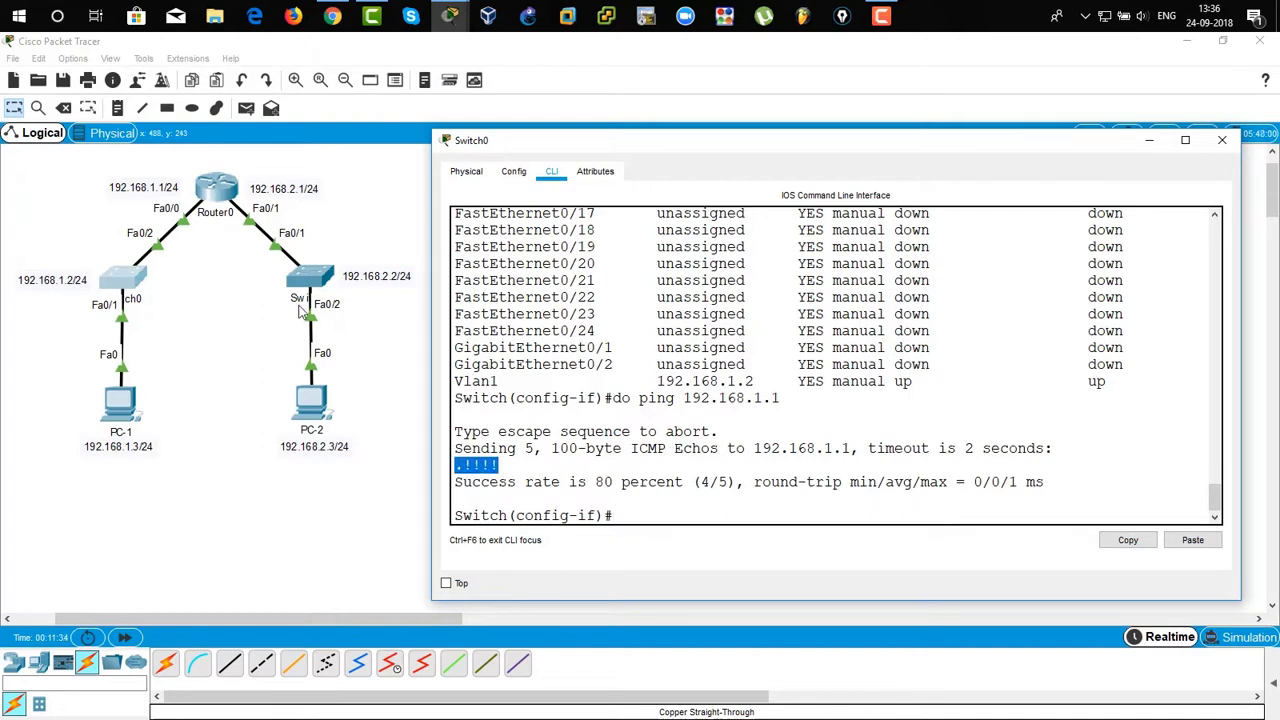
{"action": "left_click", "coordinate": [580, 440]}
- Ping PC-1 at 192.168.1.3 from Switch0
{"action": "type", "text": "do ping "}
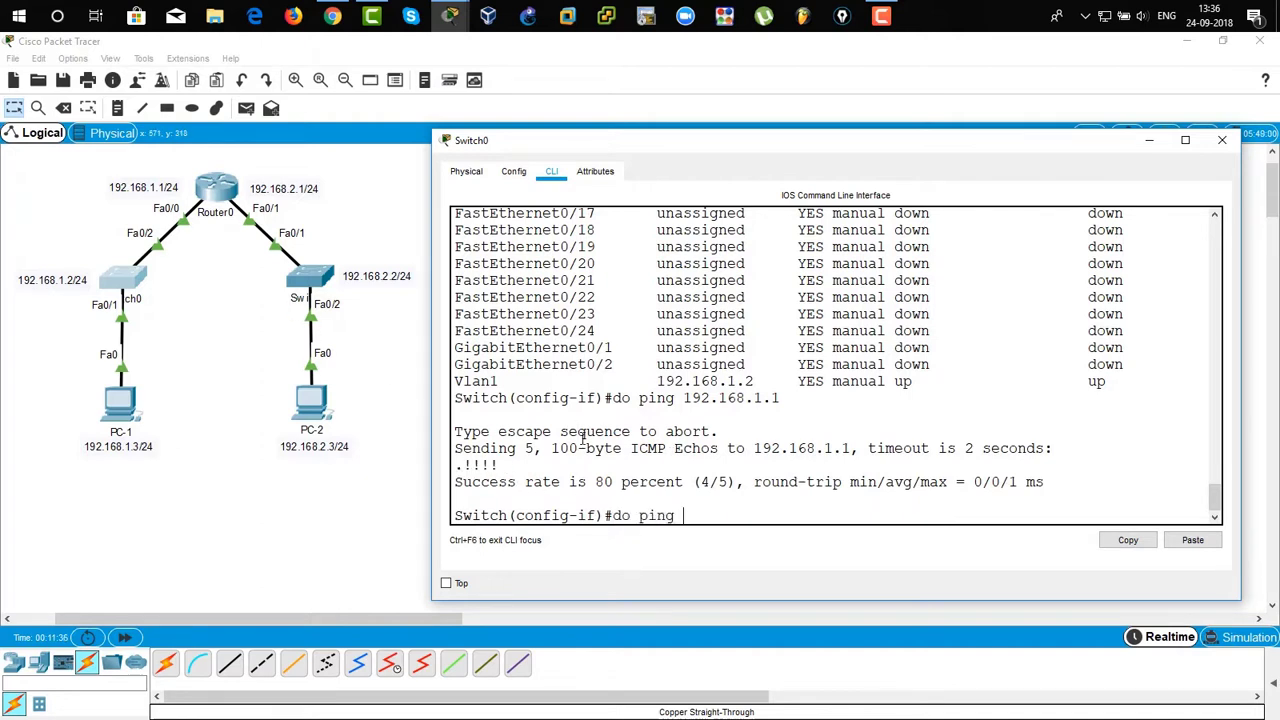
{"action": "type", "text": "192.168.1.3"}
{"action": "left_click_drag", "start_coordinate": [616, 515], "coordinate": [782, 515]}
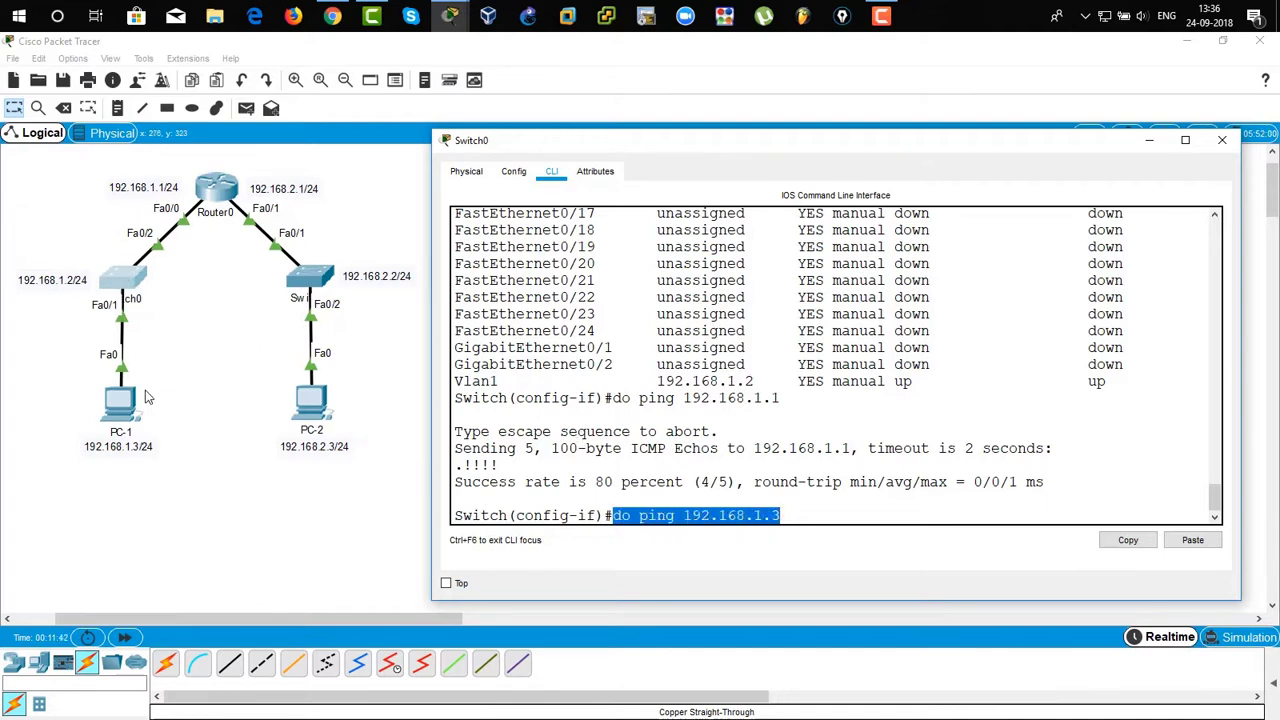
{"action": "left_click", "coordinate": [686, 314]}
{"action": "key", "text": "Return"}
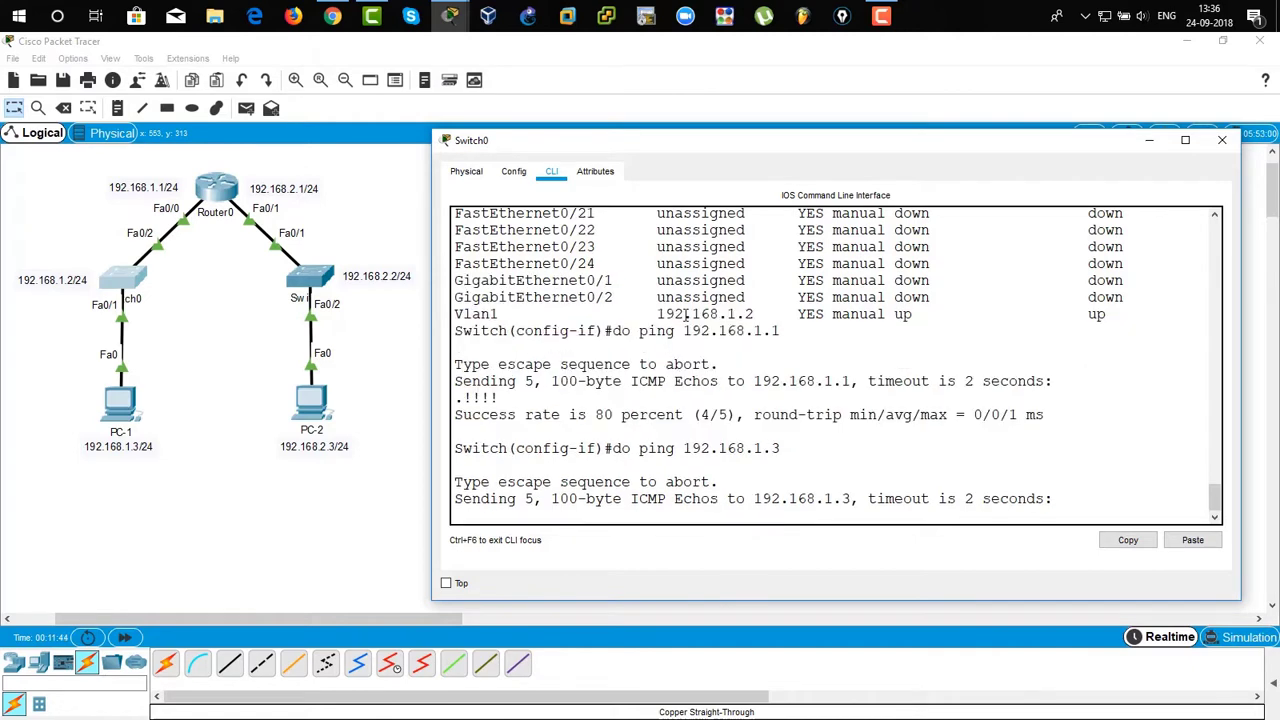
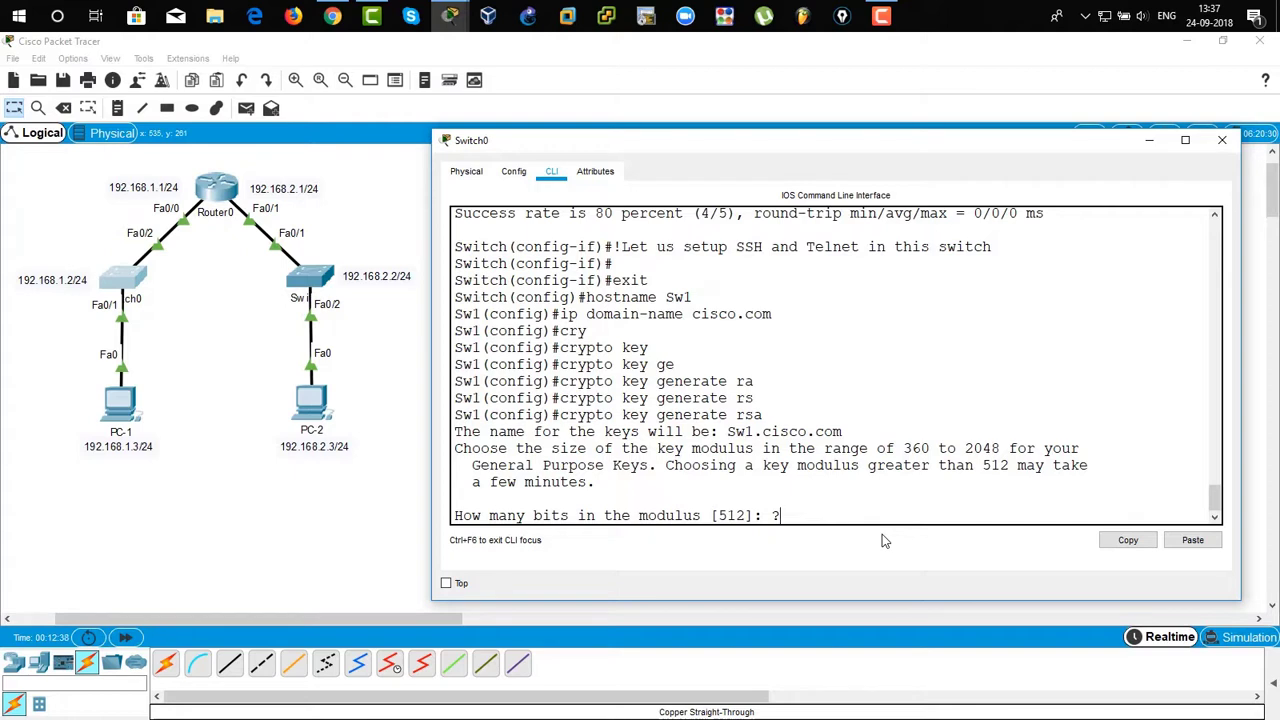
- Generate 1024-bit RSA keys, within the allowed modulus range of 360–2048
{"action": "left_click_drag", "start_coordinate": [768, 465], "coordinate": [788, 465]}
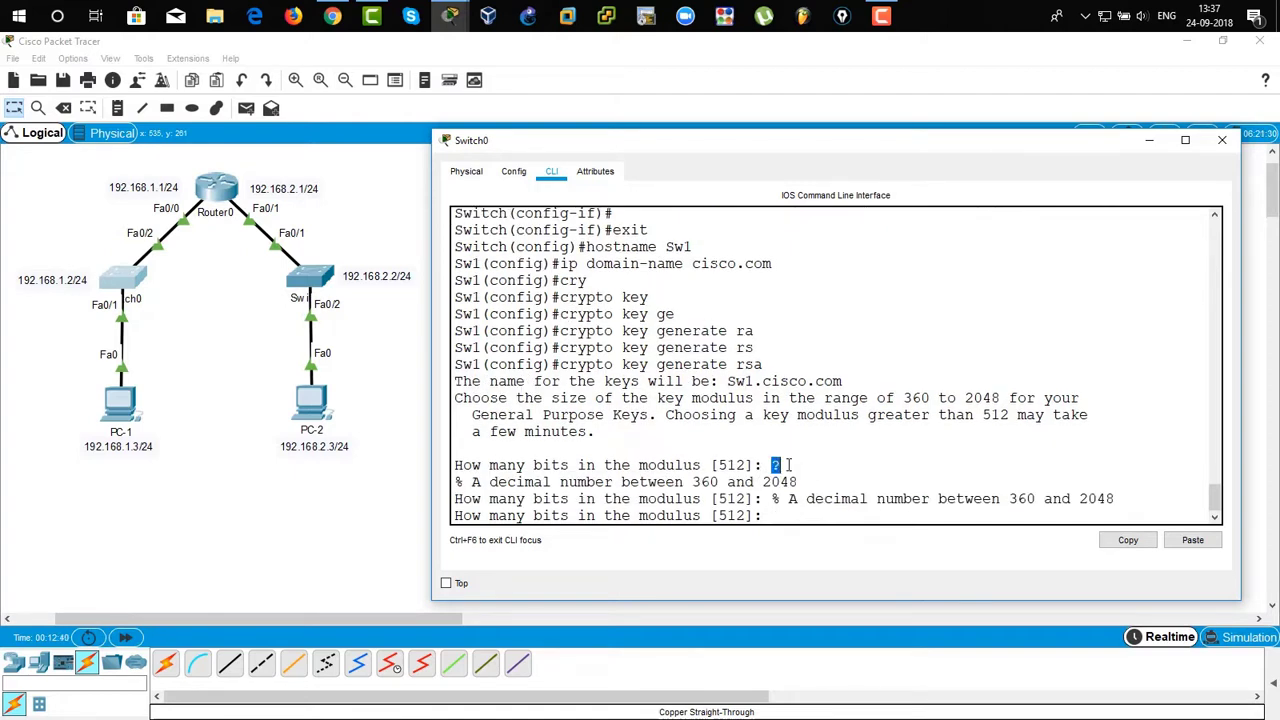
{"action": "left_click_drag", "start_coordinate": [692, 482], "coordinate": [800, 482]}
{"action": "left_click", "coordinate": [828, 508]}
{"action": "type", "text": "1024"}
{"action": "key", "text": "Return"}
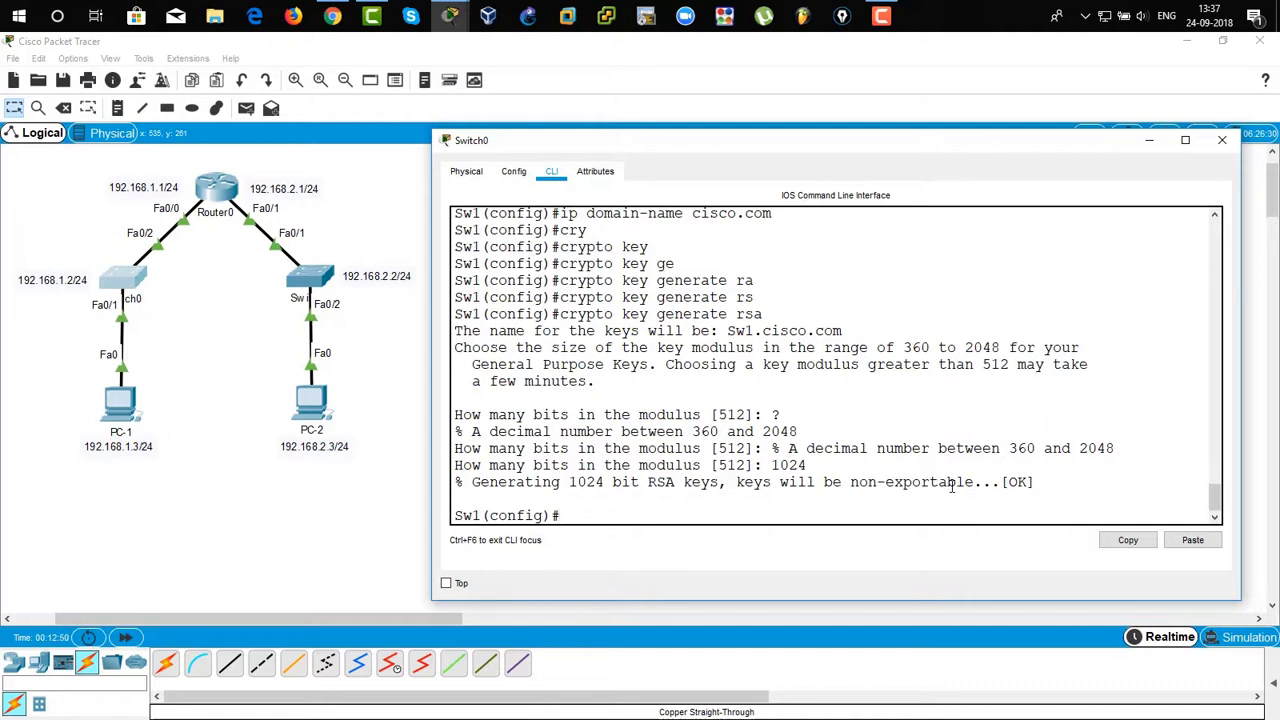
- Create a local user account with privilege level 15 and a password
{"action": "type", "text": "username"}
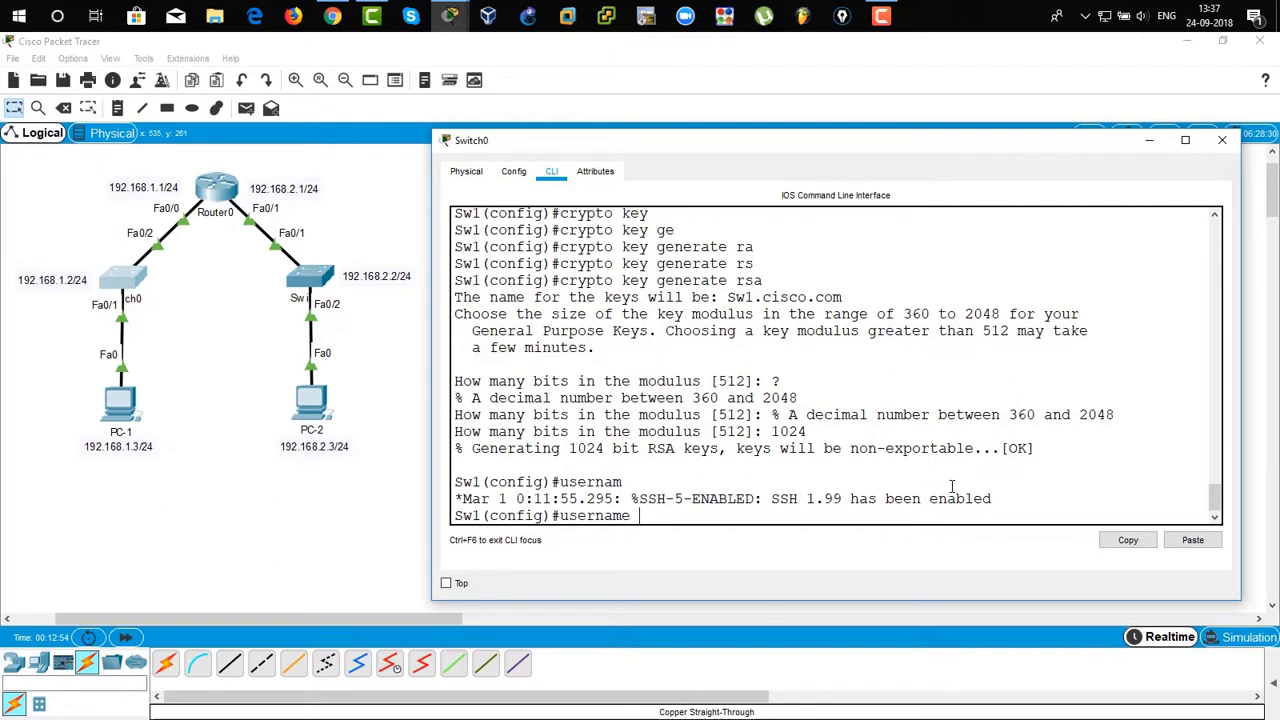
{"action": "type", "text": " user1 pas"}
{"action": "key", "text": "Tab"}
{"action": "key", "text": "BackSpace"}
{"action": "key", "text": "BackSpace"}
{"action": "key", "text": "BackSpace"}
{"action": "key", "text": "BackSpace"}
{"action": "key", "text": "BackSpace"}
{"action": "key", "text": "BackSpace"}
{"action": "key", "text": "BackSpace"}
{"action": "type", "text": "pri"}
{"action": "key", "text": "Tab"}
{"action": "type", "text": "15 "}
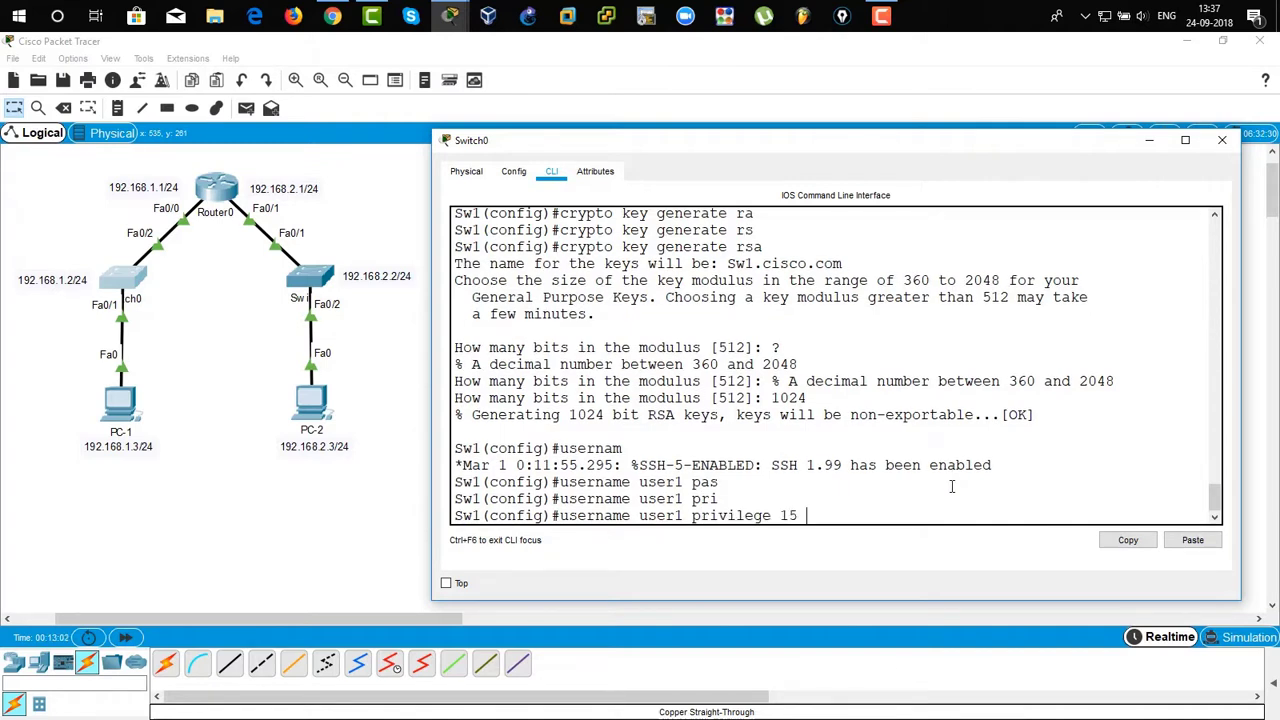
{"action": "type", "text": "pa"}
{"action": "key", "text": "Tab"}
{"action": "type", "text": "user1"}
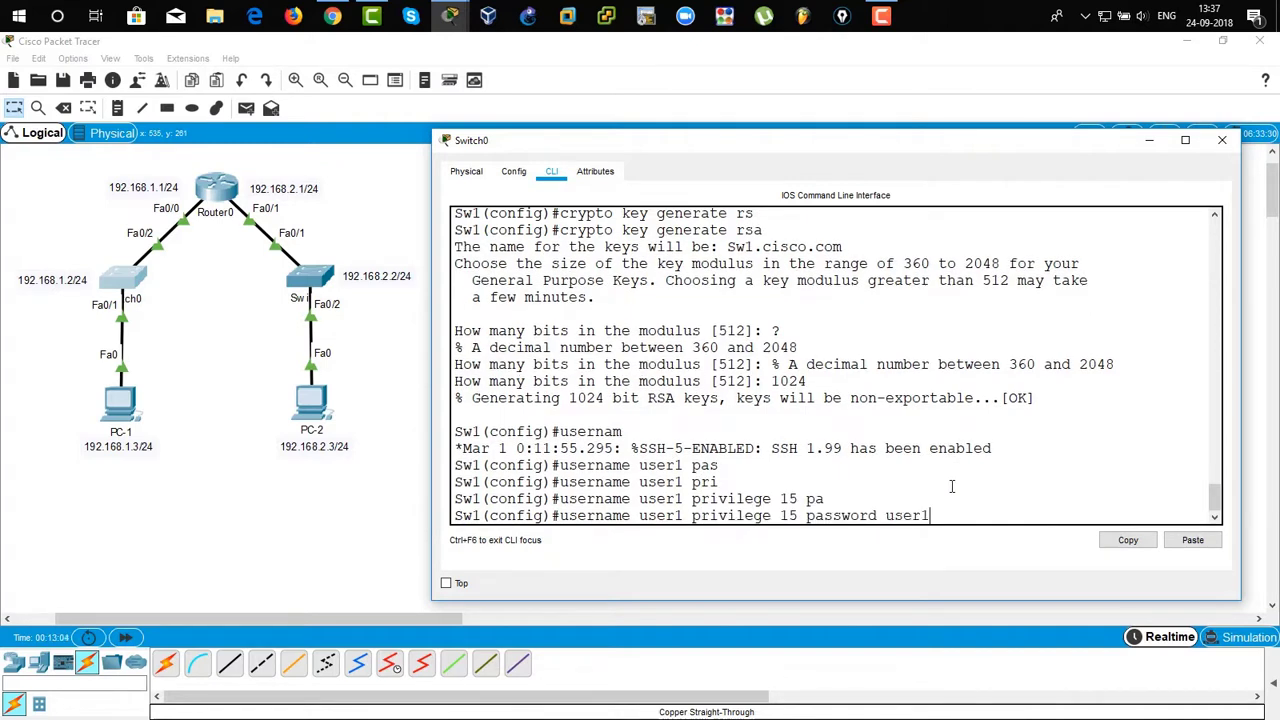
{"action": "key", "text": "Return"}
- Set VTY lines 0–4 to login local and list the transport input options
{"action": "type", "text": "lin"}
{"action": "key", "text": "Tab"}
{"action": "type", "text": "v"}
{"action": "key", "text": "Tab"}
{"action": "type", "text": "0 4"}
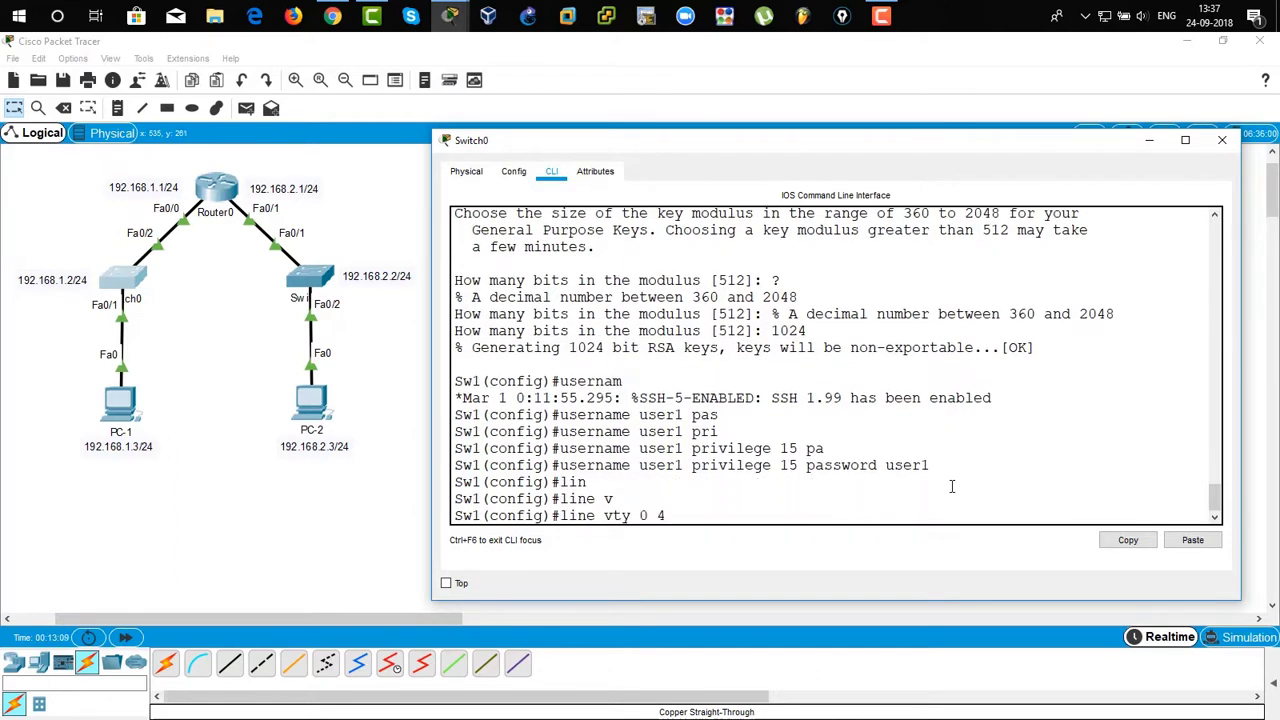
{"action": "key", "text": "Return"}
{"action": "type", "text": "lo"}
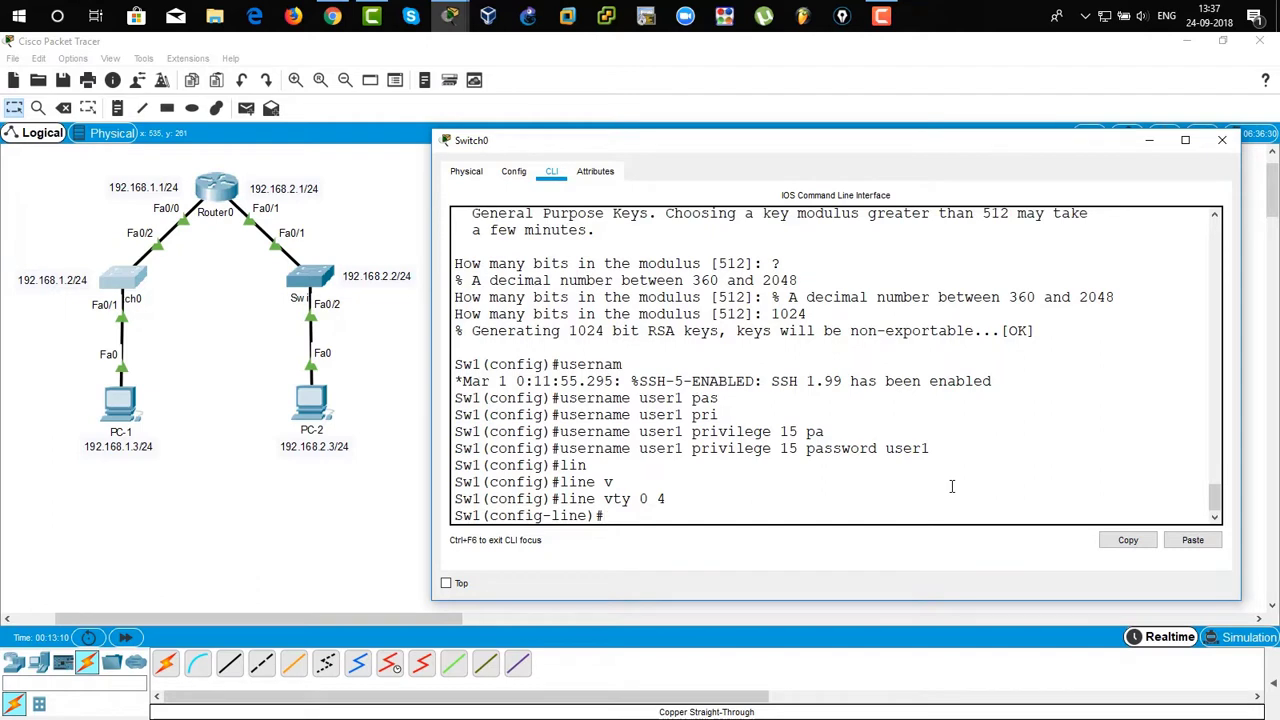
{"action": "type", "text": "gin local"}
{"action": "key", "text": "Return"}
{"action": "type", "text": "tra"}
{"action": "key", "text": "Tab"}
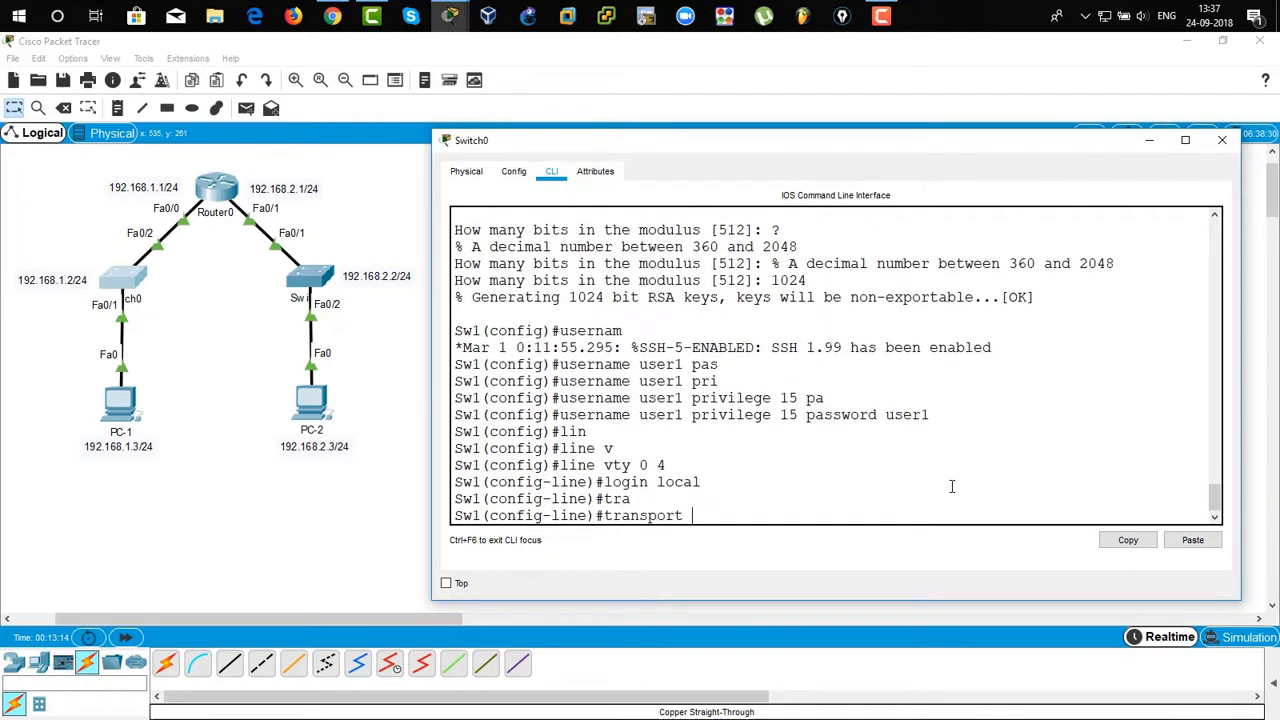
{"action": "type", "text": "in"}
{"action": "key", "text": "Tab"}
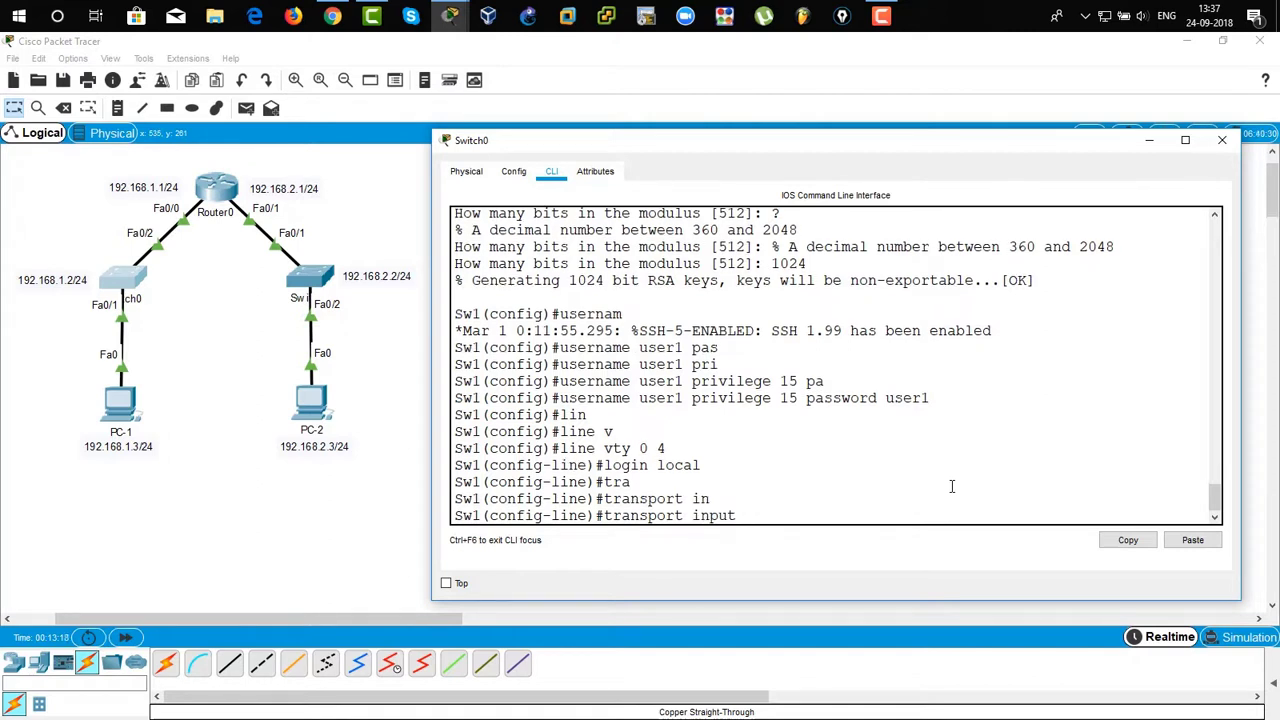
{"action": "type", "text": "?"}
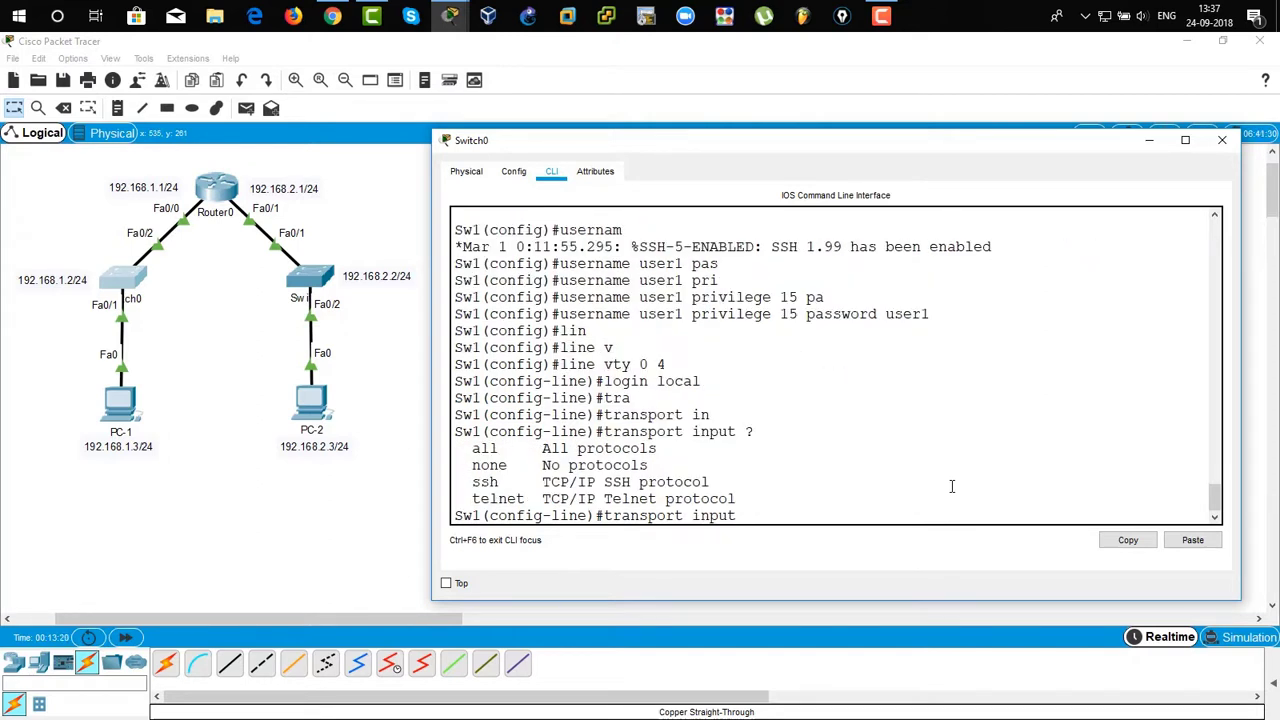
- Allow all remote-access protocols, SSH and Telnet, with transport input all on the VTY lines
{"action": "left_click_drag", "start_coordinate": [466, 482], "coordinate": [534, 498]}
{"action": "left_click_drag", "start_coordinate": [474, 445], "coordinate": [534, 448]}
{"action": "left_click", "coordinate": [776, 435]}
{"action": "key", "text": "Return"}
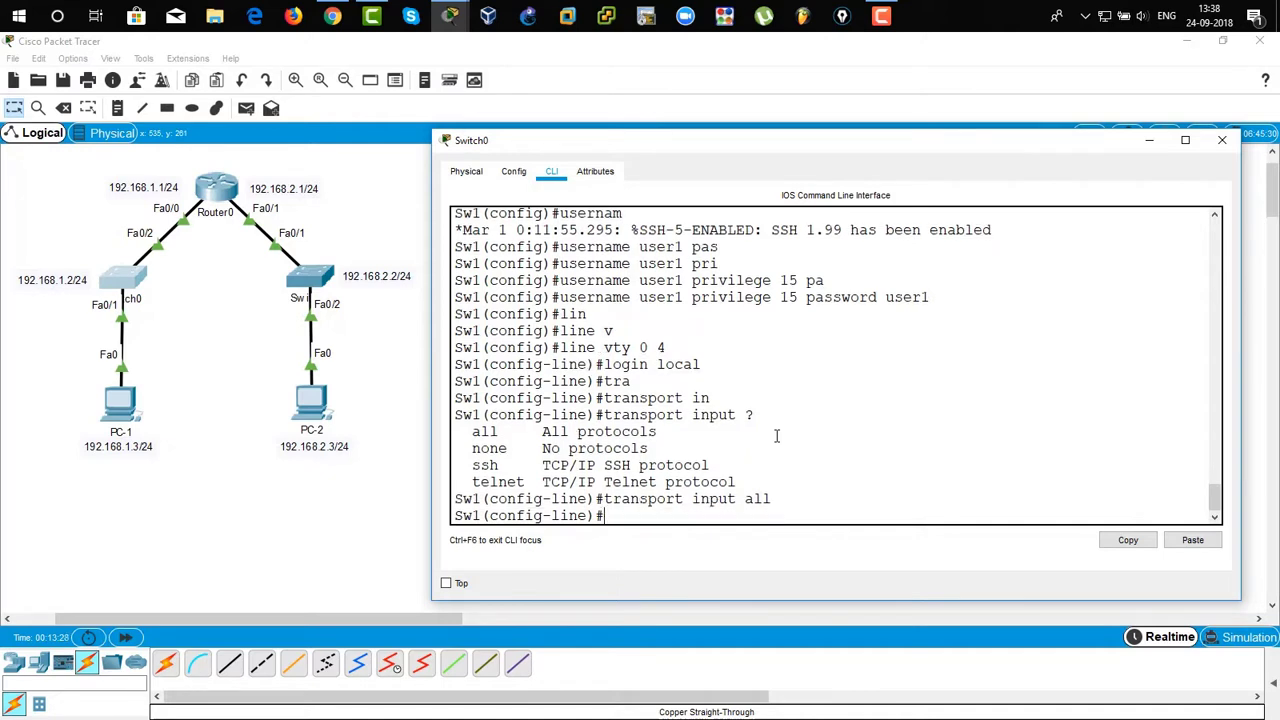
- Run do show history to list the commands entered on Sw1
{"action": "type", "text": "do show ip in"}
{"action": "key", "text": "BackSpace"}
{"action": "key", "text": "BackSpace"}
{"action": "type", "text": "his"}
{"action": "key", "text": "BackSpace"}
{"action": "key", "text": "BackSpace"}
{"action": "key", "text": "BackSpace"}
{"action": "key", "text": "BackSpace"}
{"action": "key", "text": "BackSpace"}
{"action": "key", "text": "BackSpace"}
{"action": "type", "text": "hist"}
{"action": "key", "text": "Return"}
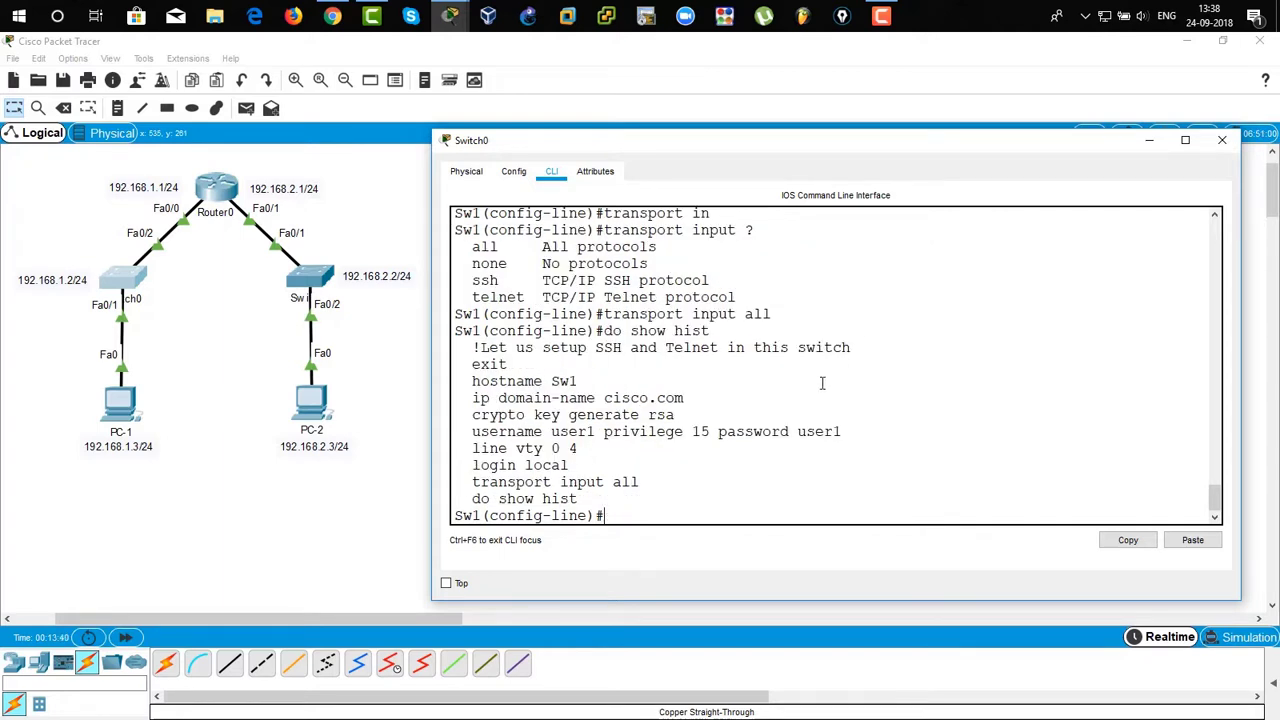
- Review the history: hostname, domain-name, crypto key, username, line vty, login local, transport input all
{"action": "left_click_drag", "start_coordinate": [481, 348], "coordinate": [710, 331]}
{"action": "left_click_drag", "start_coordinate": [490, 364], "coordinate": [578, 382]}
{"action": "left_click_drag", "start_coordinate": [473, 397], "coordinate": [686, 398]}
{"action": "left_click_drag", "start_coordinate": [489, 415], "coordinate": [676, 415]}
{"action": "left_click_drag", "start_coordinate": [498, 432], "coordinate": [584, 449]}
{"action": "left_click_drag", "start_coordinate": [472, 465], "coordinate": [580, 465]}
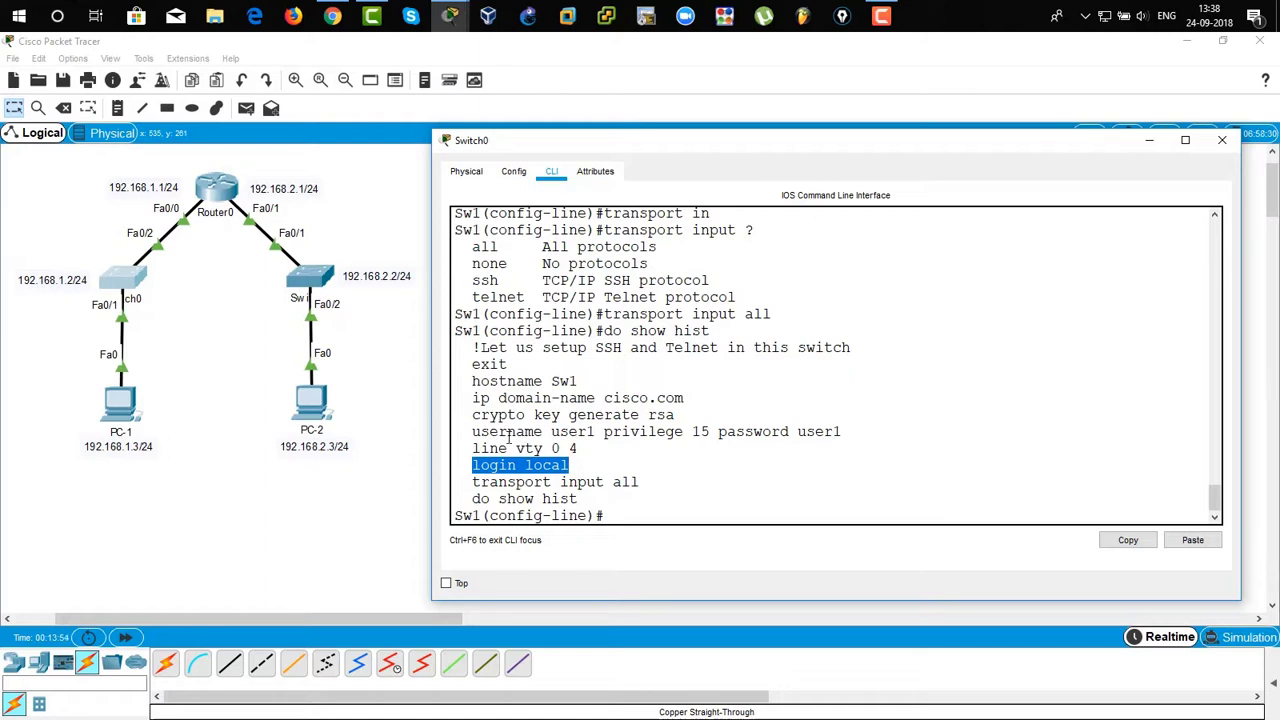
{"action": "left_click_drag", "start_coordinate": [517, 431], "coordinate": [792, 431]}
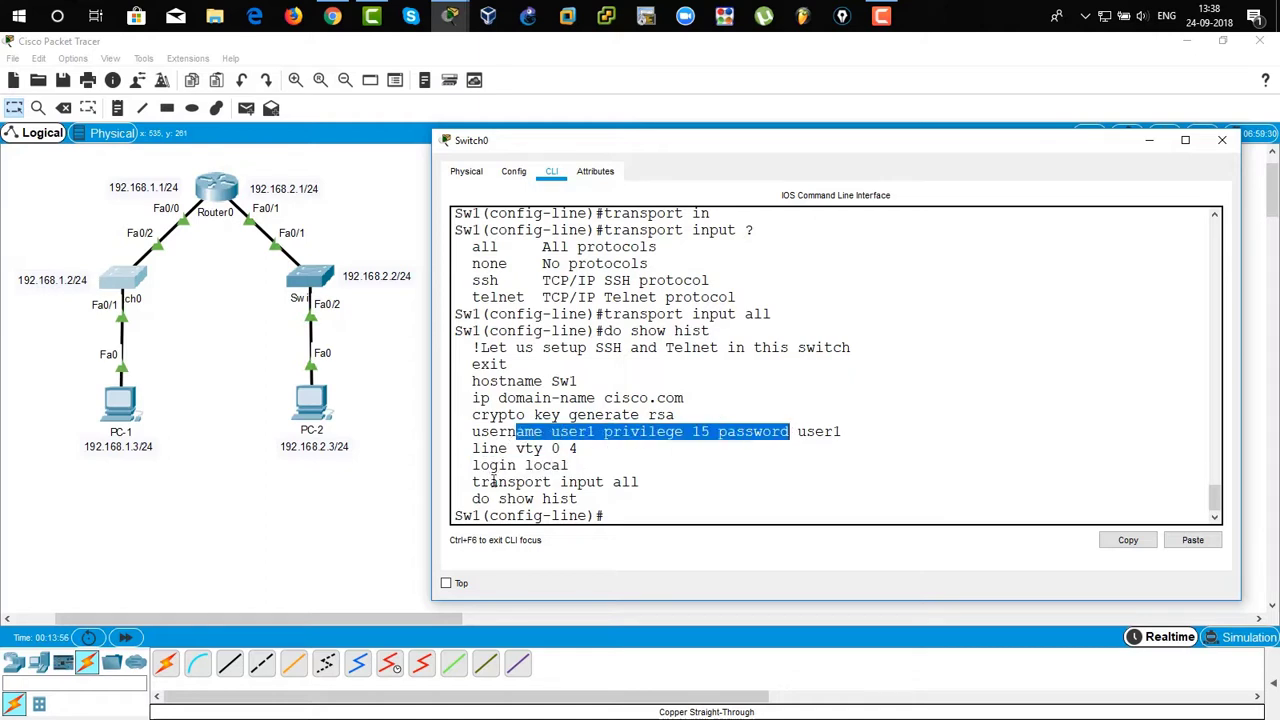
{"action": "left_click_drag", "start_coordinate": [472, 482], "coordinate": [650, 482]}
{"action": "left_click", "coordinate": [600, 498]}
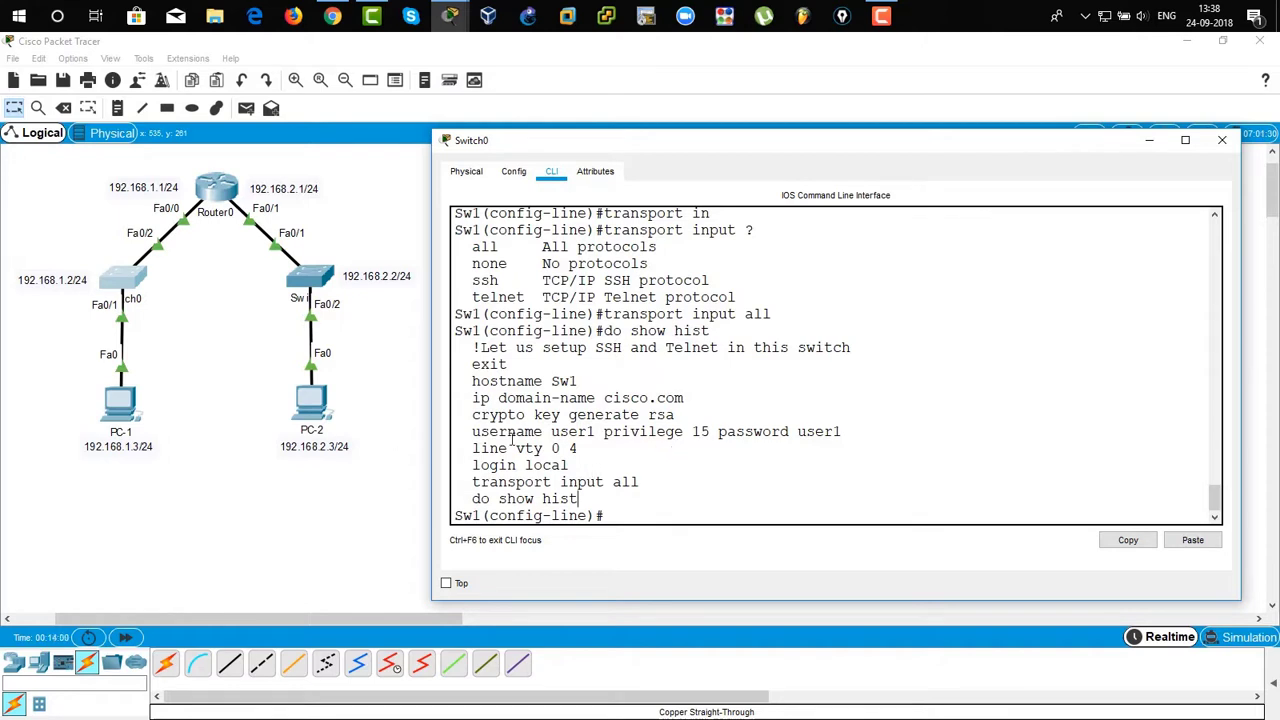
- From PC-1's command prompt, ping the router at 192.168.1.1
{"action": "left_click", "coordinate": [123, 405]}
{"action": "left_click_drag", "start_coordinate": [712, 125], "coordinate": [719, 127]}
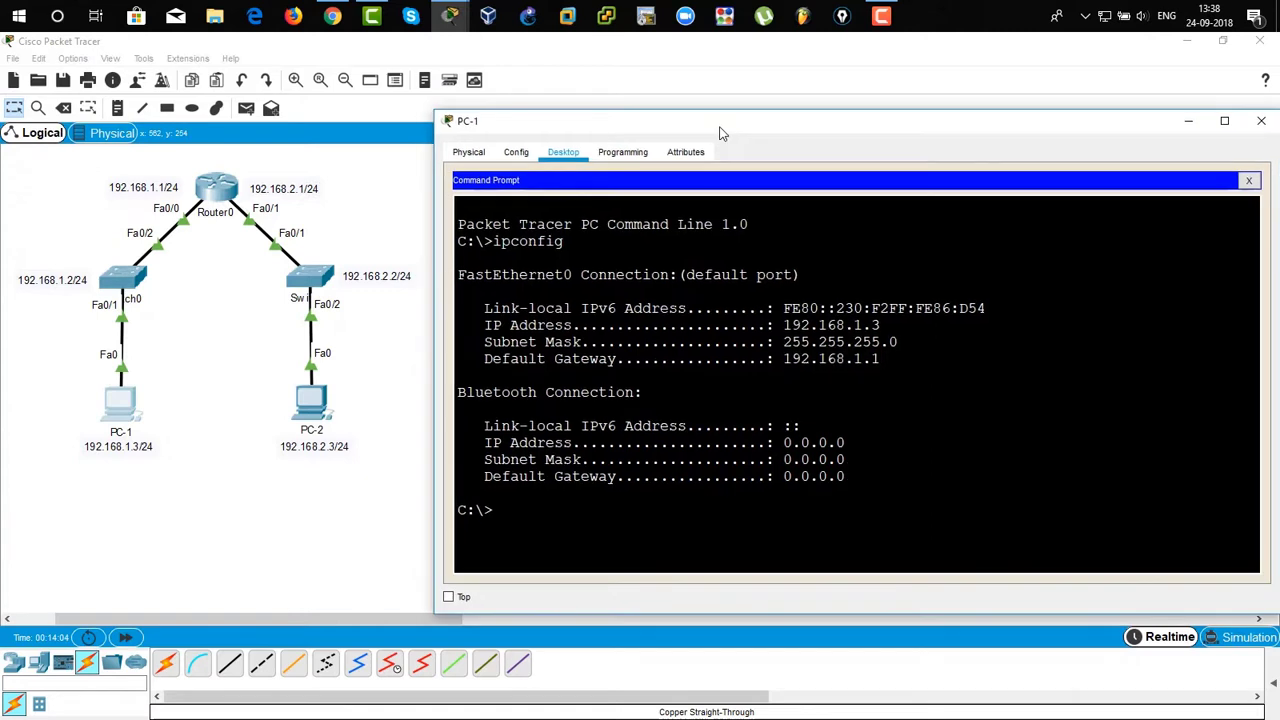
{"action": "type", "text": "ping 192.1"}
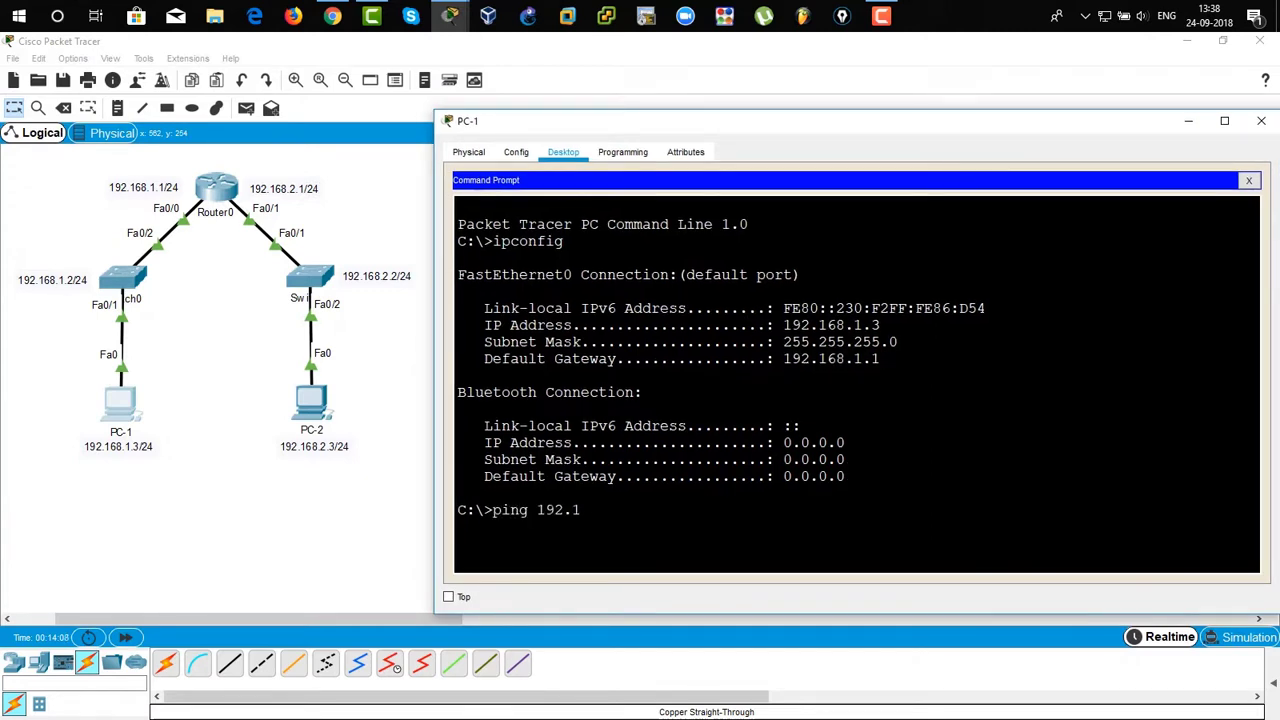
{"action": "type", "text": "68.1.1"}
{"action": "key", "text": "shift+Left"}
{"action": "key", "text": "shift+Left"}
{"action": "key", "text": "shift+Left"}
{"action": "key", "text": "shift+Left"}
{"action": "key", "text": "shift+Left"}
{"action": "key", "text": "shift+Left"}
{"action": "key", "text": "shift+Left"}
{"action": "key", "text": "shift+Left"}
{"action": "key", "text": "shift+Left"}
{"action": "key", "text": "shift+Left"}
{"action": "key", "text": "shift+Left"}
{"action": "key", "text": "shift+Left"}
{"action": "key", "text": "shift+Left"}
{"action": "key", "text": "shift+Left"}
{"action": "key", "text": "shift+Left"}
{"action": "key", "text": "shift+Left"}
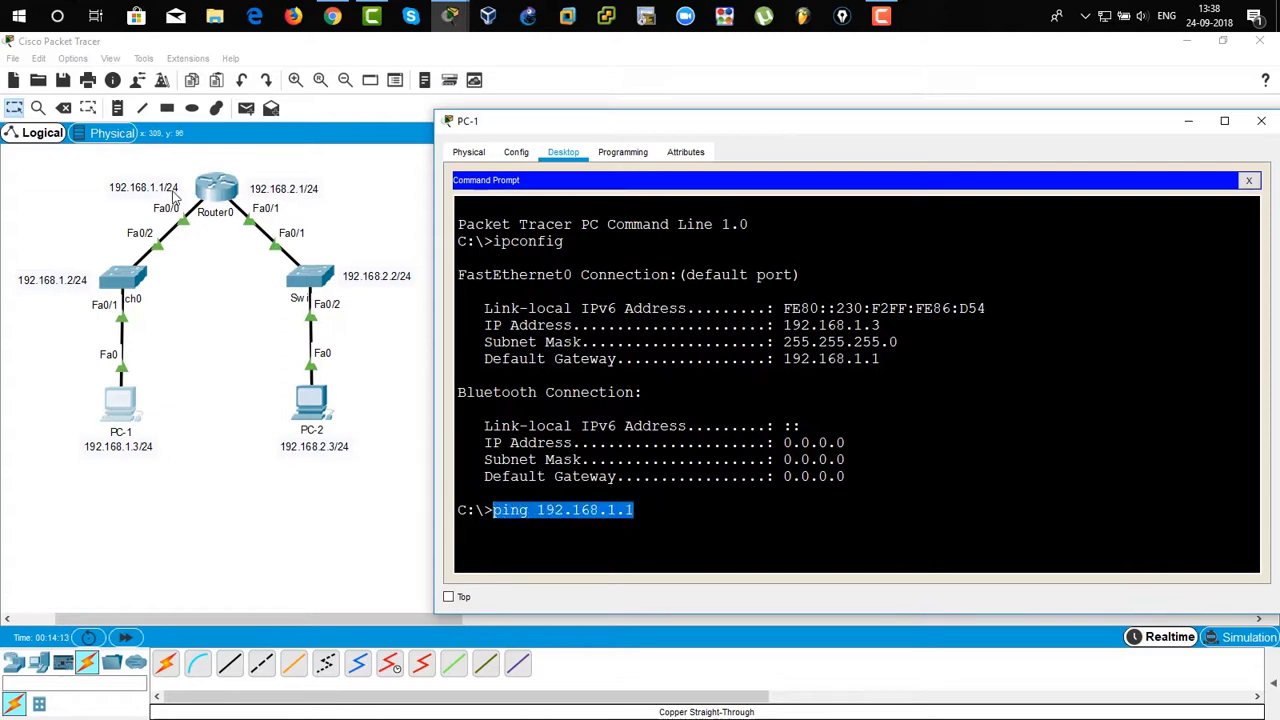
{"action": "key", "text": "Return"}
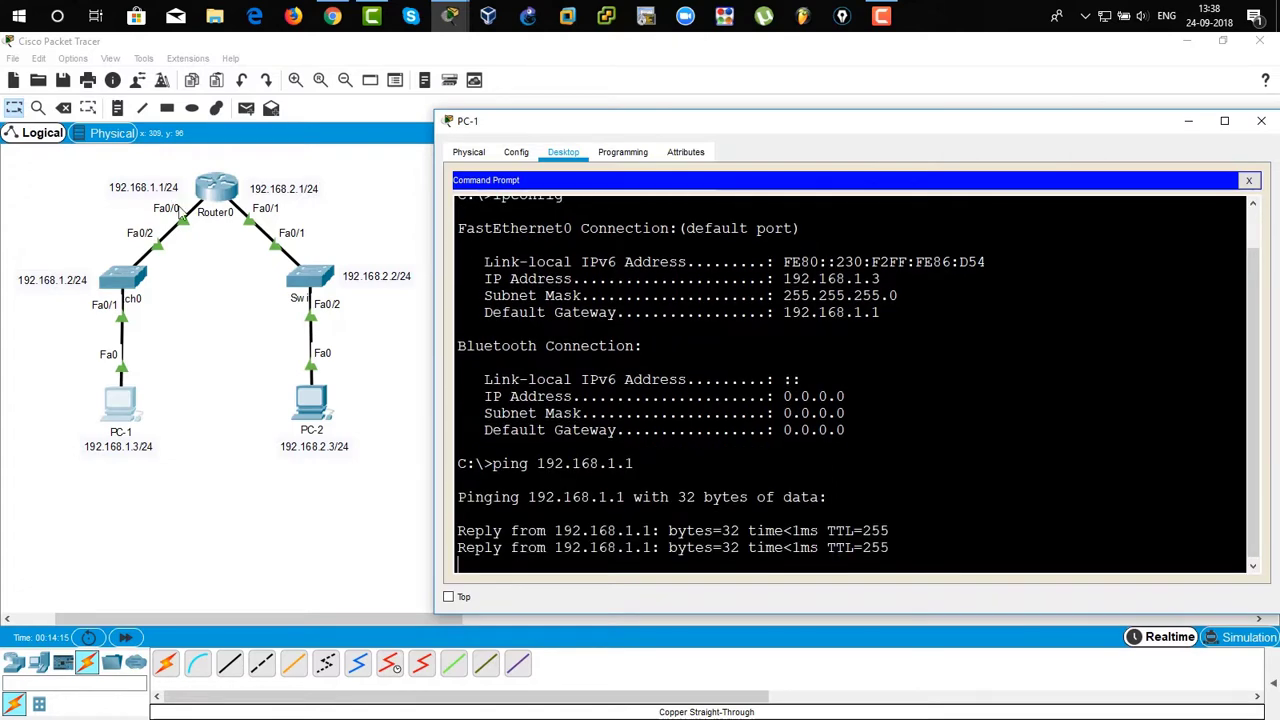
- Ping the switch at 192.168.1.2 and confirm replies with 0% loss
{"action": "type", "text": "ping 192.168.1.2"}
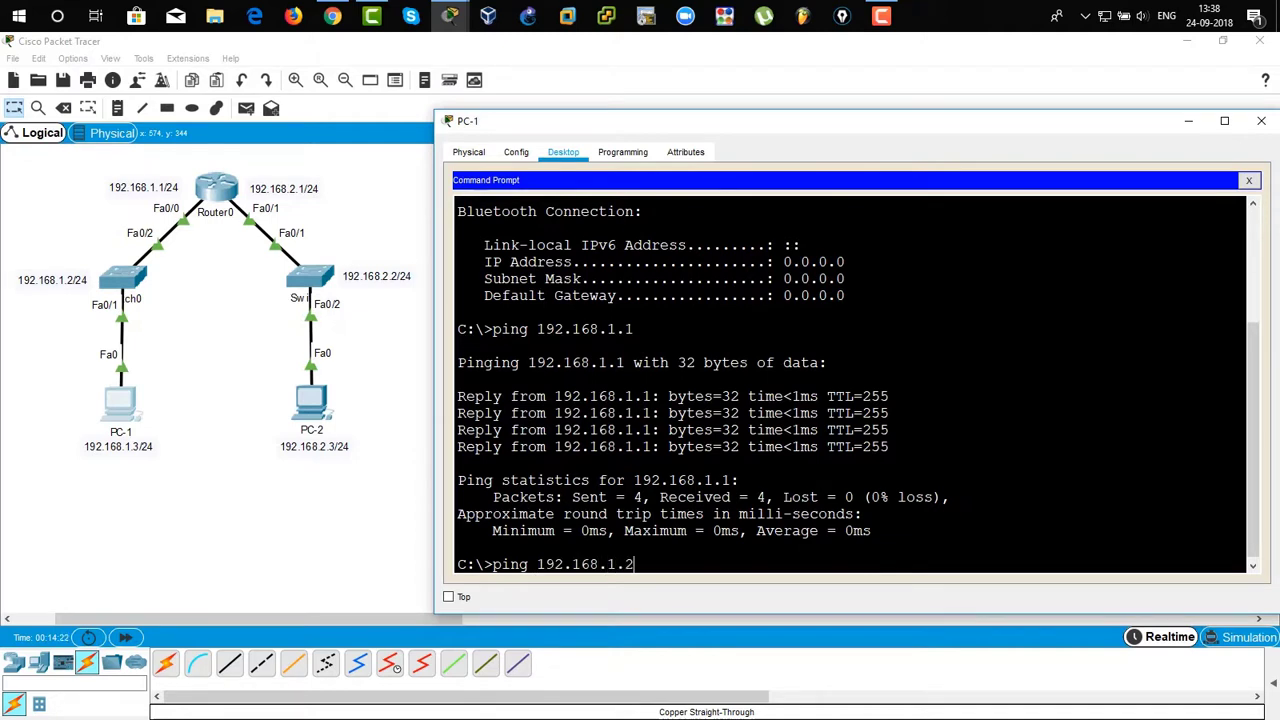
{"action": "key", "text": "shift+Home"}
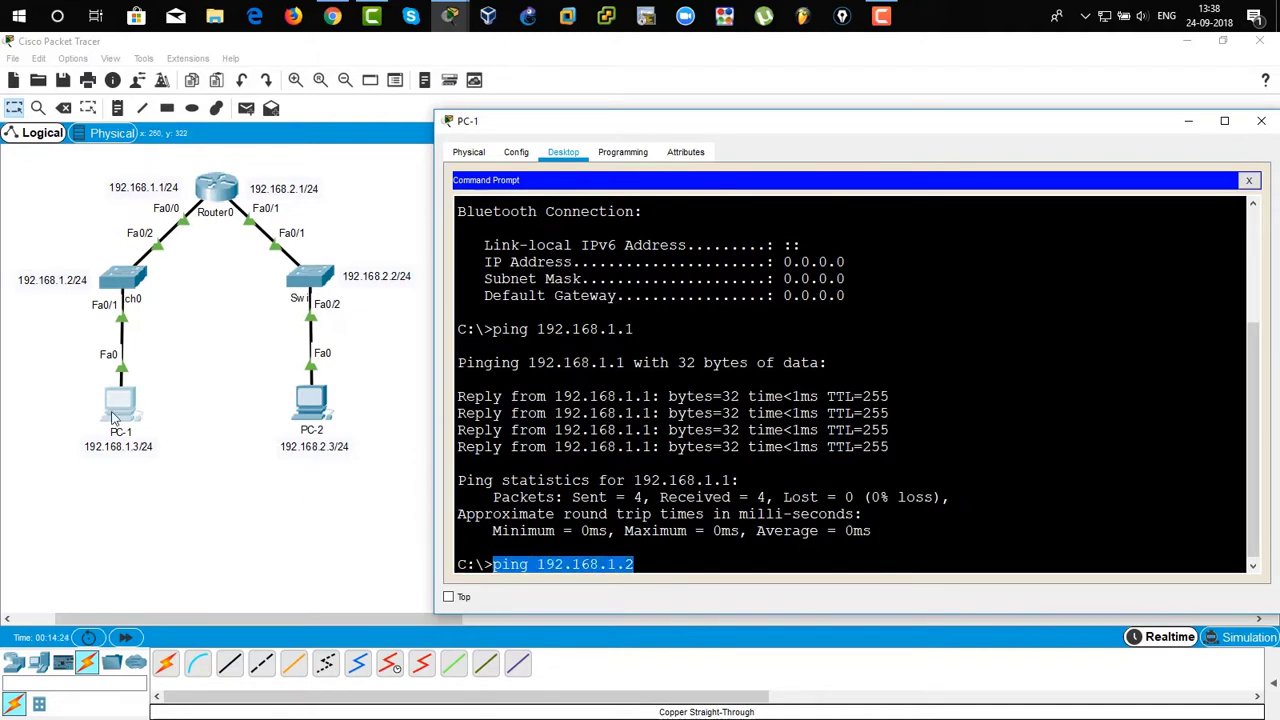
{"action": "key", "text": "End"}
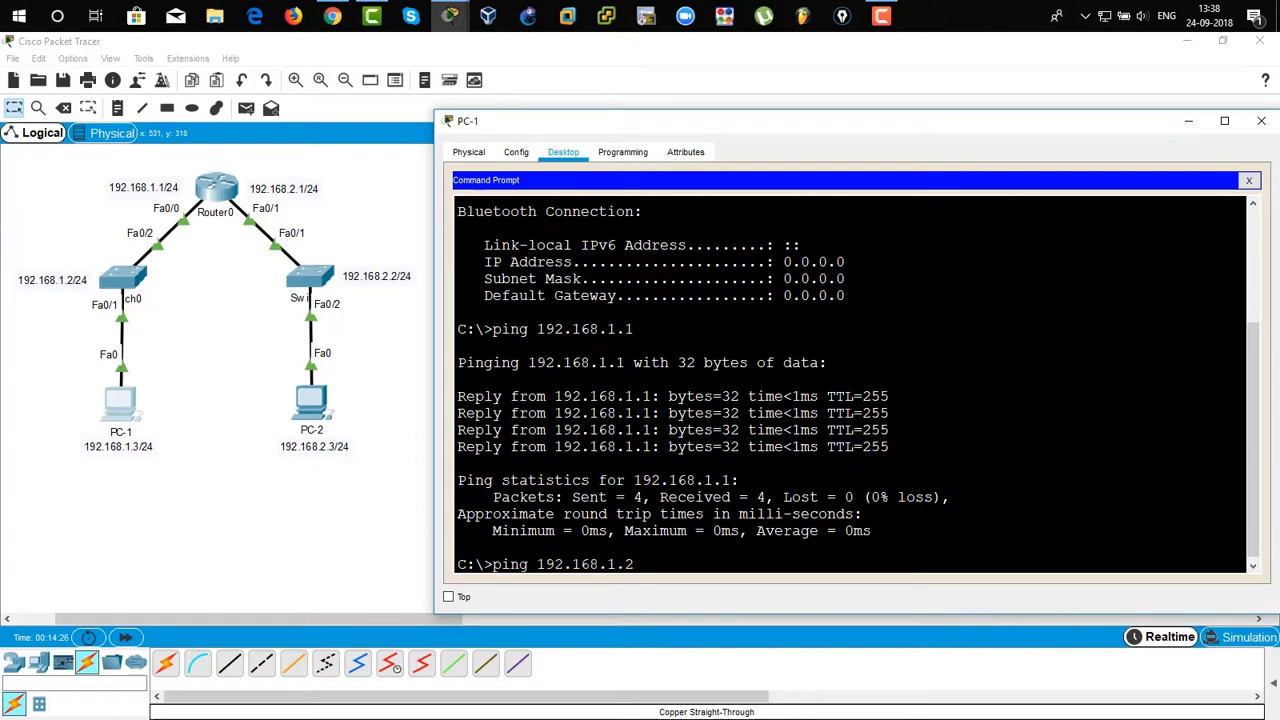
{"action": "key", "text": "Return"}
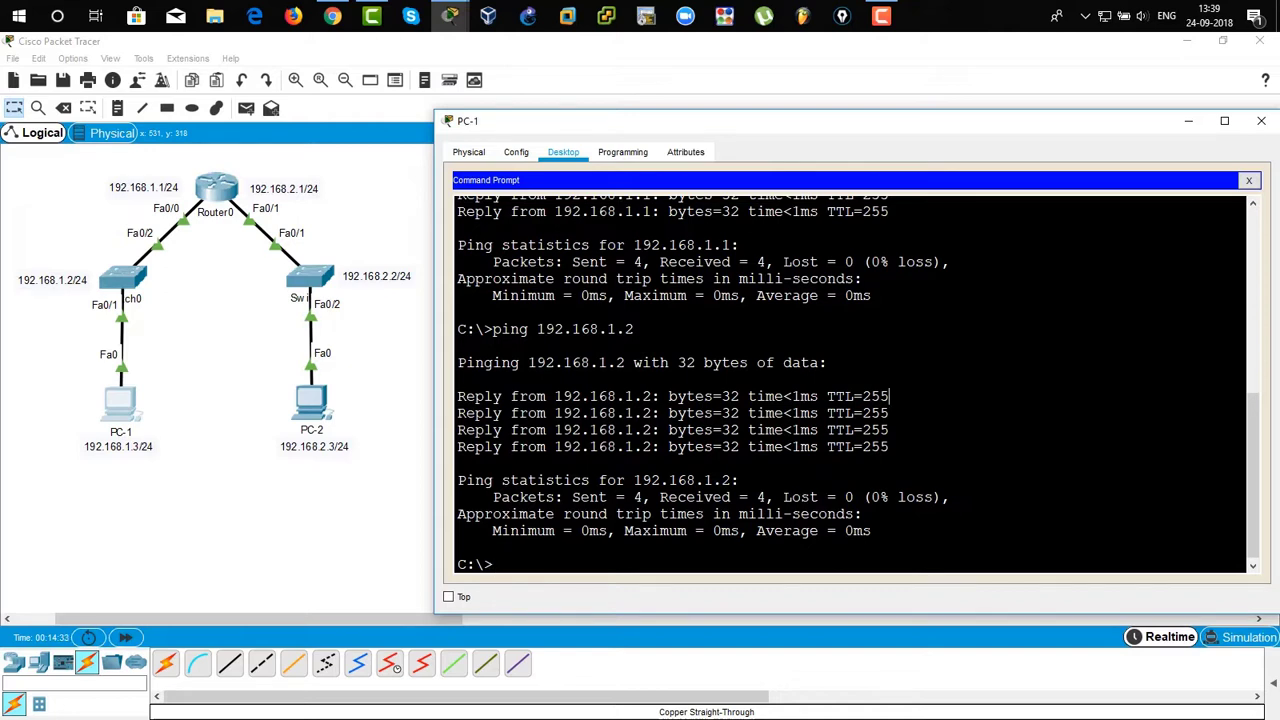
{"action": "key", "text": "Return"}
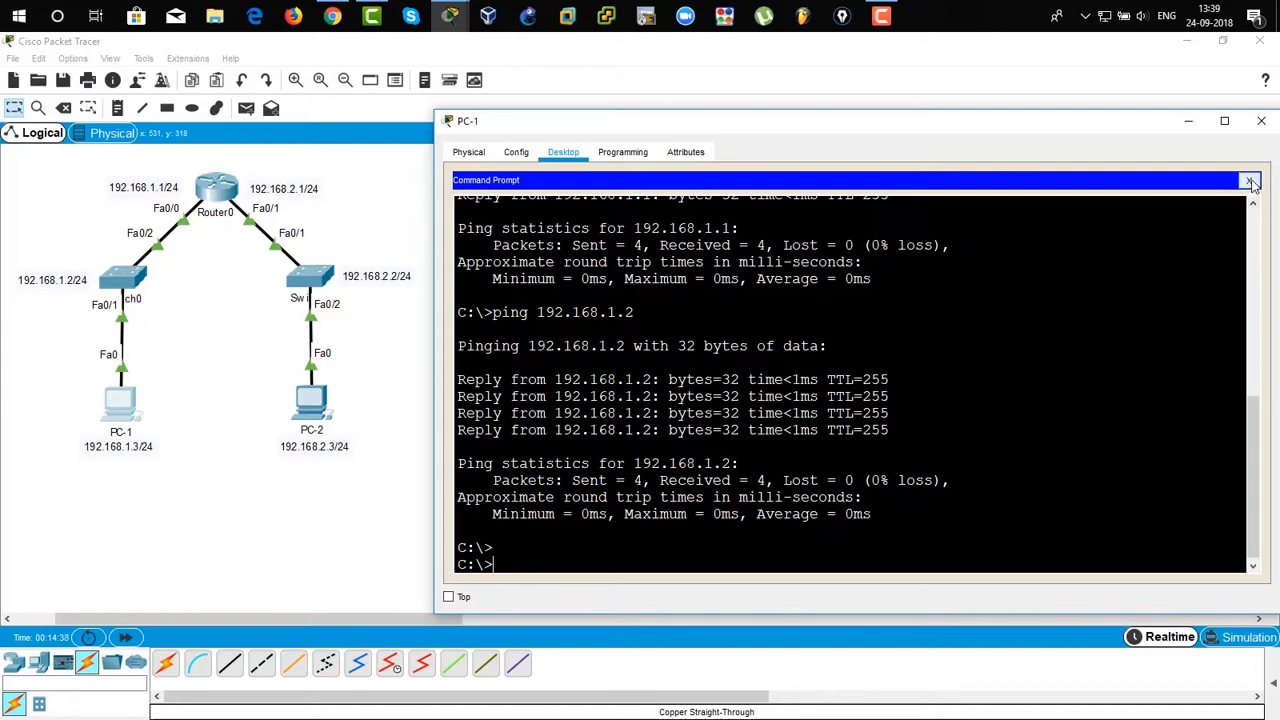
- Telnet from PC-1 to Sw1 at 192.168.1.2 and log in as the local user
{"action": "type", "text": "telnet 192.168"}
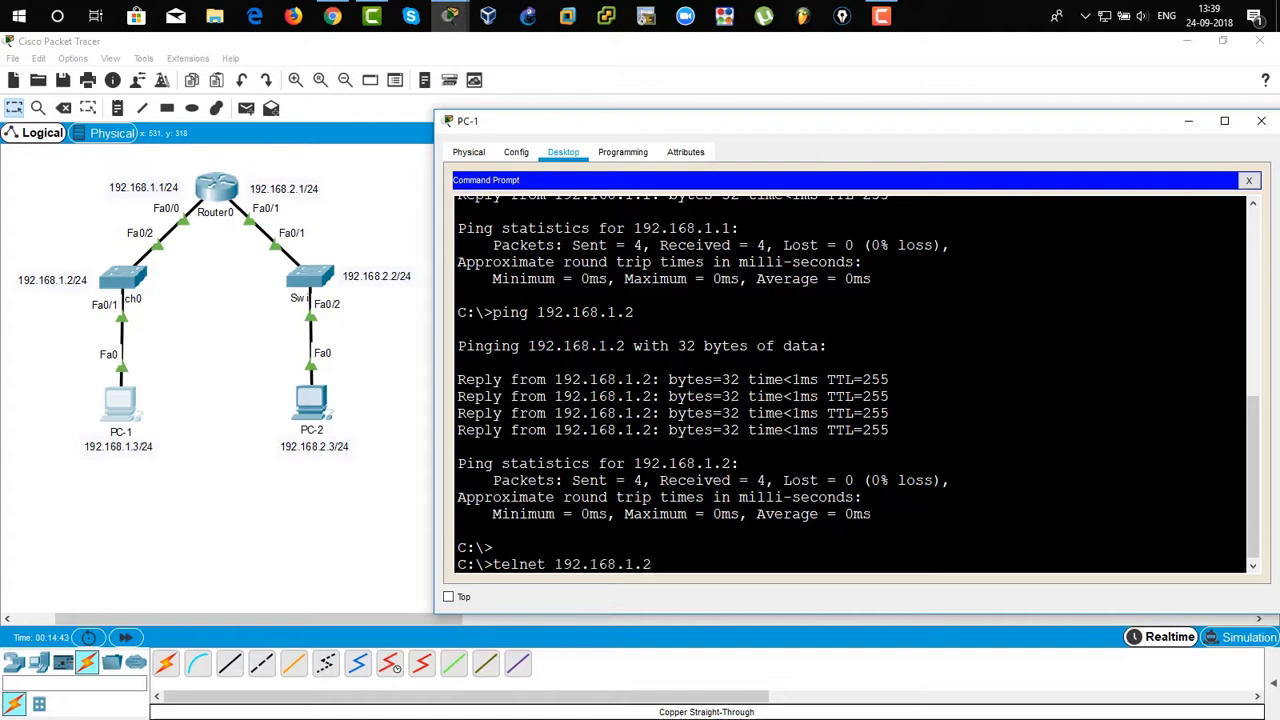
{"action": "type", "text": ".1.2"}
{"action": "key", "text": "Return"}
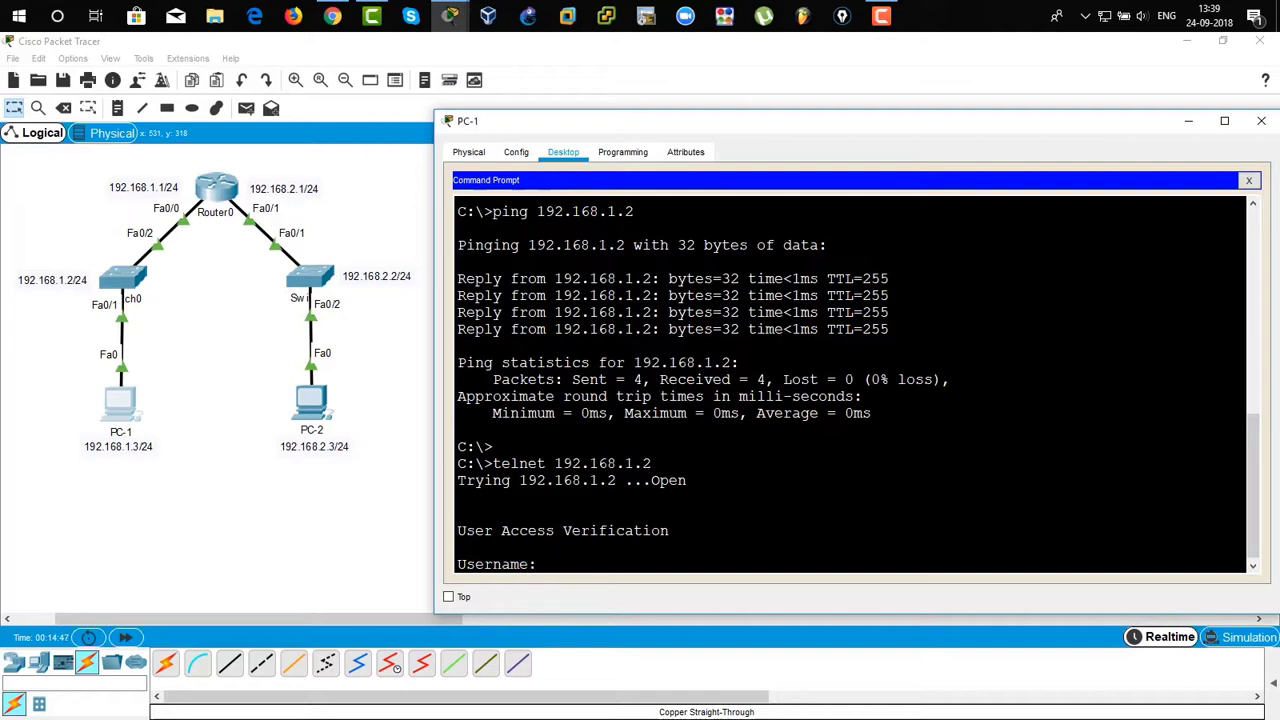
{"action": "type", "text": "user1"}
{"action": "key", "text": "Return"}
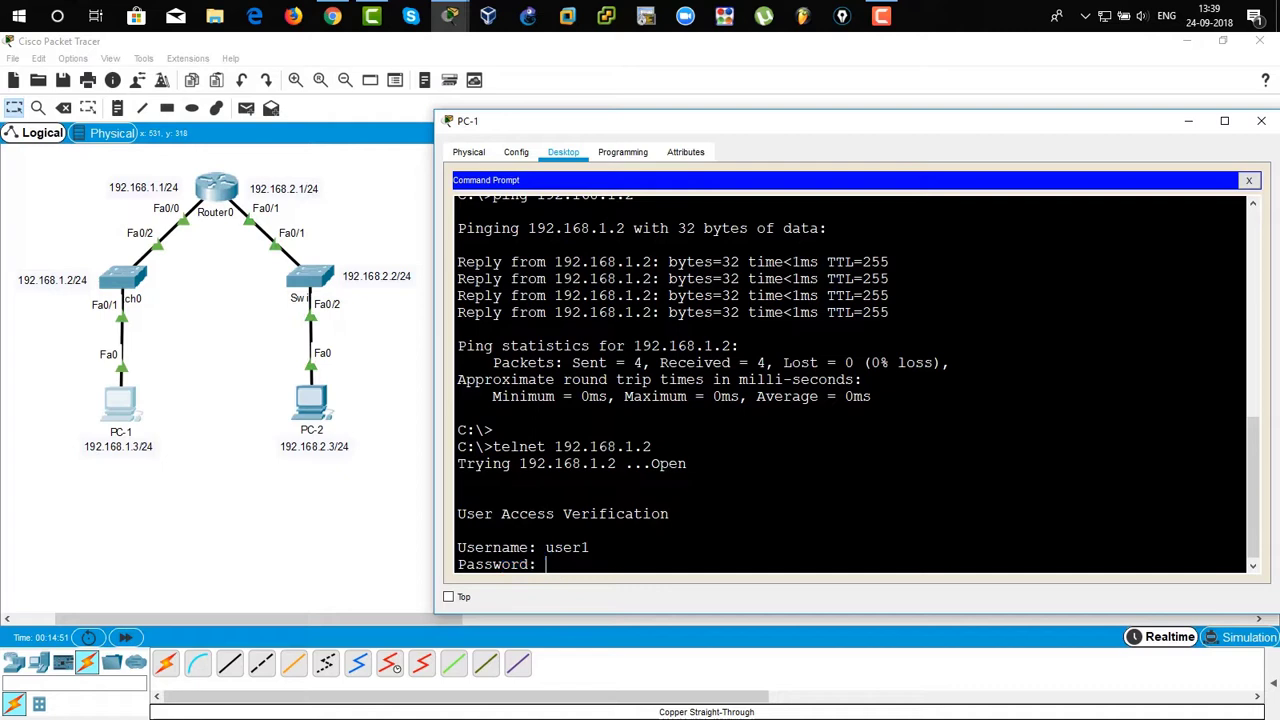
{"action": "key", "text": "Return"}
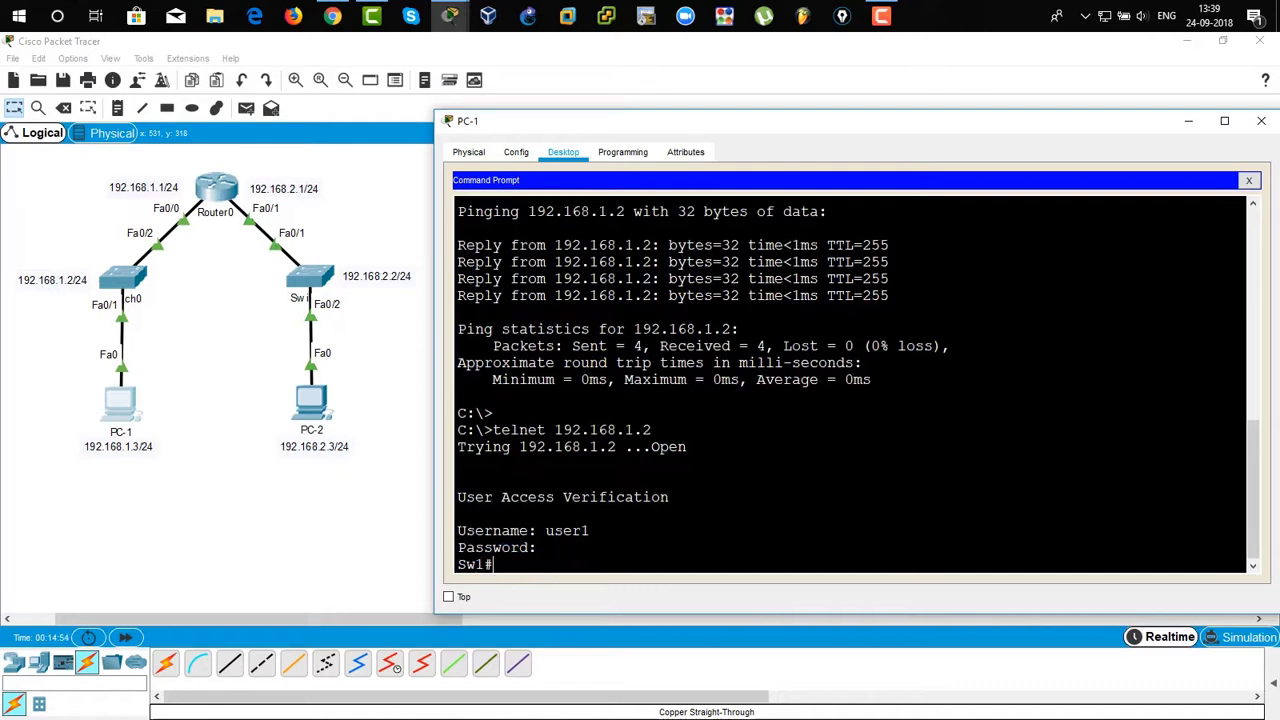
- Run show ip int br on Sw1 and confirm Vlan1 is up at 192.168.1.2
{"action": "left_click_drag", "start_coordinate": [457, 564], "coordinate": [493, 564]}
{"action": "type", "text": "show ip int br"}
{"action": "key", "text": "Return"}
{"action": "key", "text": "space"}
{"action": "left_click_drag", "start_coordinate": [468, 548], "coordinate": [1108, 548]}
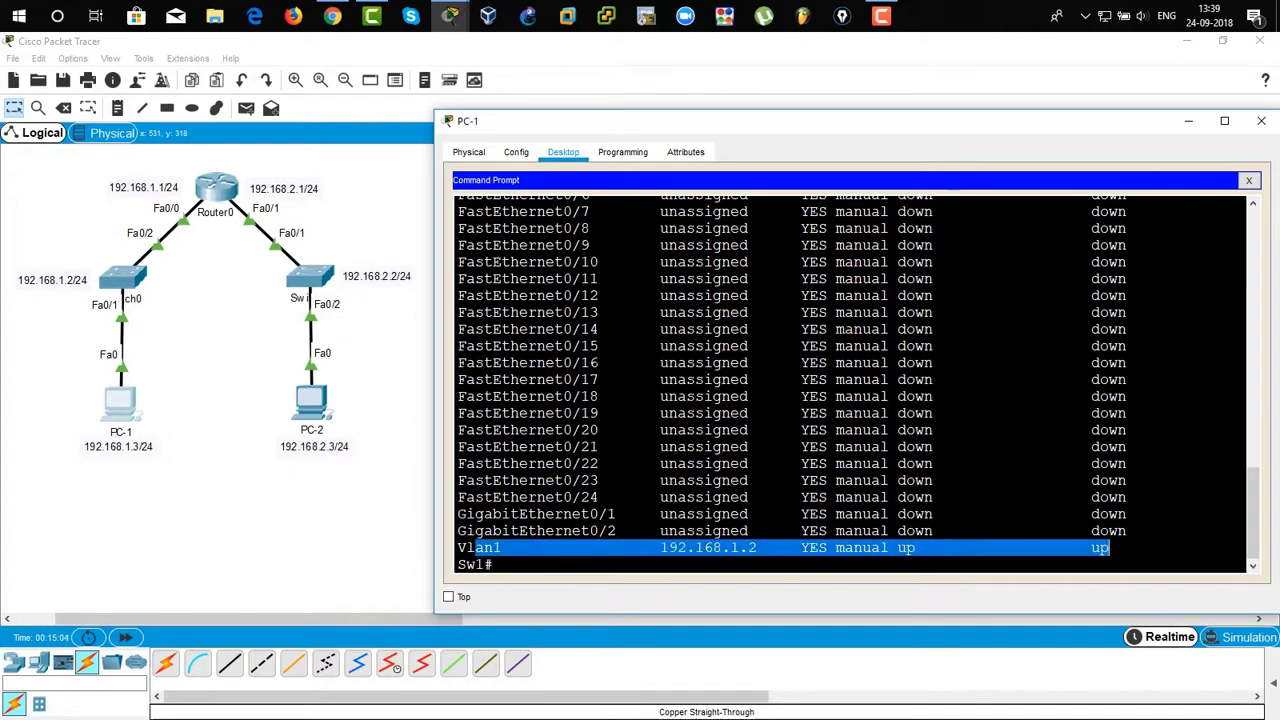
{"action": "key", "text": "ctrl+c"}
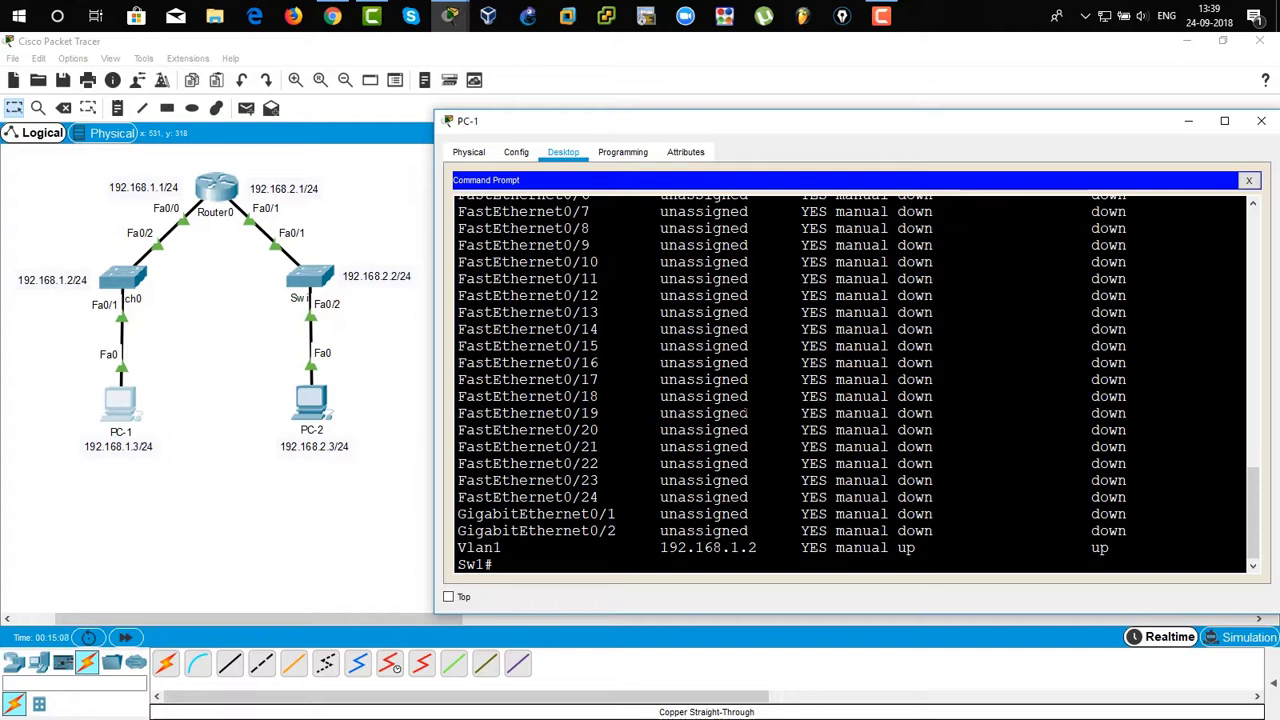
- End the telnet session, confirm PC-1's address 192.168.1.3 with ipconfig, and bring up PC-2
{"action": "type", "text": "exit"}
{"action": "key", "text": "Return"}
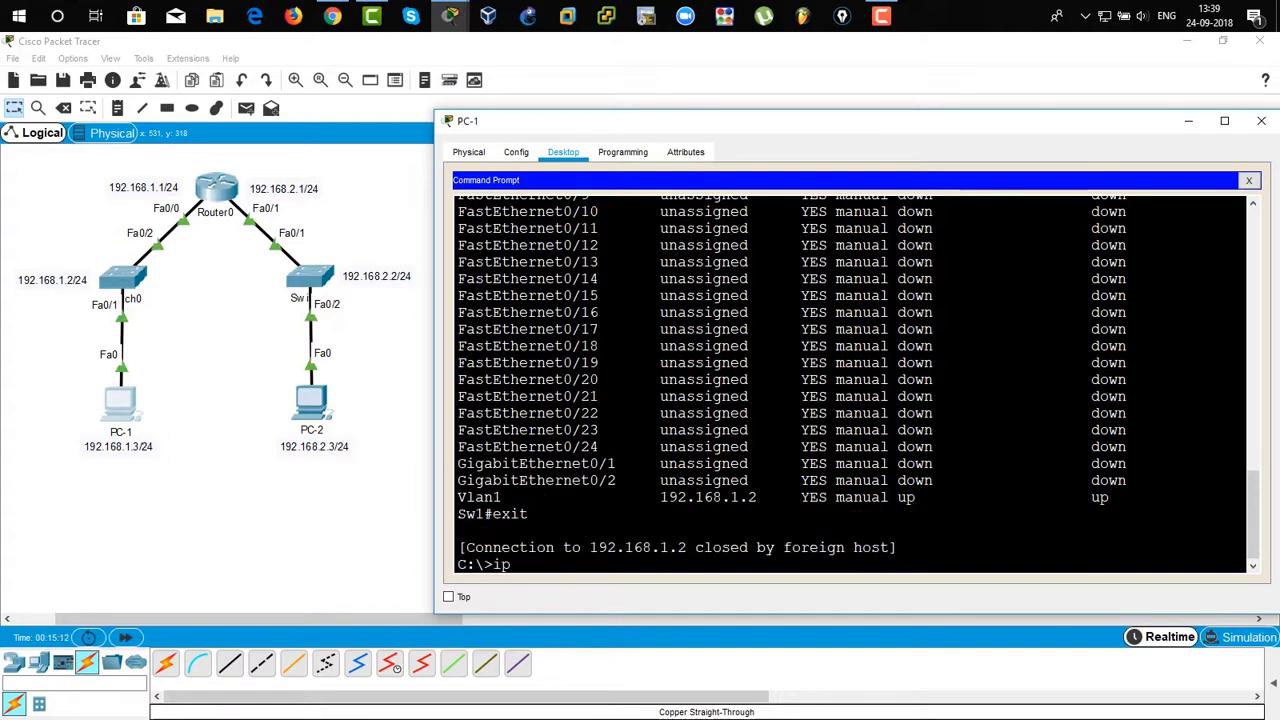
{"action": "key", "text": "Return"}
{"action": "key", "text": "Return"}
{"action": "key", "text": "Return"}
{"action": "key", "text": "Return"}
{"action": "key", "text": "Return"}
{"action": "key", "text": "Return"}
{"action": "key", "text": "Return"}
{"action": "key", "text": "Return"}
{"action": "key", "text": "Return"}
{"action": "key", "text": "Return"}
{"action": "key", "text": "Return"}
{"action": "key", "text": "Return"}
{"action": "key", "text": "Return"}
{"action": "type", "text": "ipconfi"}
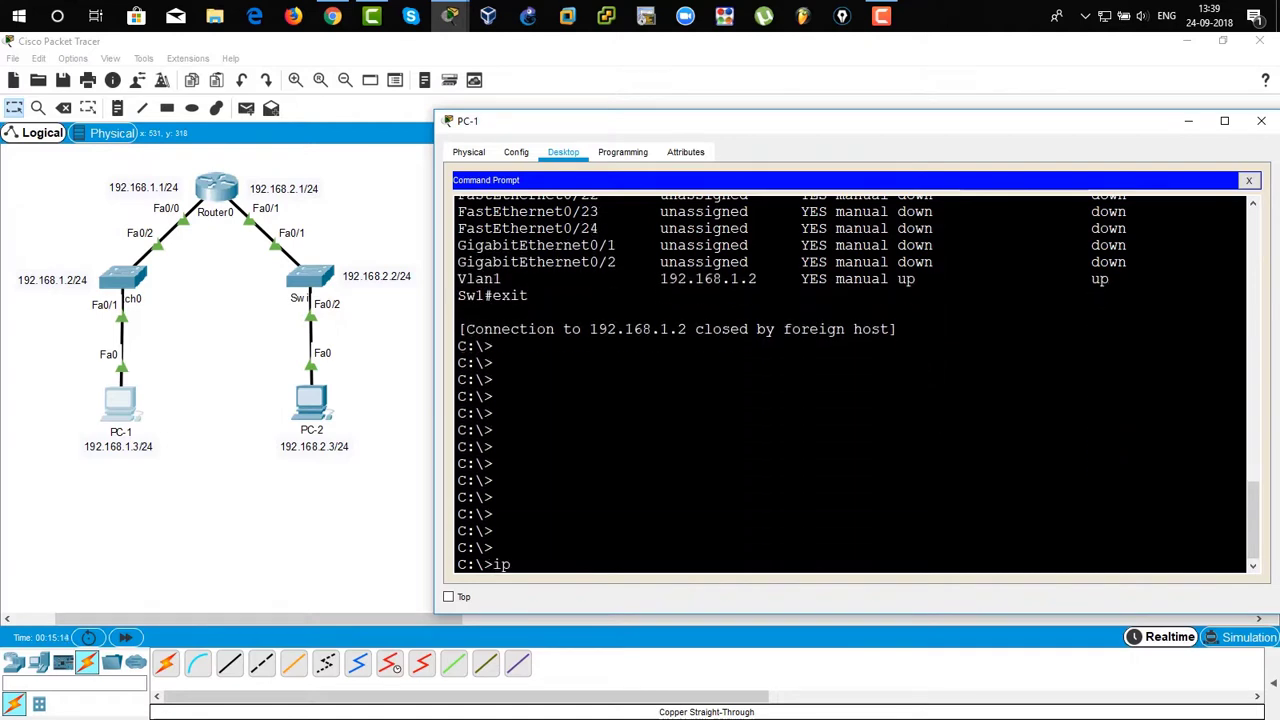
{"action": "type", "text": "g"}
{"action": "key", "text": "Return"}
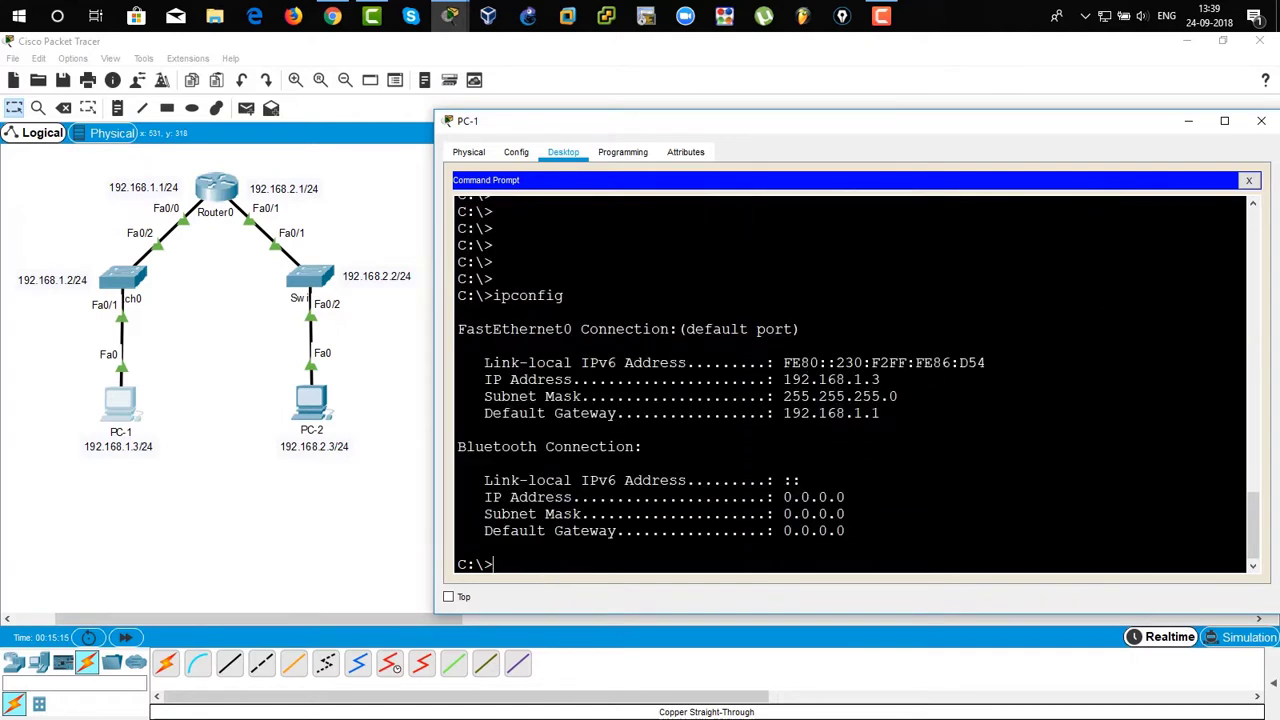
{"action": "left_click_drag", "start_coordinate": [783, 380], "coordinate": [880, 380]}
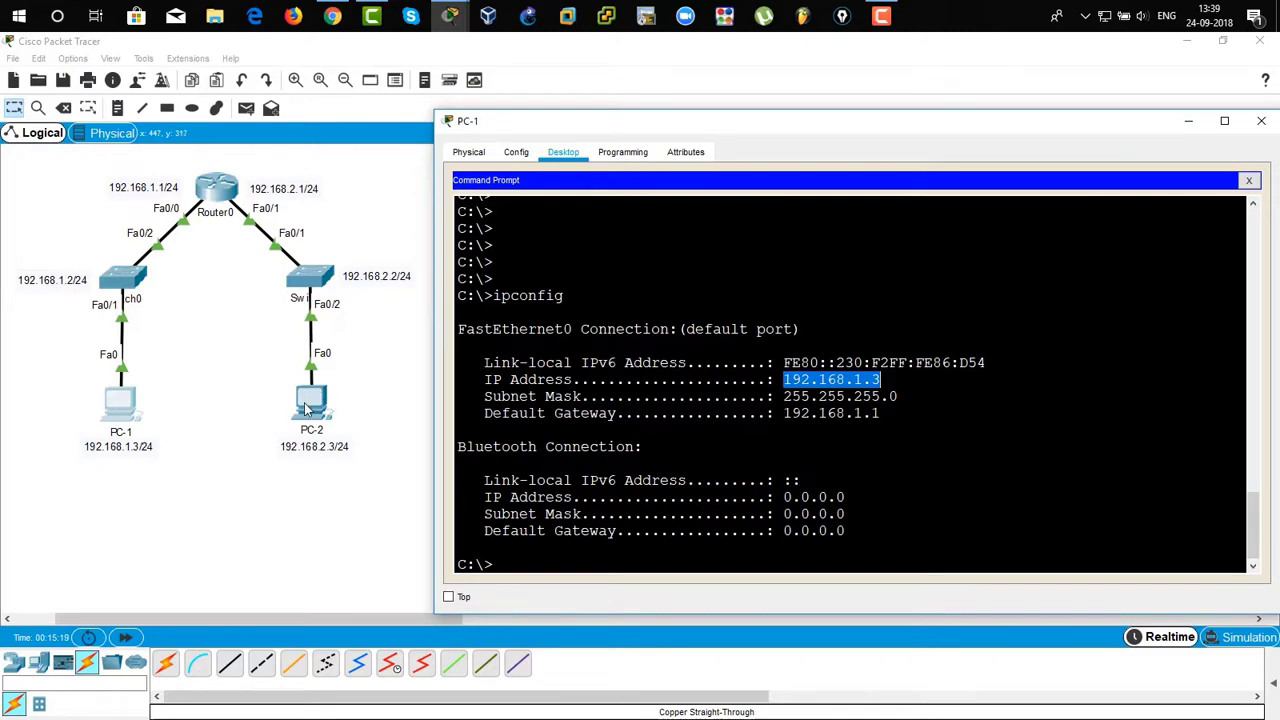
{"action": "left_click", "coordinate": [308, 404]}
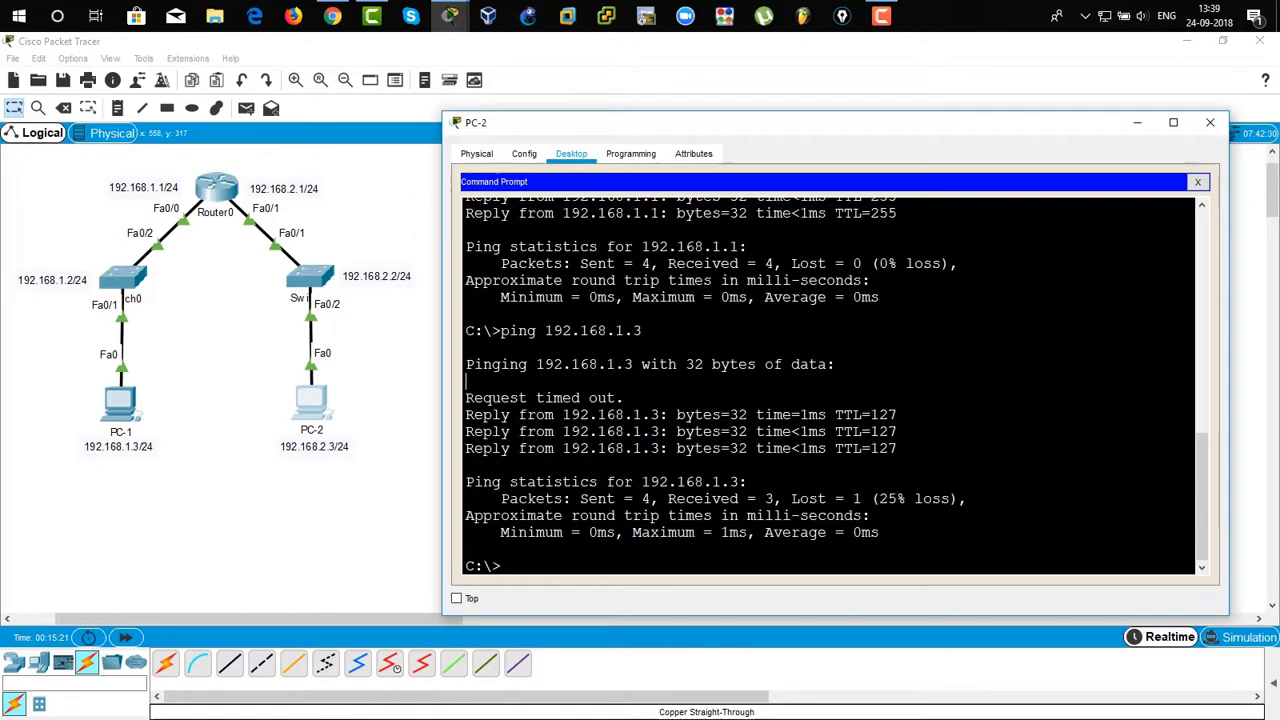
- From PC-2, ping the gateway 192.168.1.1 and PC-1 at 192.168.1.3
{"action": "type", "text": "ping 192.168.1.1"}
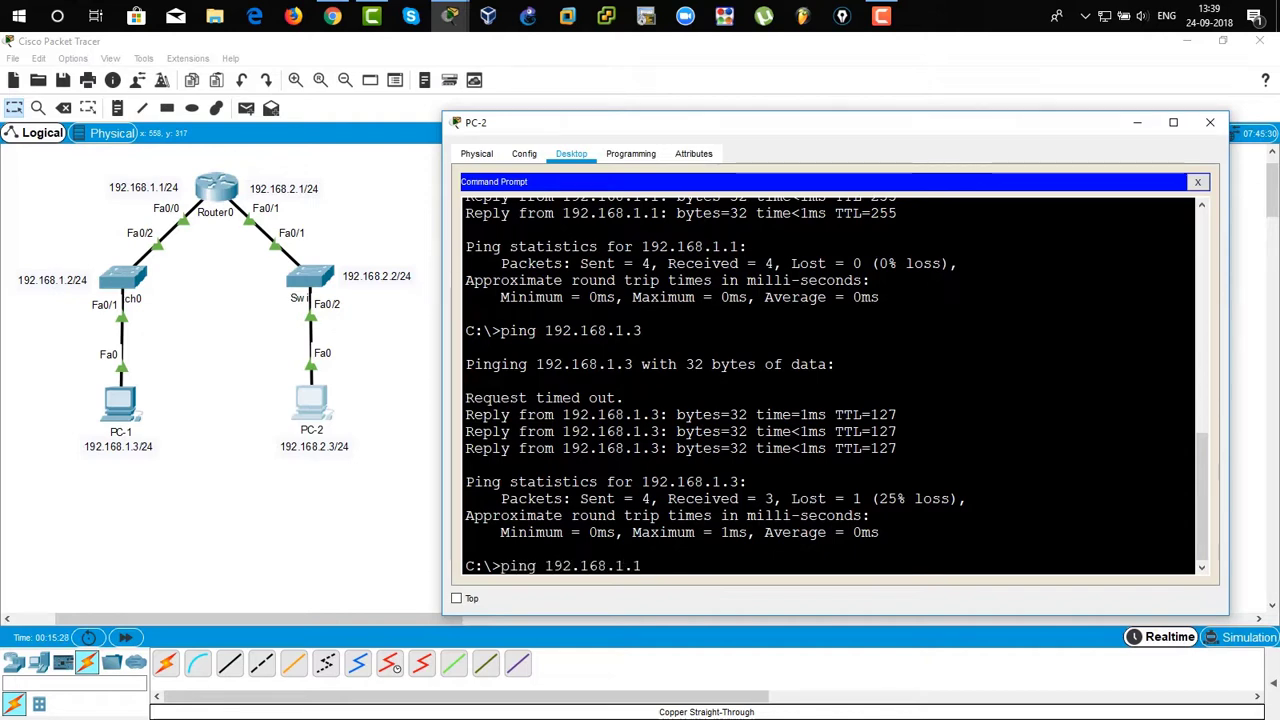
{"action": "left_click_drag", "start_coordinate": [500, 566], "coordinate": [640, 568]}
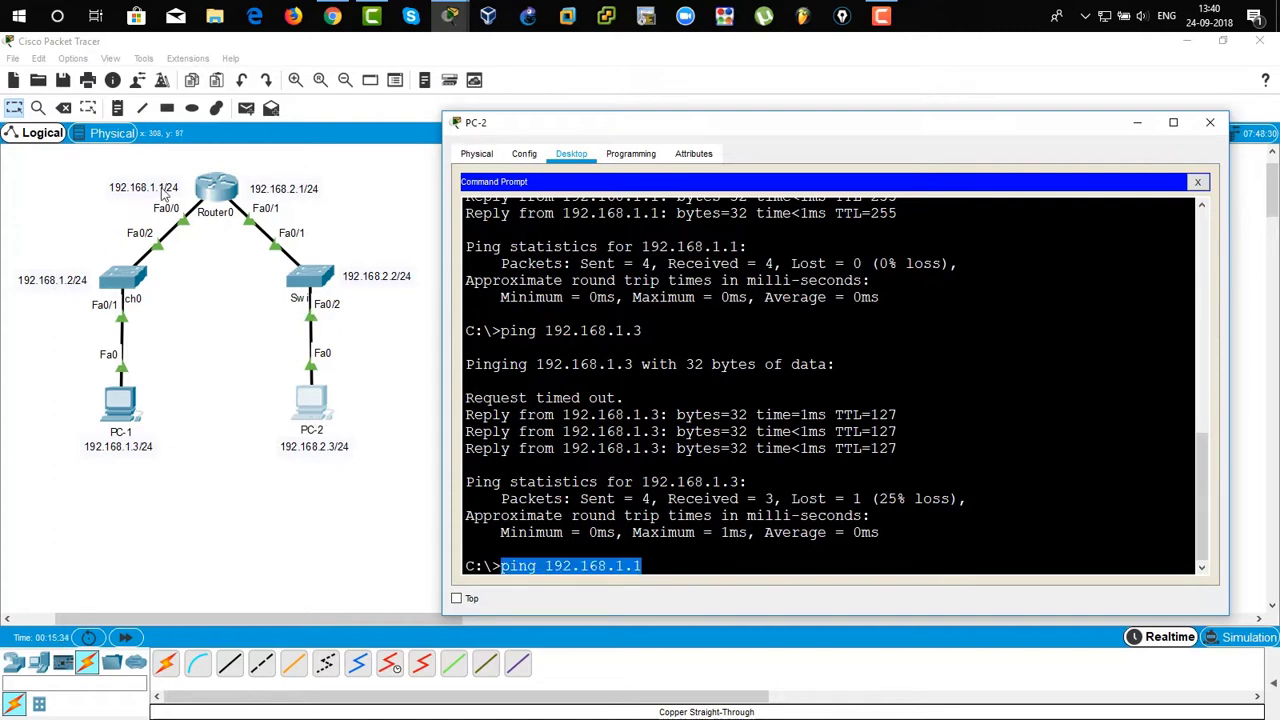
{"action": "key", "text": "Return"}
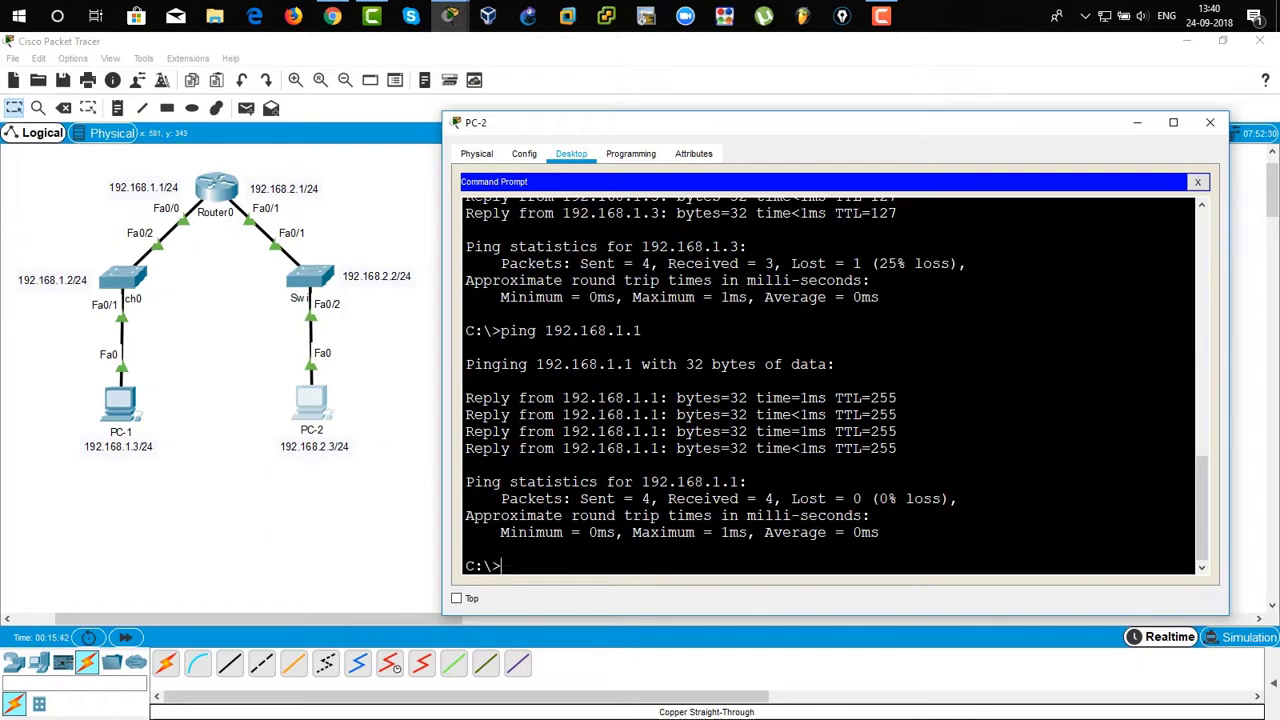
{"action": "type", "text": "ping 192.168."}
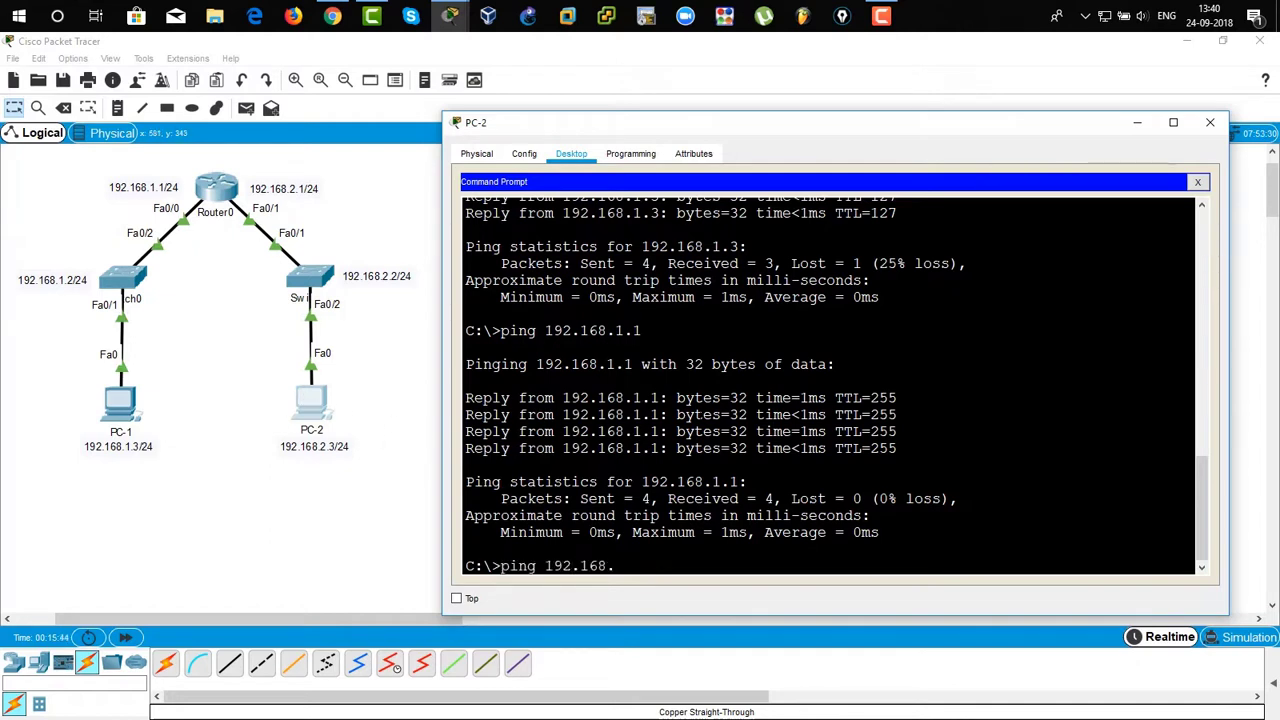
{"action": "type", "text": "1.3"}
{"action": "key", "text": "shift+Home"}
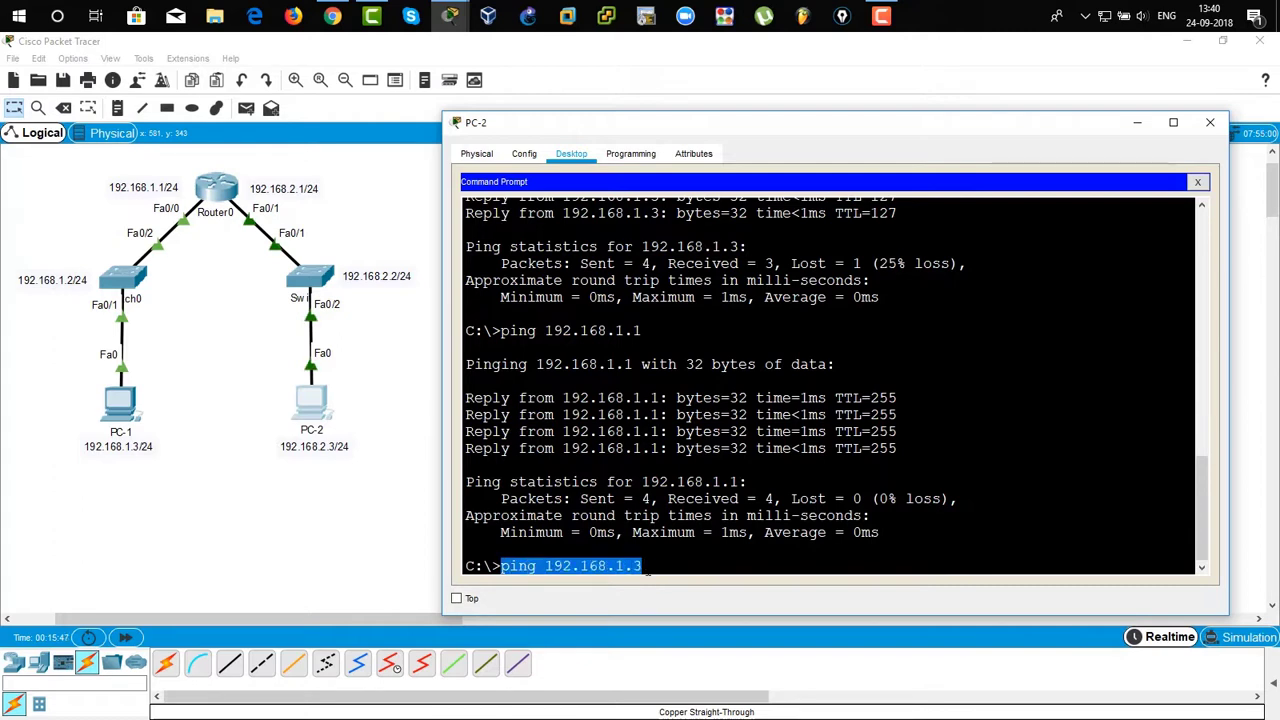
{"action": "left_click", "coordinate": [576, 280]}
{"action": "key", "text": "Return"}
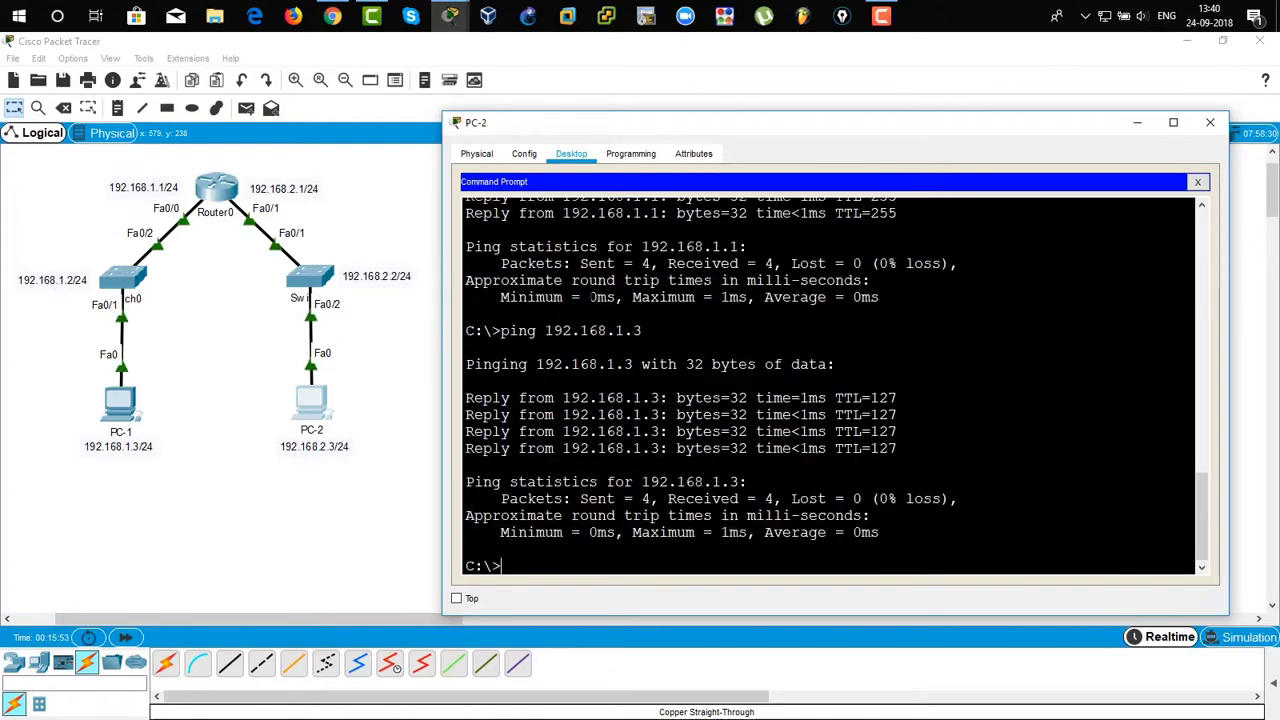
- Ping the switch at 192.168.1.2 and note the Request timed out replies
{"action": "type", "text": "ping "}
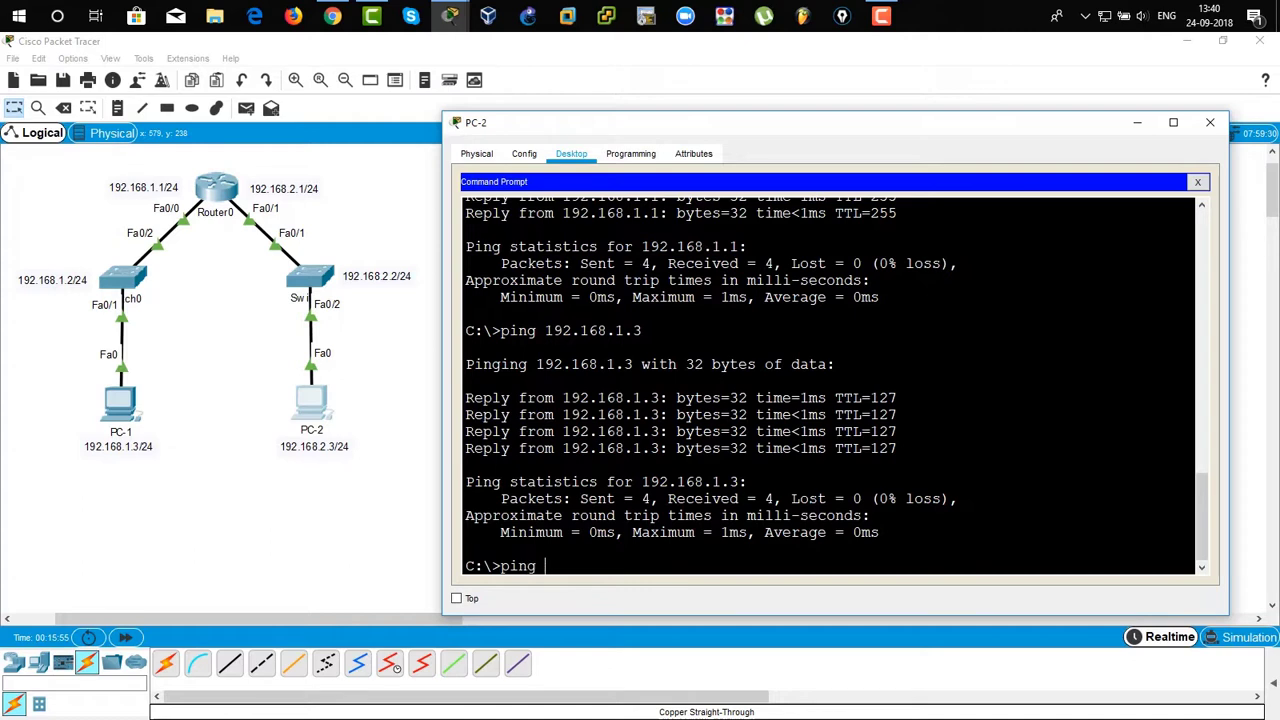
{"action": "type", "text": "192.168.1.2"}
{"action": "key", "text": "Return"}
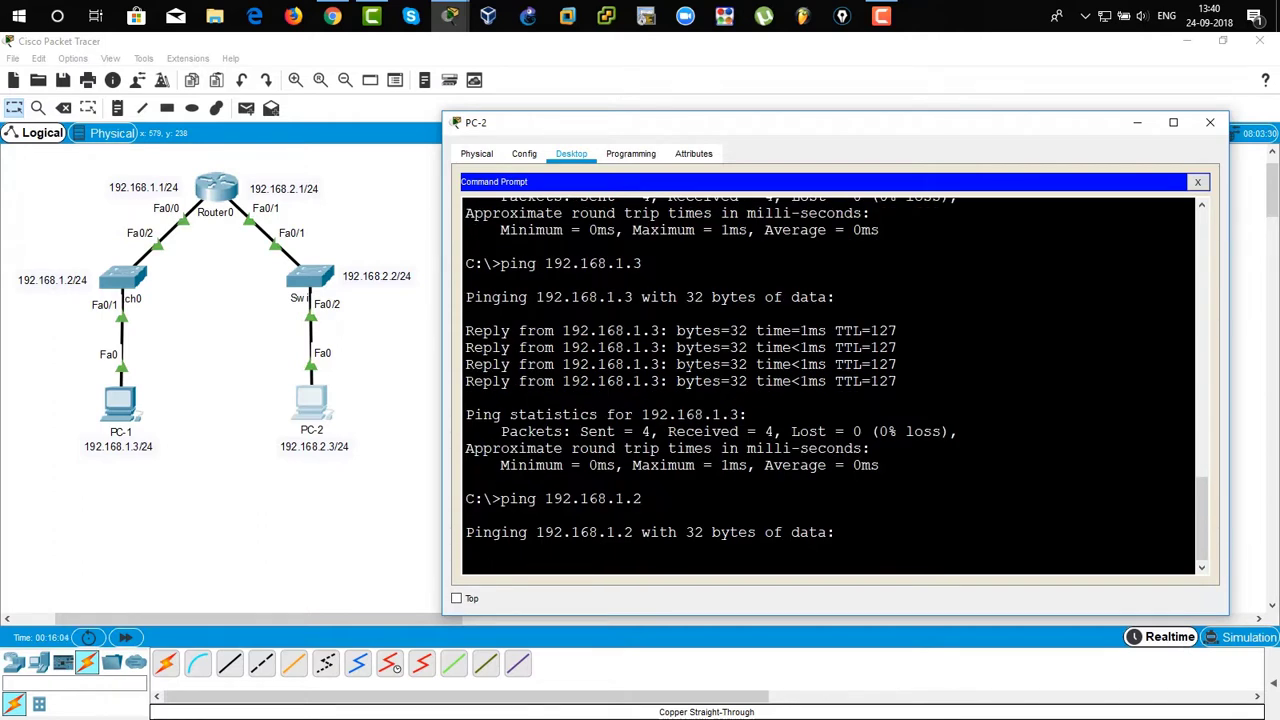
{"action": "left_click_drag", "start_coordinate": [502, 498], "coordinate": [644, 498]}
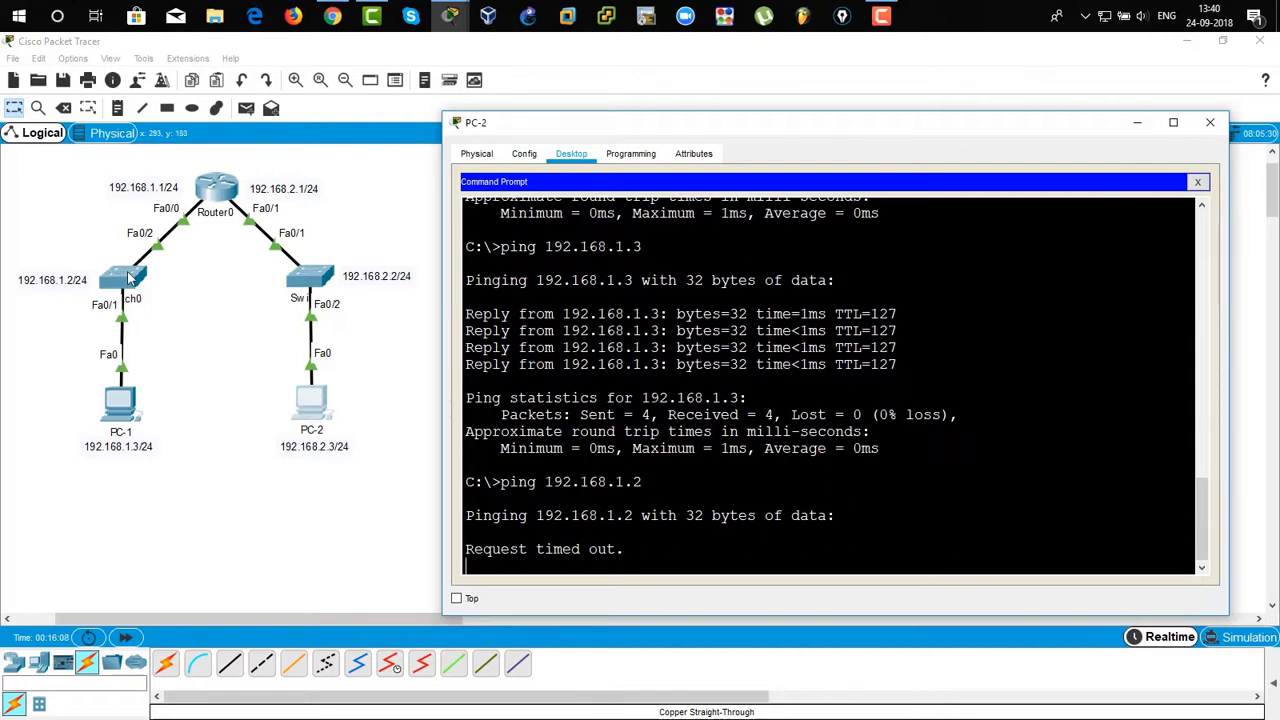
{"action": "left_click_drag", "start_coordinate": [466, 549], "coordinate": [626, 549]}
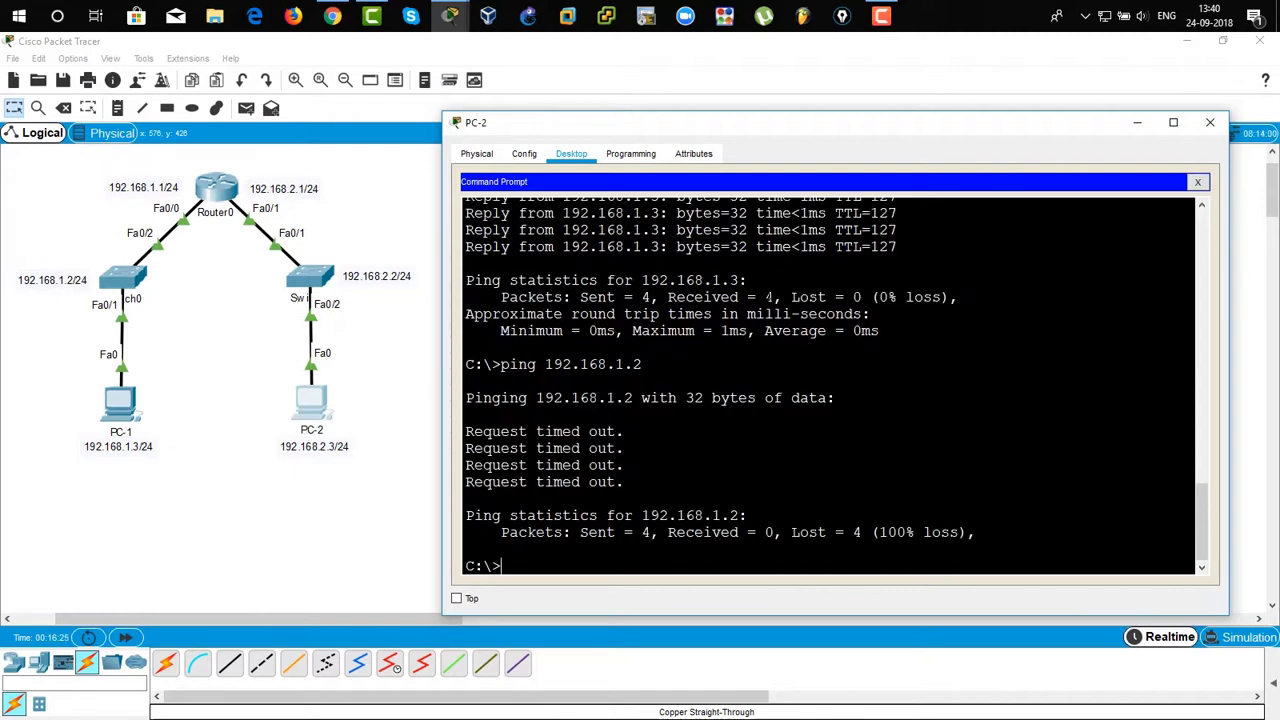
- Rerun ping 192.168.1.2 with -n 10000000 as a continuous ping and move PC-2's window aside
{"action": "key", "text": "Up"}
{"action": "type", "text": "-"}
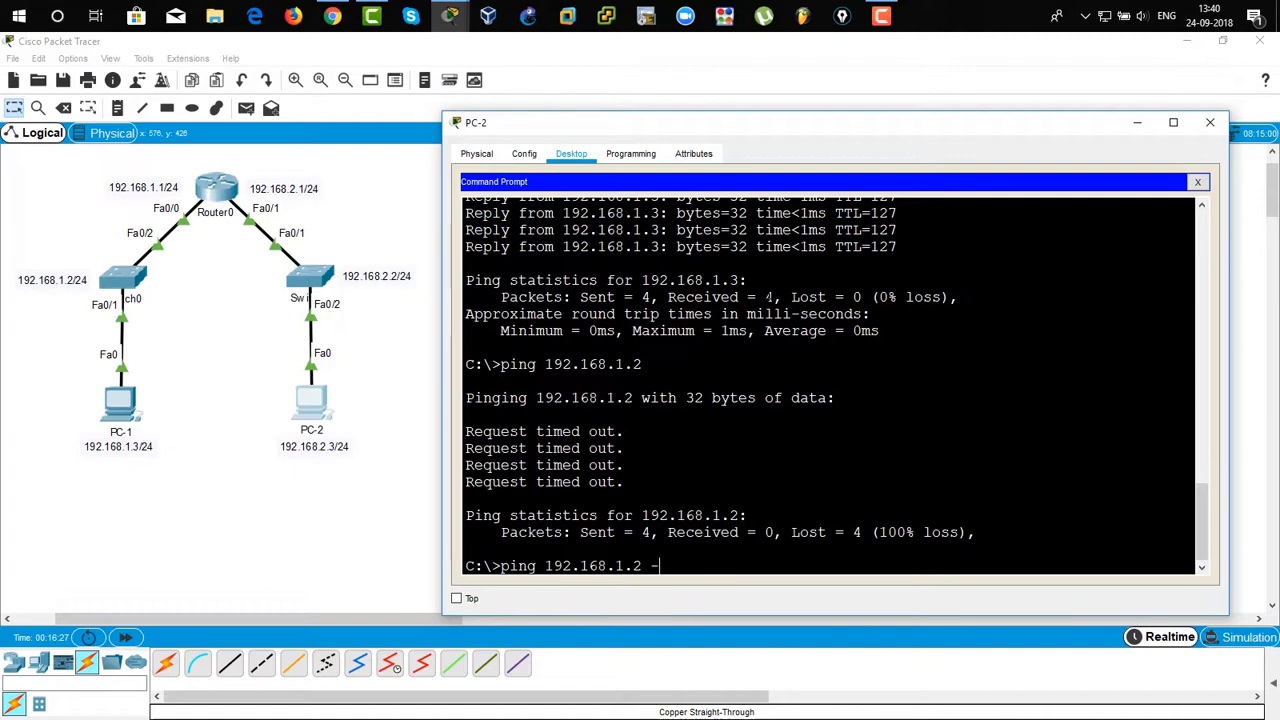
{"action": "type", "text": "n 10000000"}
{"action": "left_click_drag", "start_coordinate": [500, 566], "coordinate": [748, 566]}
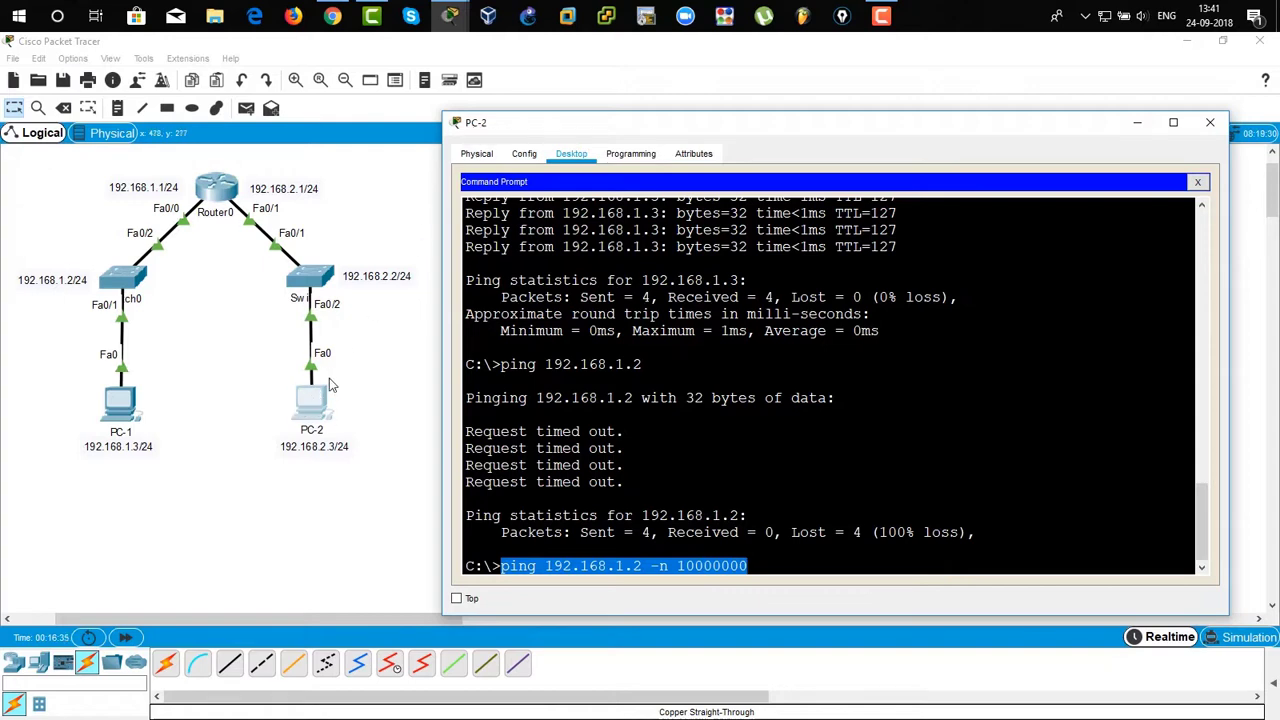
{"action": "left_click", "coordinate": [560, 500]}
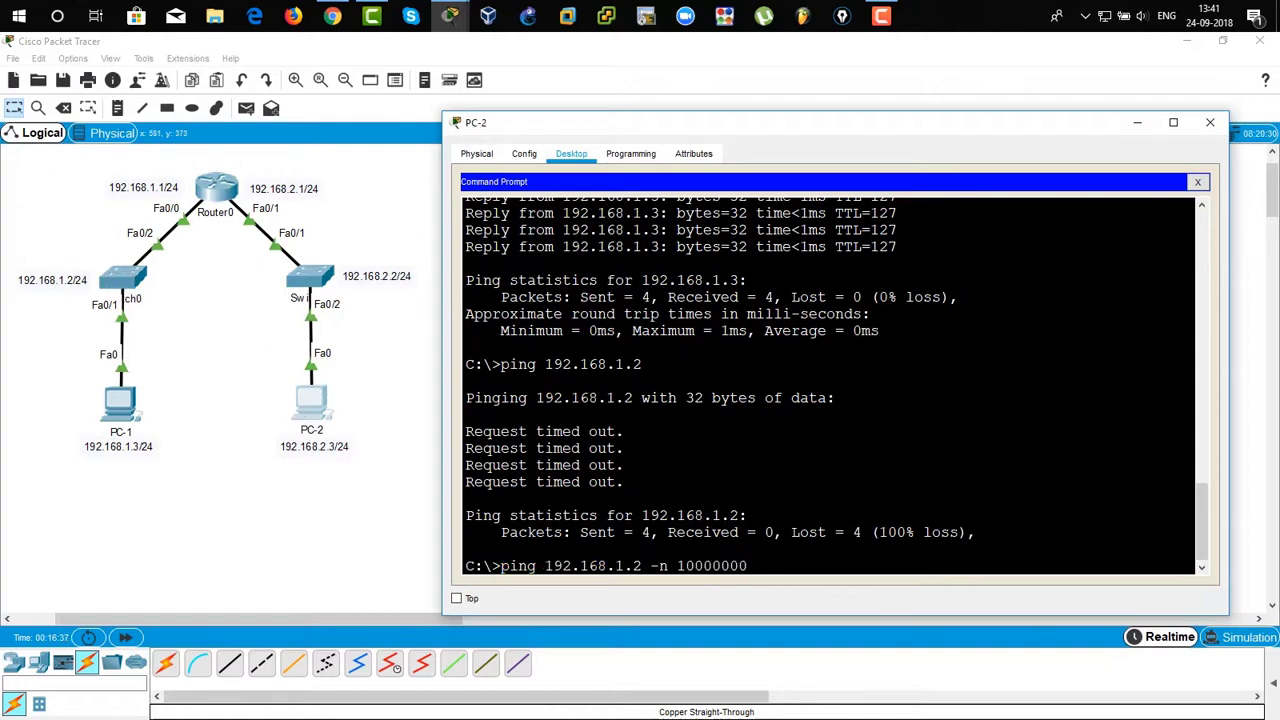
{"action": "key", "text": "Return"}
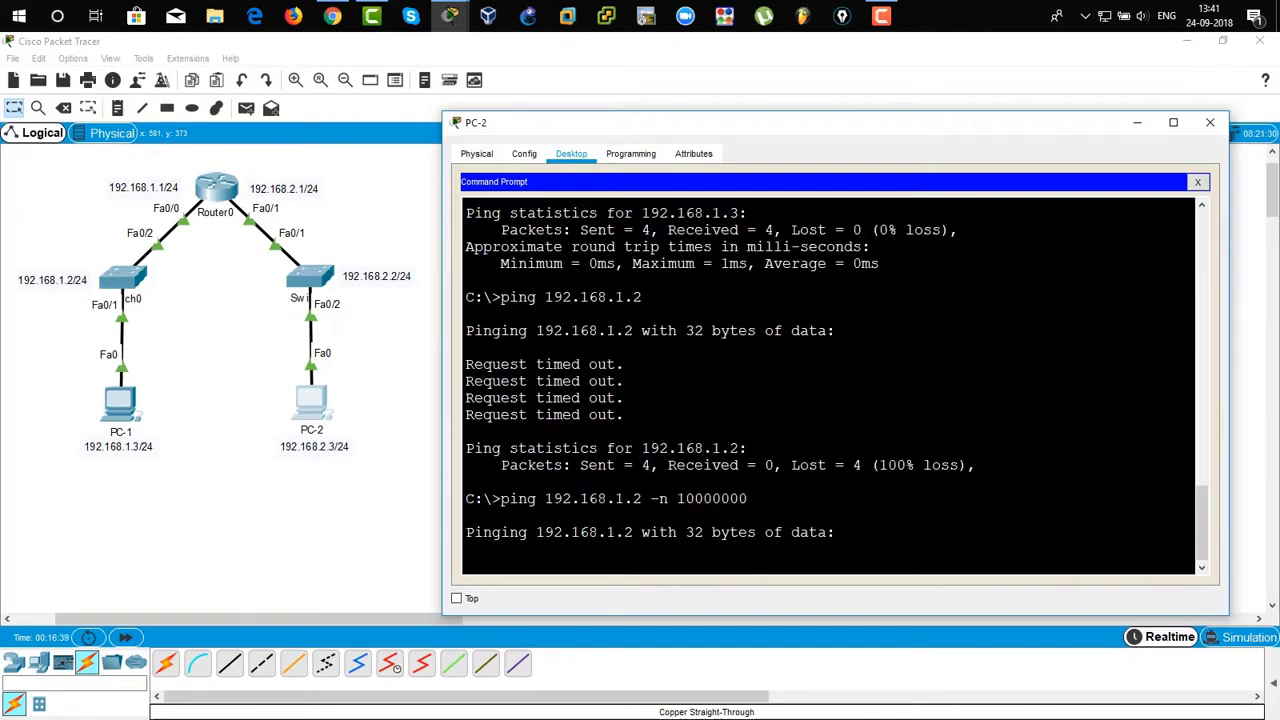
{"action": "left_click_drag", "start_coordinate": [888, 133], "coordinate": [935, 231]}
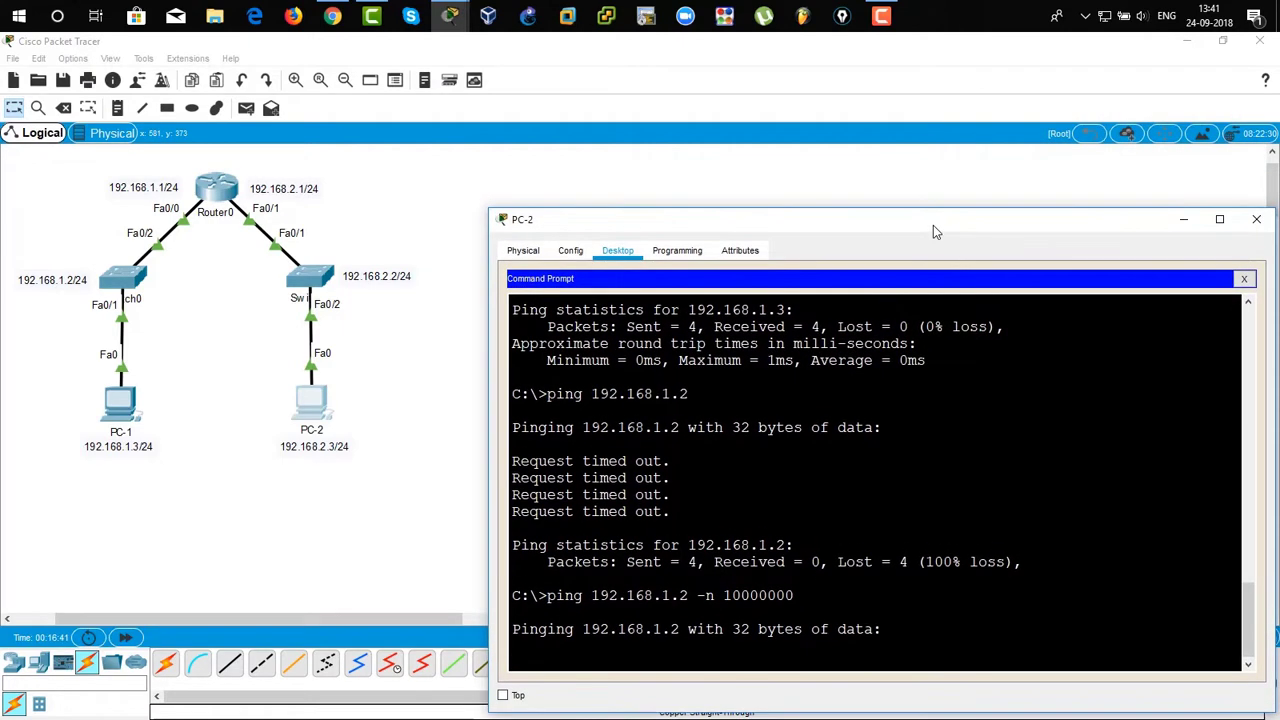
{"action": "left_click", "coordinate": [459, 30]}
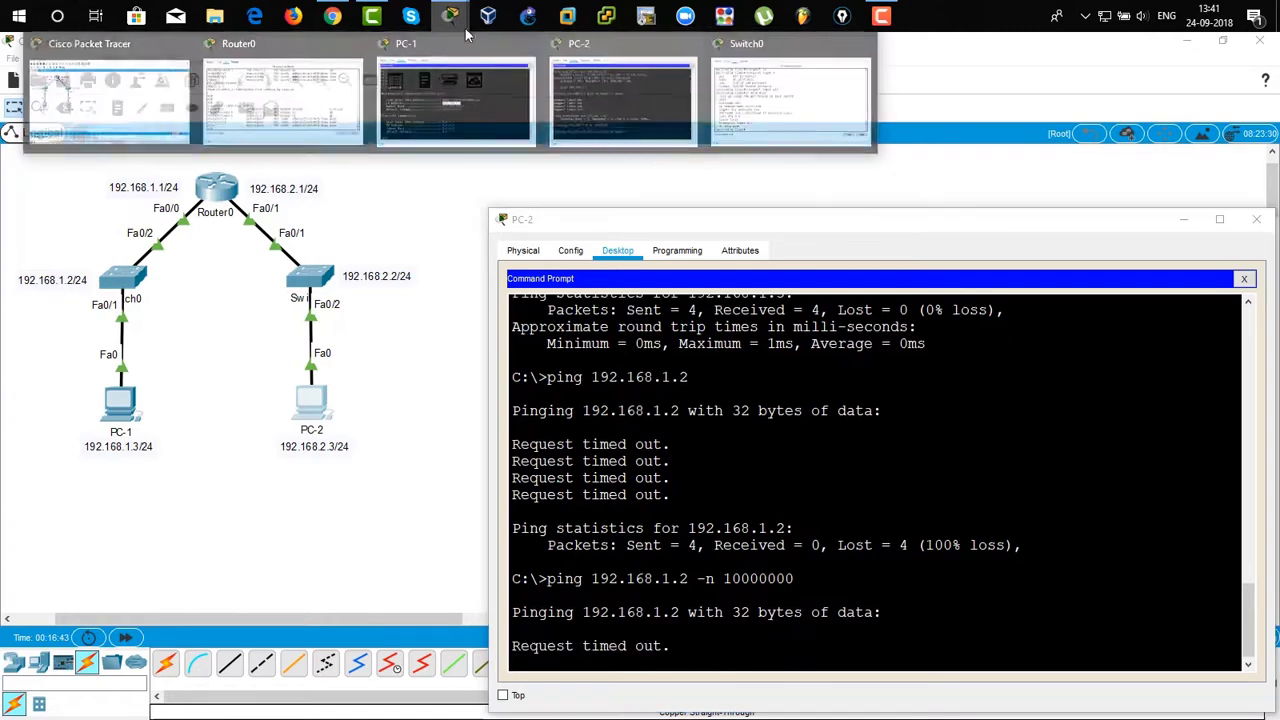
- Leave line config on Sw1 and set ip default-gateway 192.168.1.1, so PC-2's ping gets replies
{"action": "left_click", "coordinate": [775, 72]}
{"action": "left_click_drag", "start_coordinate": [744, 139], "coordinate": [739, 58]}
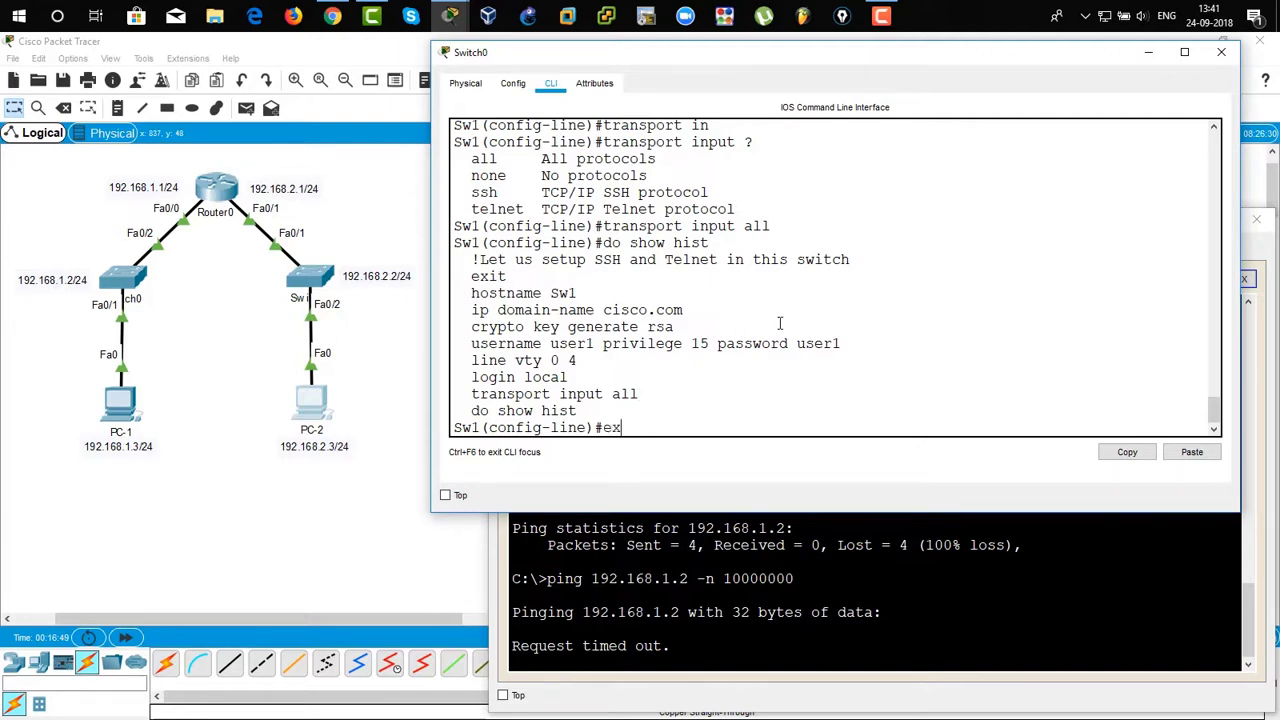
{"action": "type", "text": "xit"}
{"action": "key", "text": "Return"}
{"action": "key", "text": "Return"}
{"action": "key", "text": "Return"}
{"action": "key", "text": "Return"}
{"action": "key", "text": "Return"}
{"action": "key", "text": "Return"}
{"action": "type", "text": "ip "}
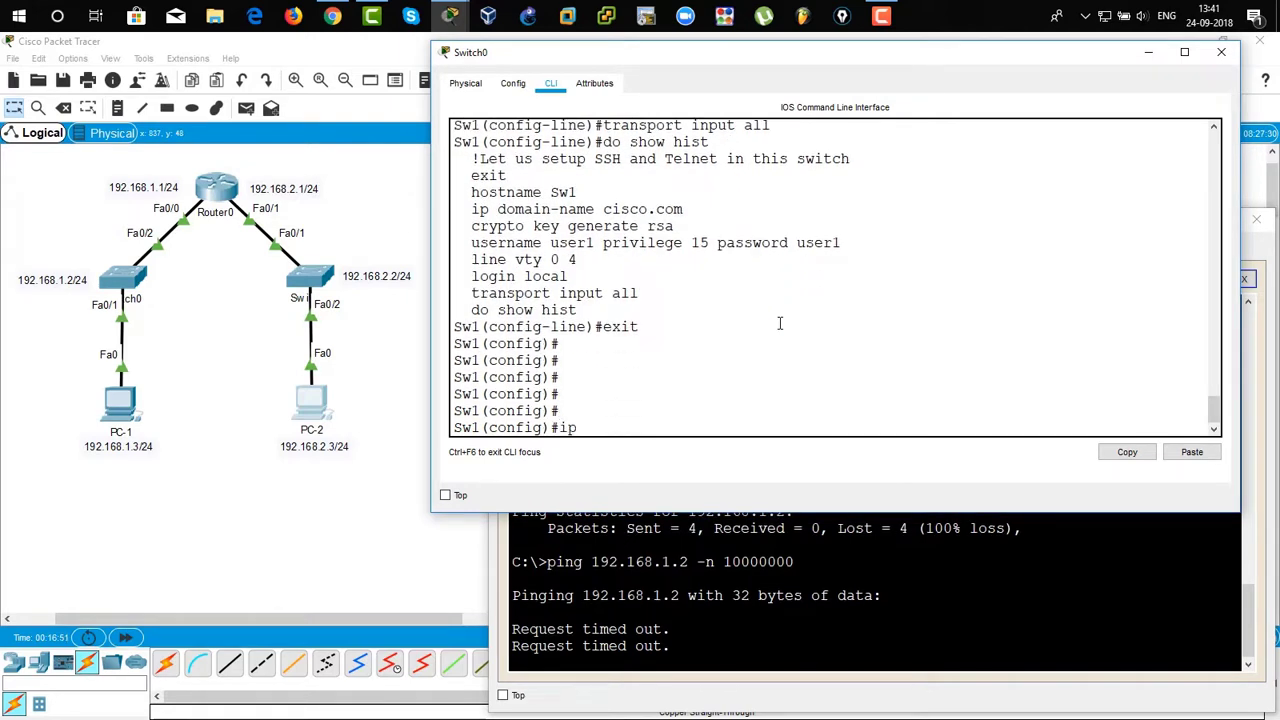
{"action": "type", "text": "default-gateway 192.168.1.1"}
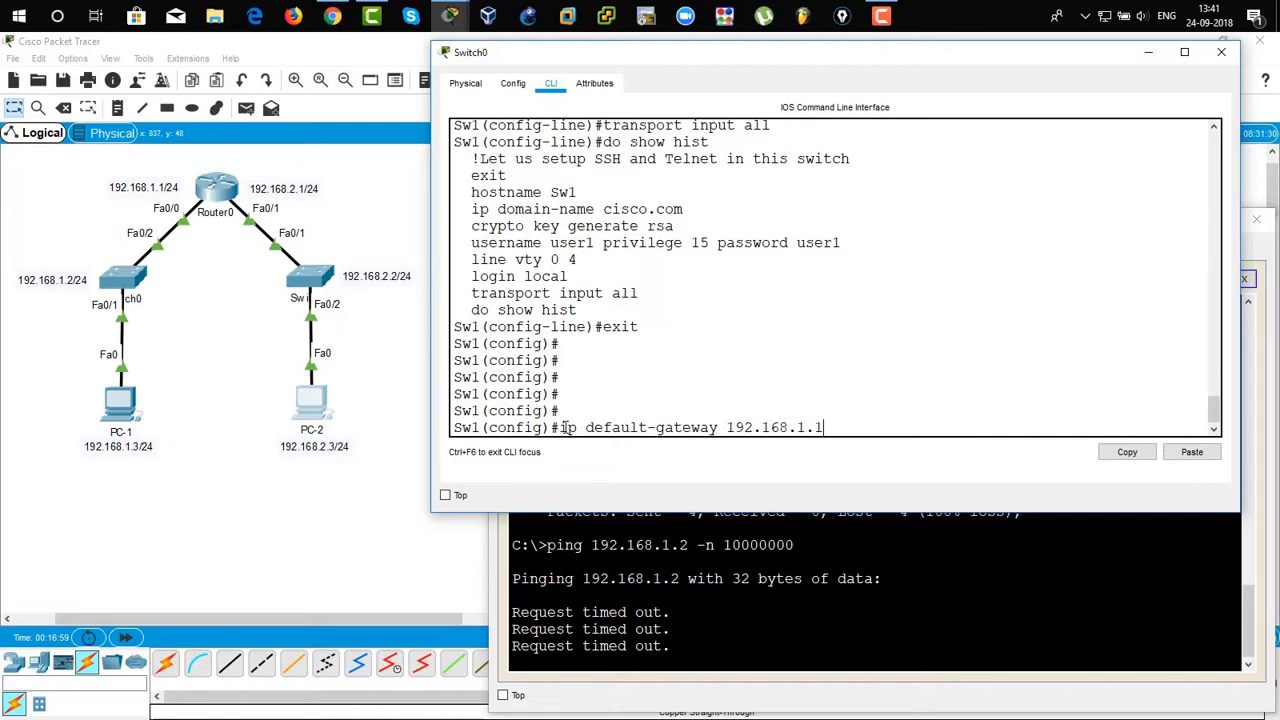
{"action": "left_click_drag", "start_coordinate": [563, 427], "coordinate": [824, 427]}
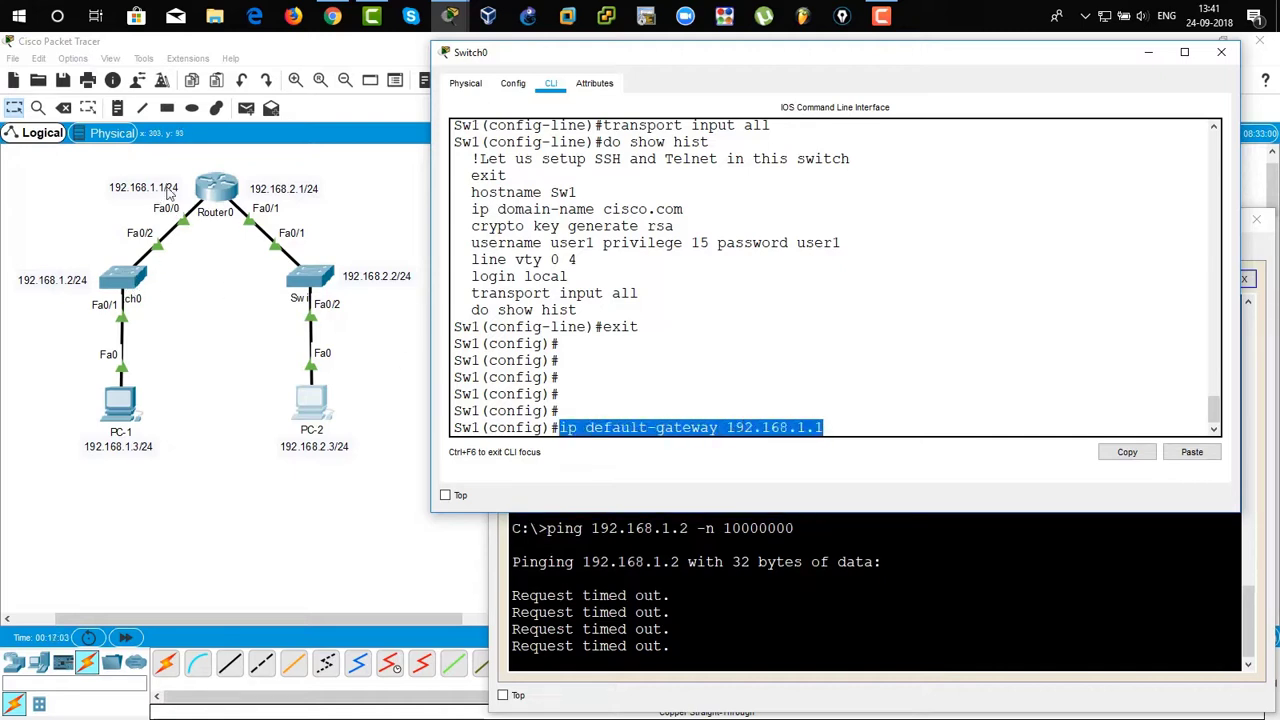
{"action": "left_click", "coordinate": [818, 405]}
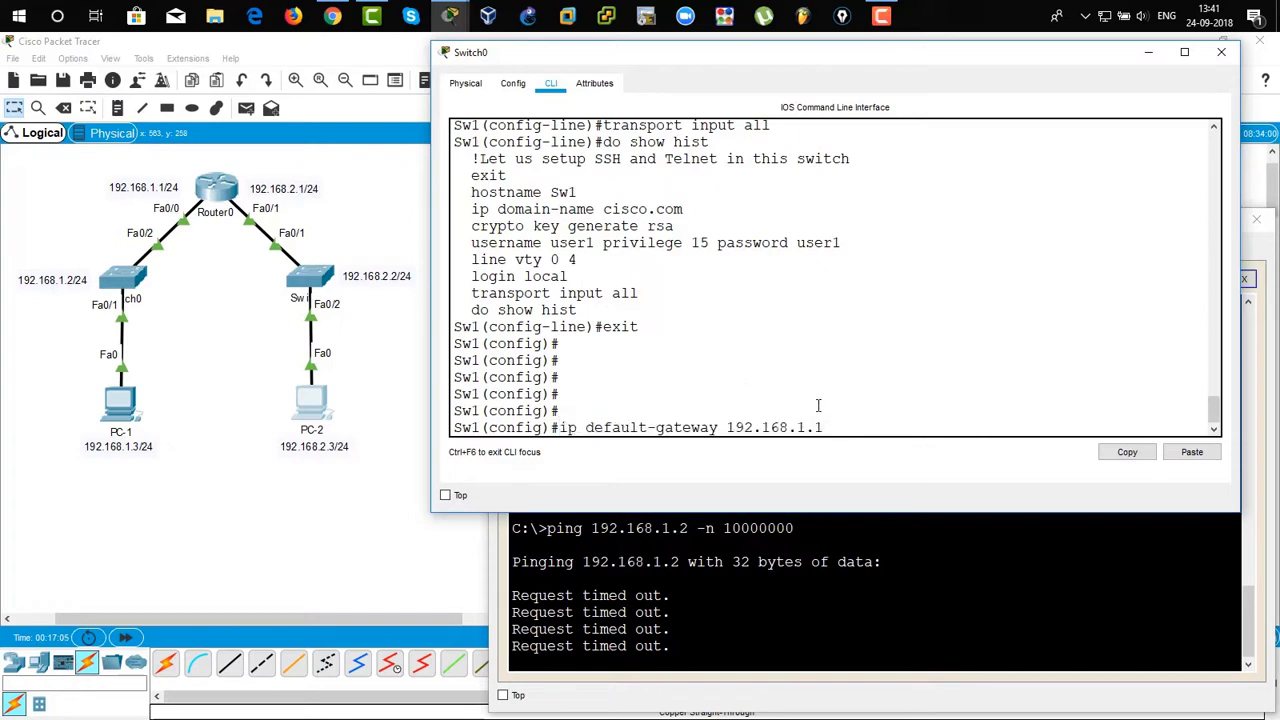
{"action": "key", "text": "Return"}
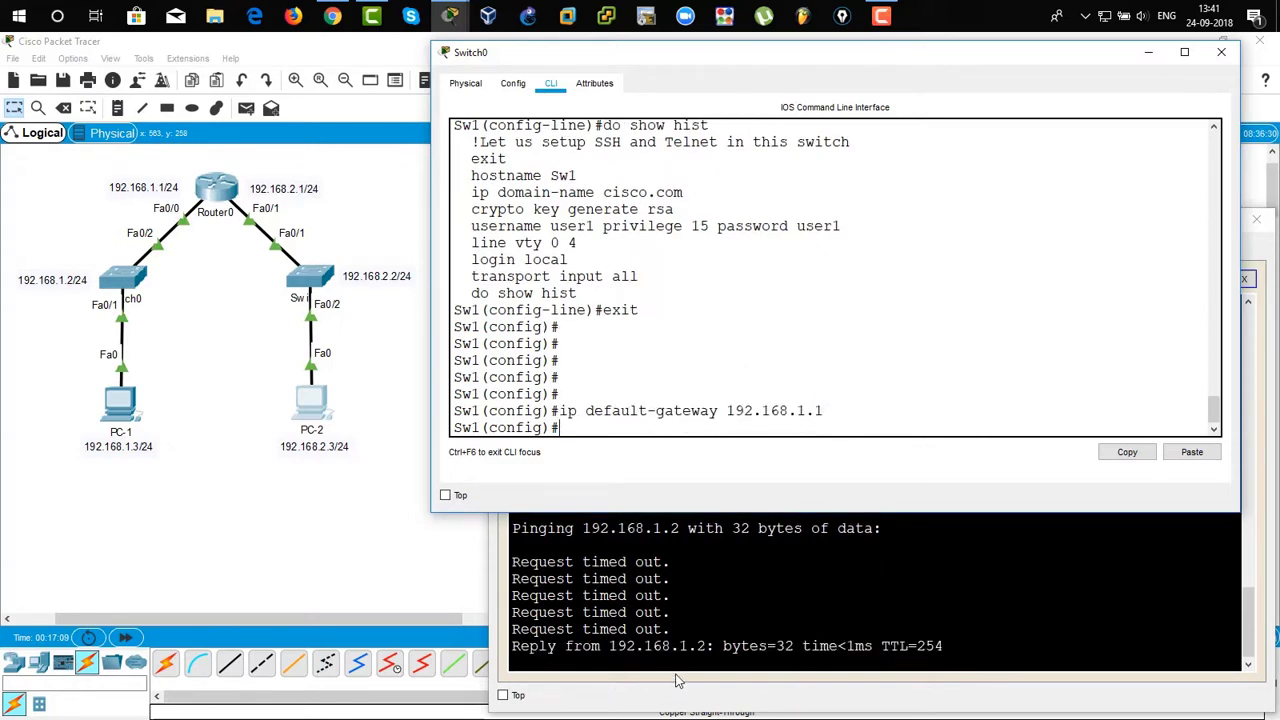
{"action": "left_click_drag", "start_coordinate": [676, 680], "coordinate": [875, 629]}
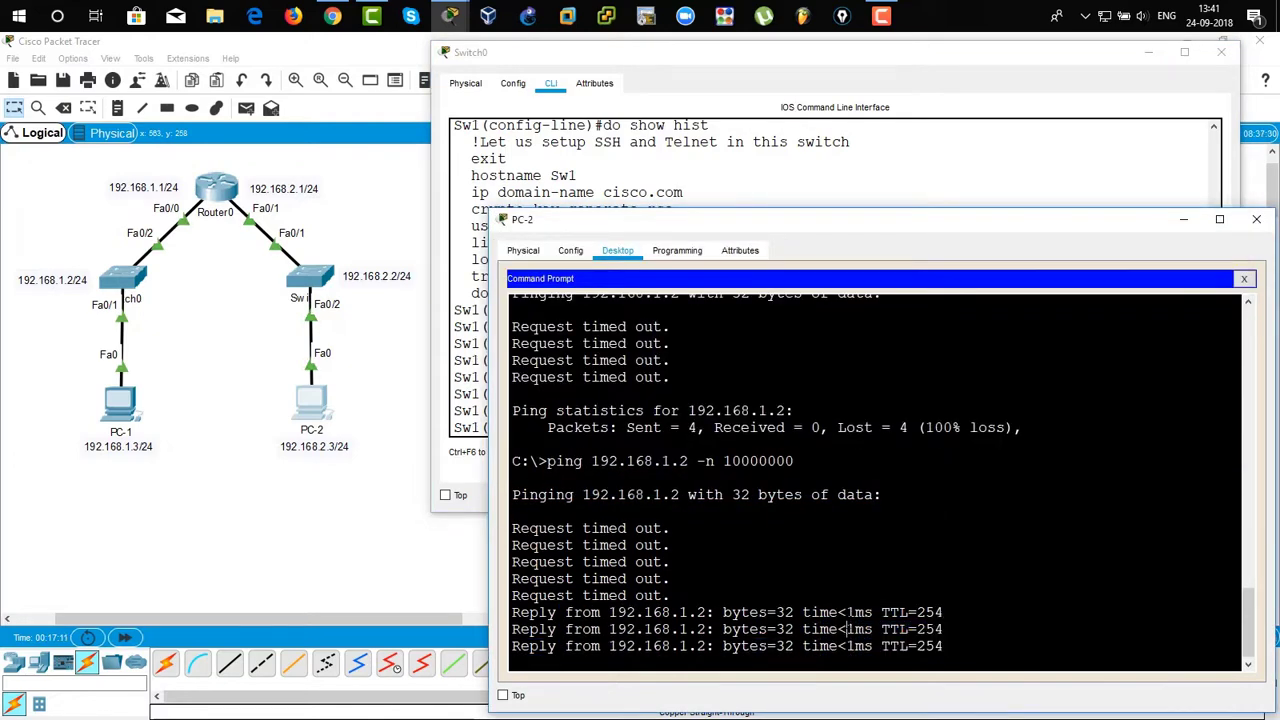
- Stop PC-2's continuous ping and telnet into Sw1 at 192.168.1.2 as the local user
{"action": "left_click", "coordinate": [676, 185]}
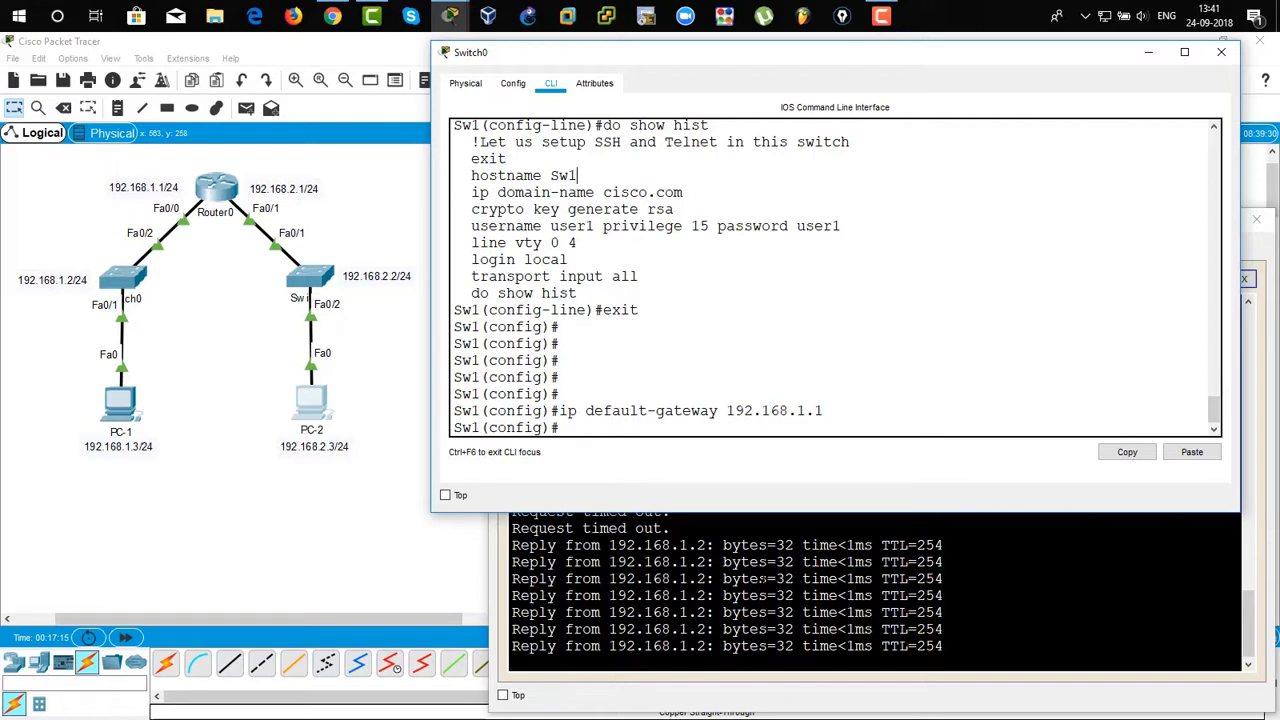
{"action": "left_click", "coordinate": [762, 579]}
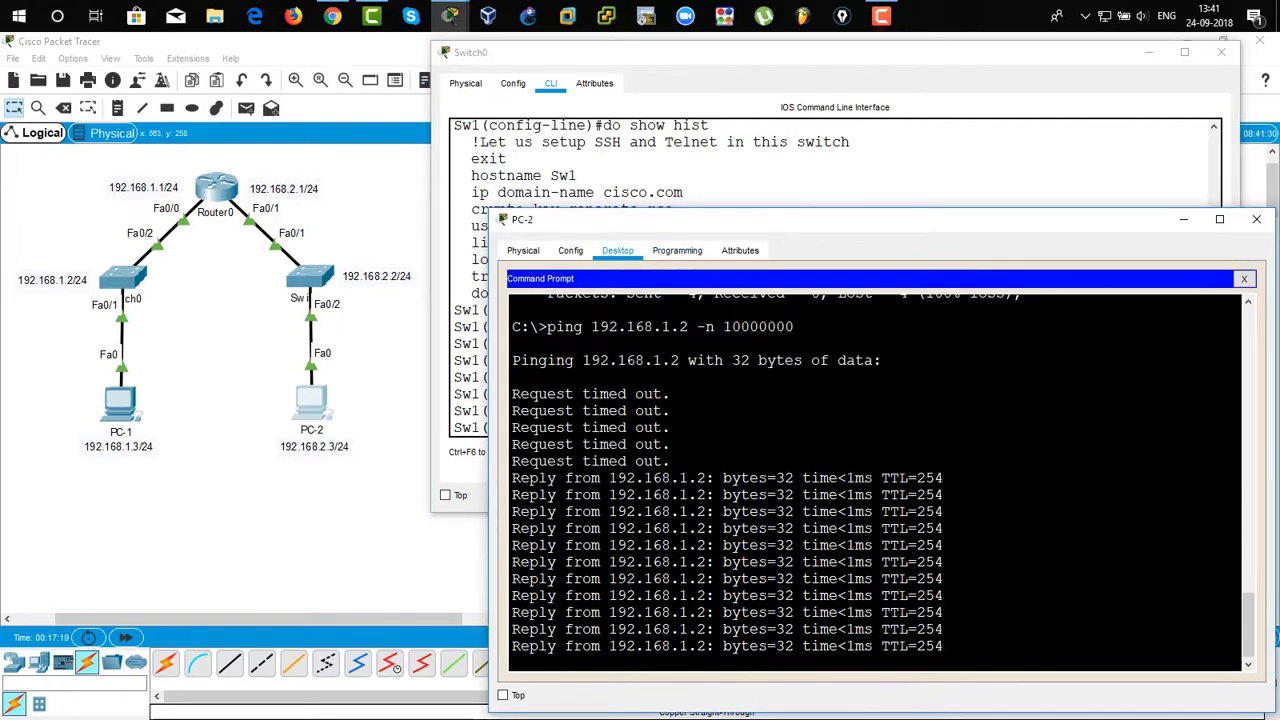
{"action": "key", "text": "ctrl+c"}
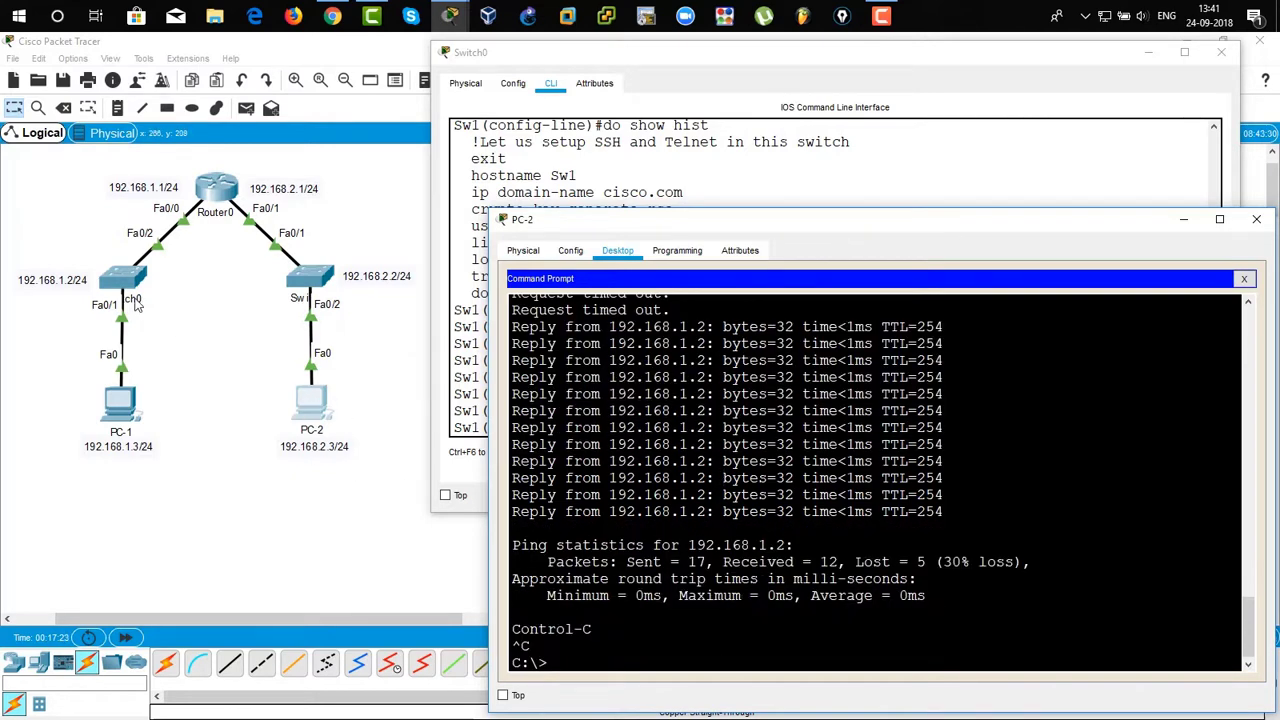
{"action": "type", "text": "telnet 192.168."}
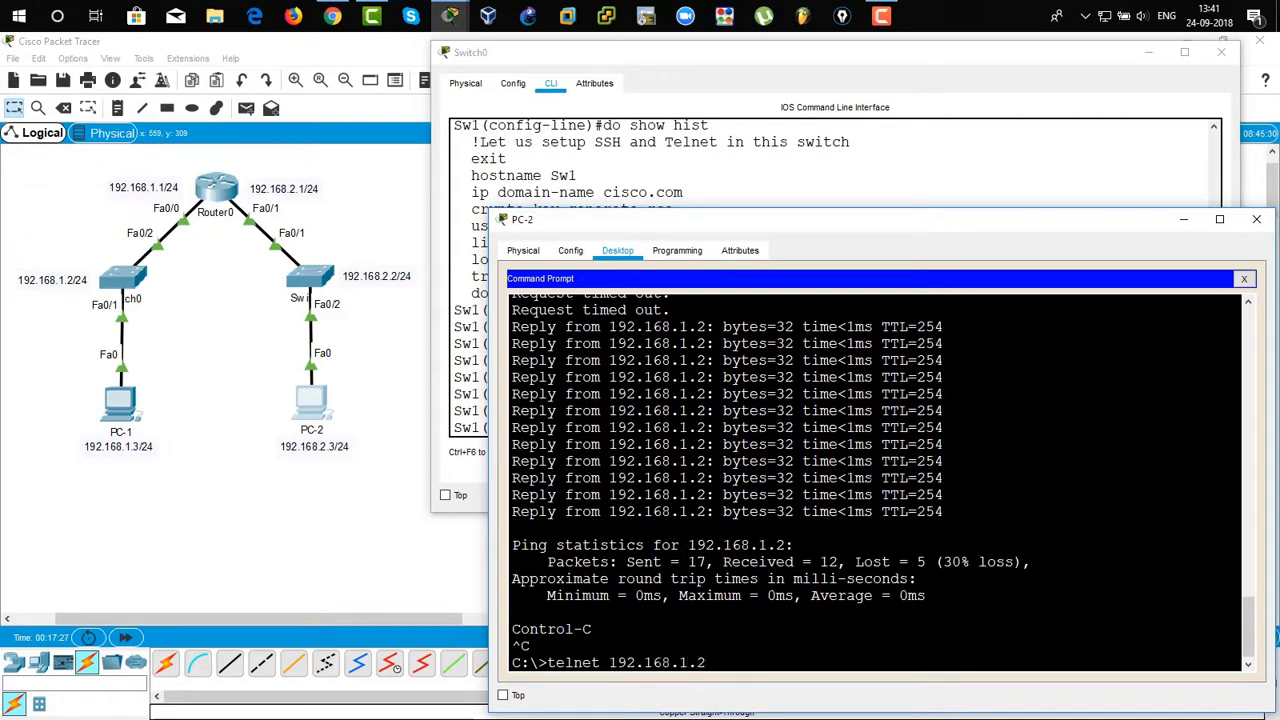
{"action": "type", "text": "1.2"}
{"action": "key", "text": "shift+Home"}
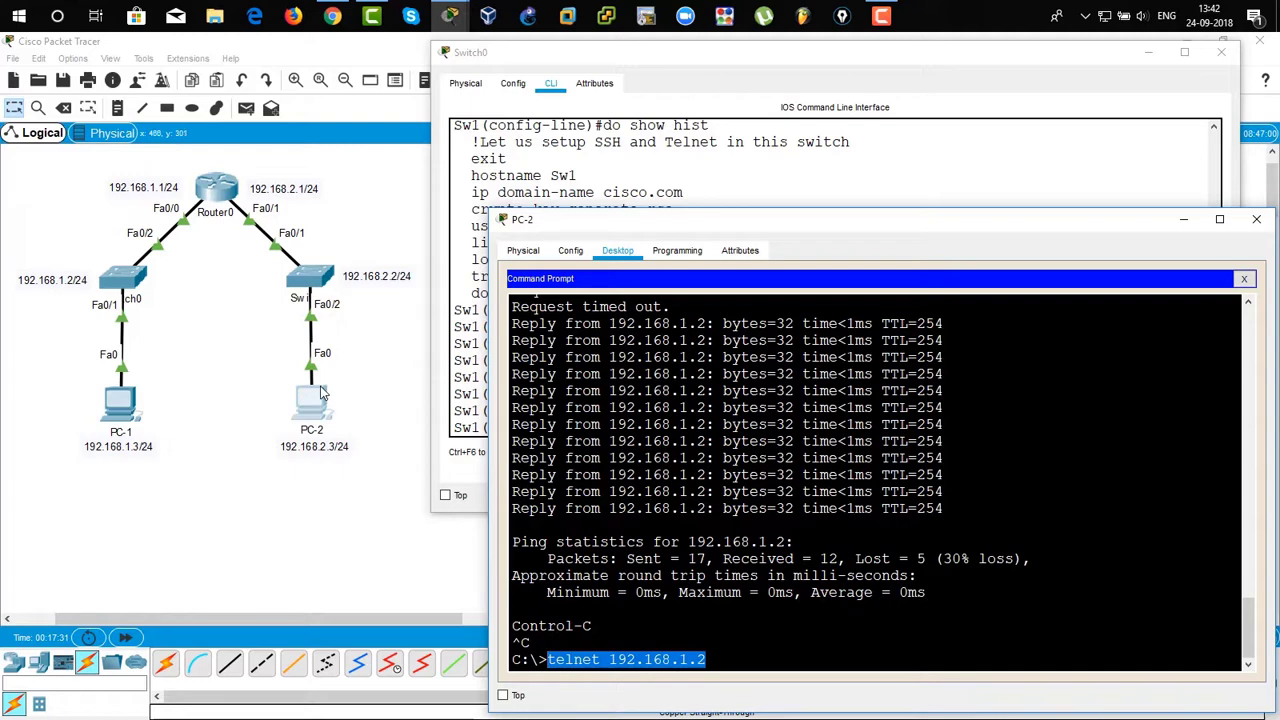
{"action": "key", "text": "Return"}
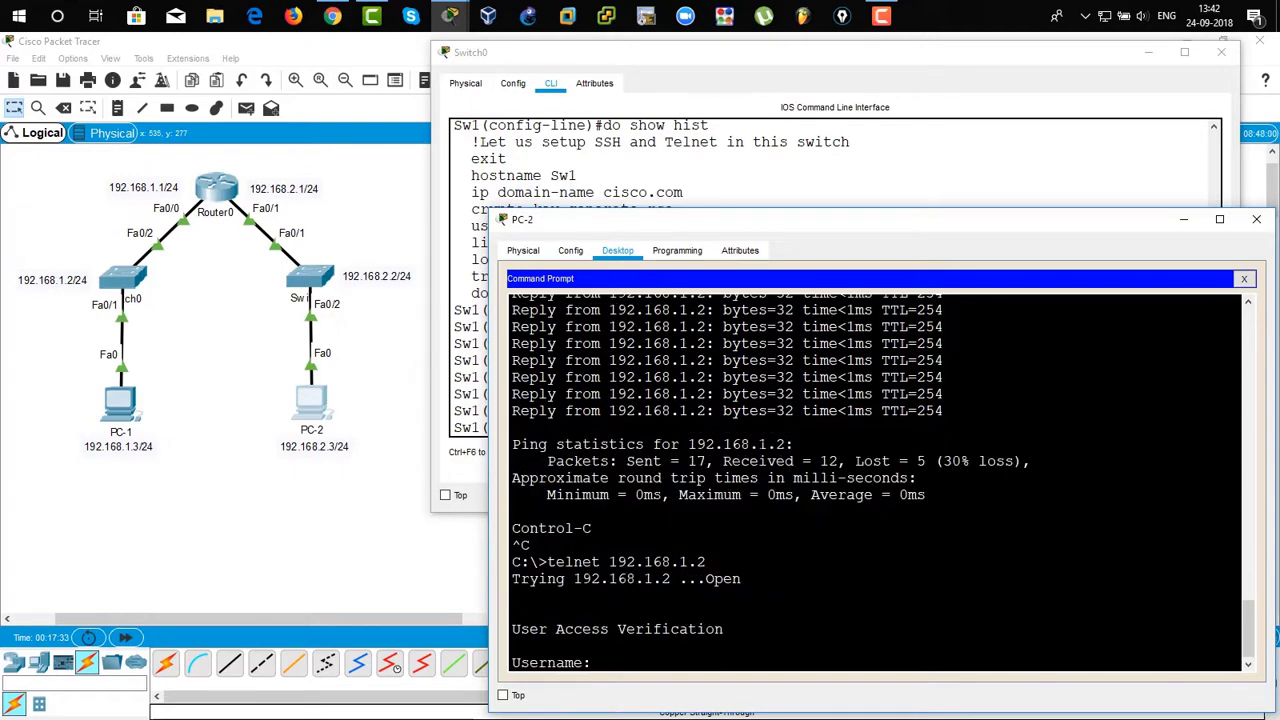
{"action": "type", "text": "user1"}
{"action": "key", "text": "Return"}
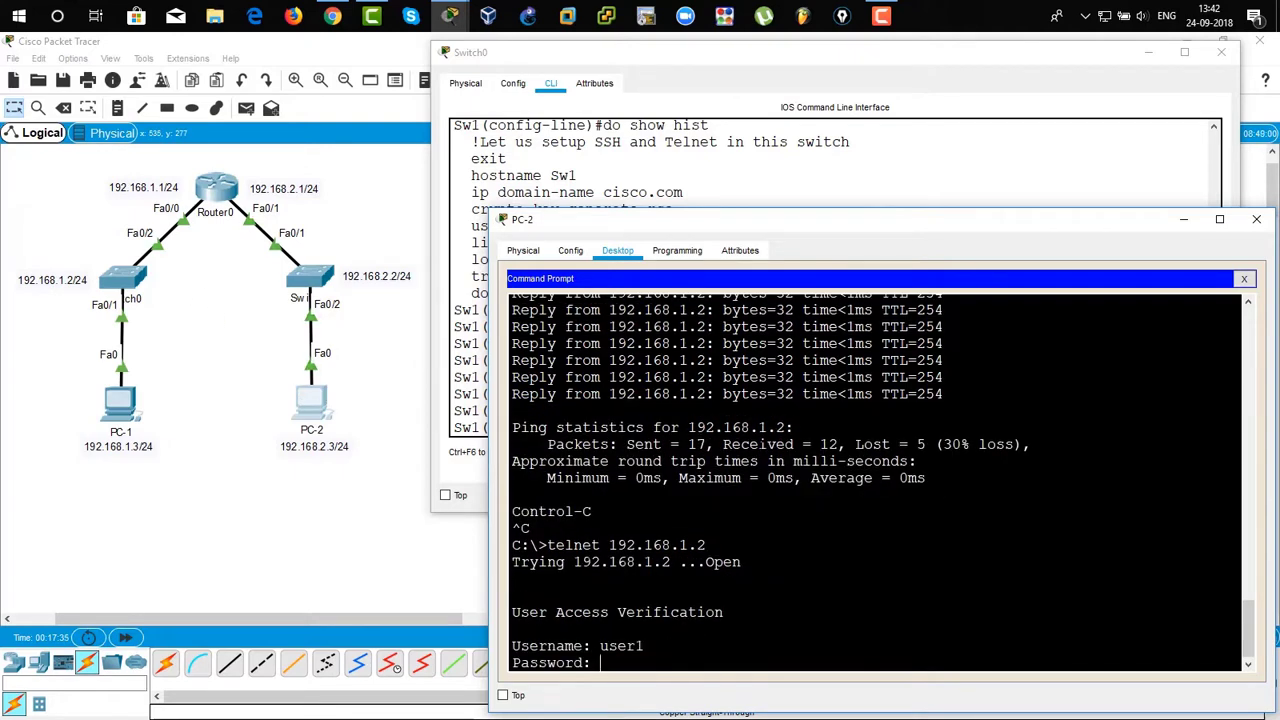
{"action": "key", "text": "Return"}
- Run show ip int bri to confirm Vlan1 is up, then exit the telnet session
{"action": "type", "text": "show ip int "}
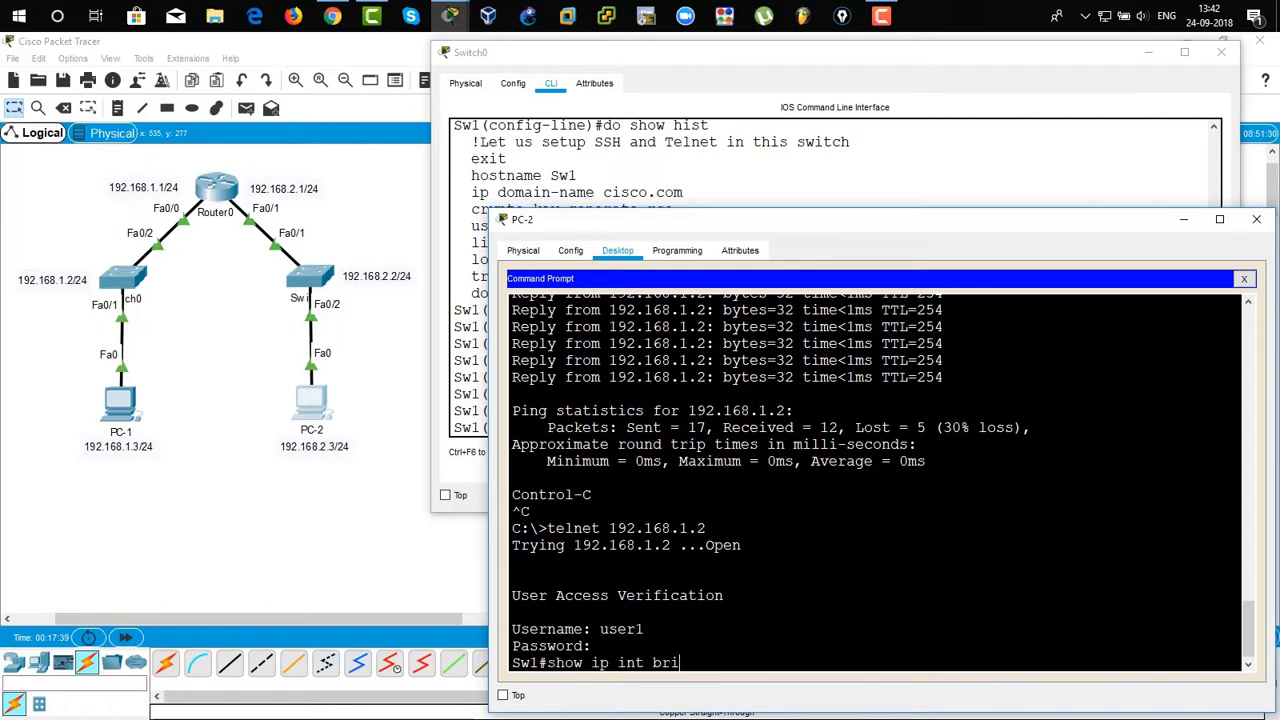
{"action": "type", "text": "bri"}
{"action": "key", "text": "Return"}
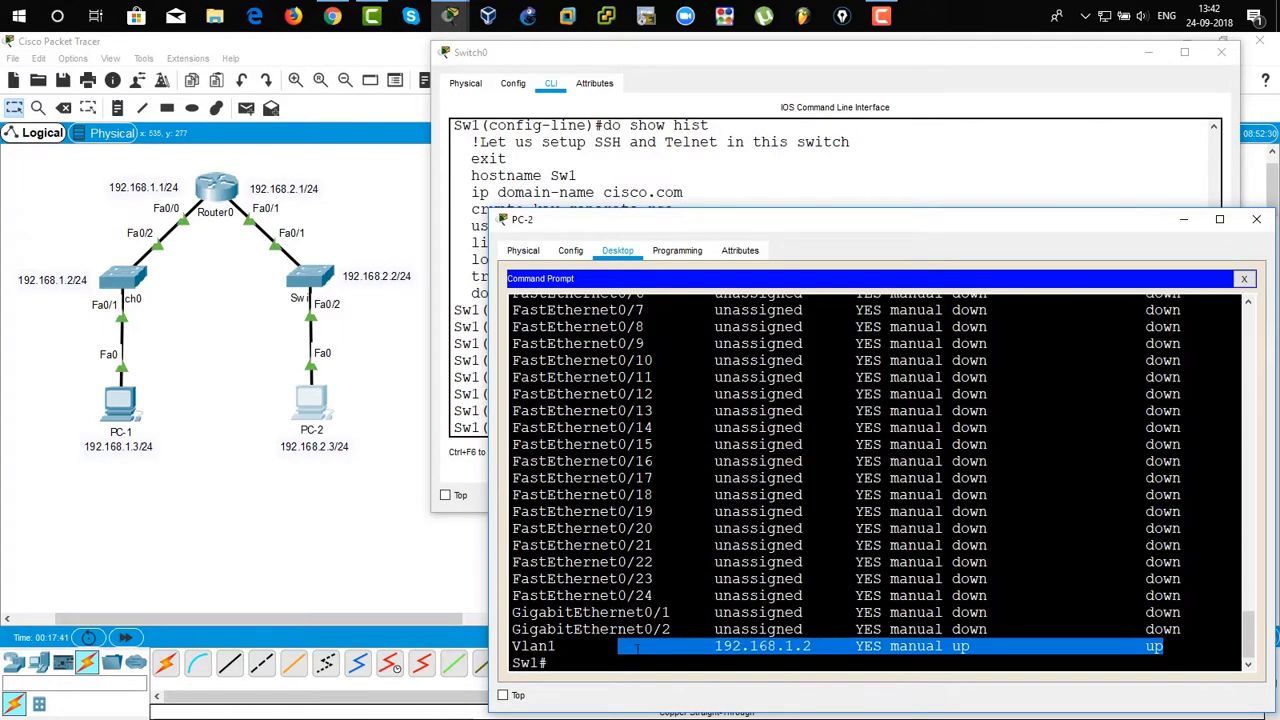
{"action": "type", "text": "exit"}
{"action": "key", "text": "Return"}
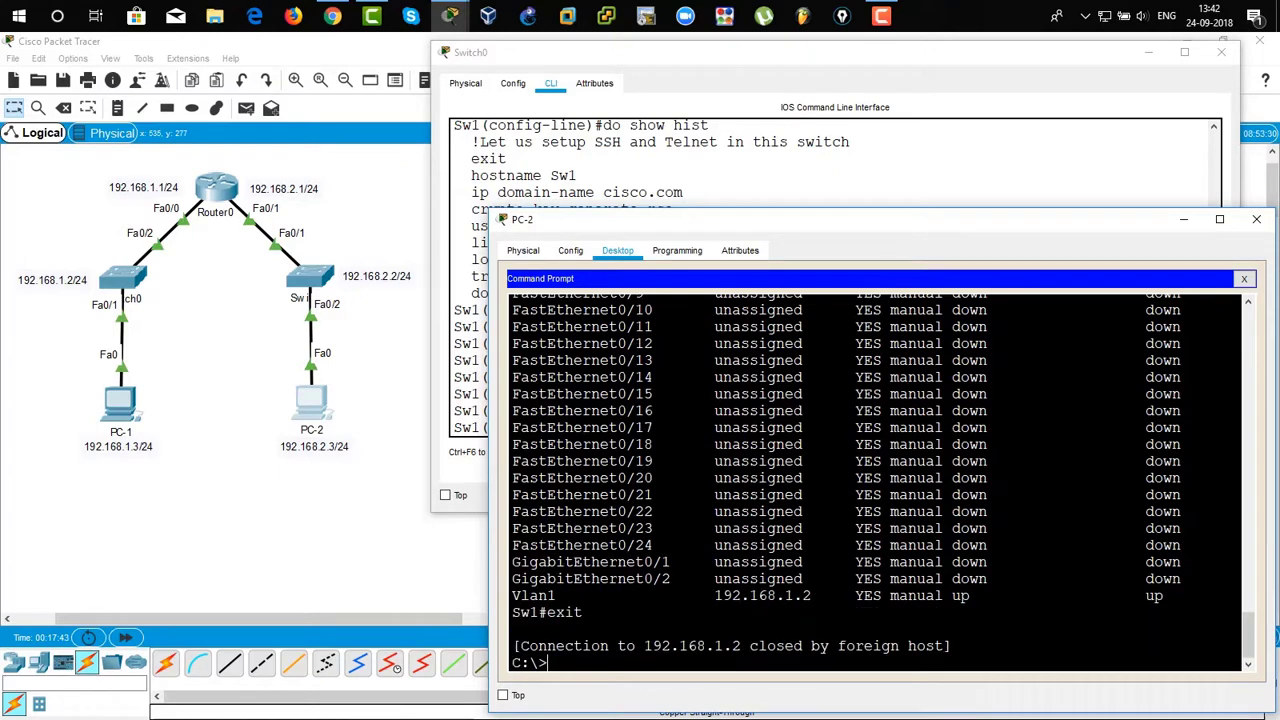
{"action": "key", "text": "Return"}
{"action": "key", "text": "Return"}
{"action": "key", "text": "Return"}
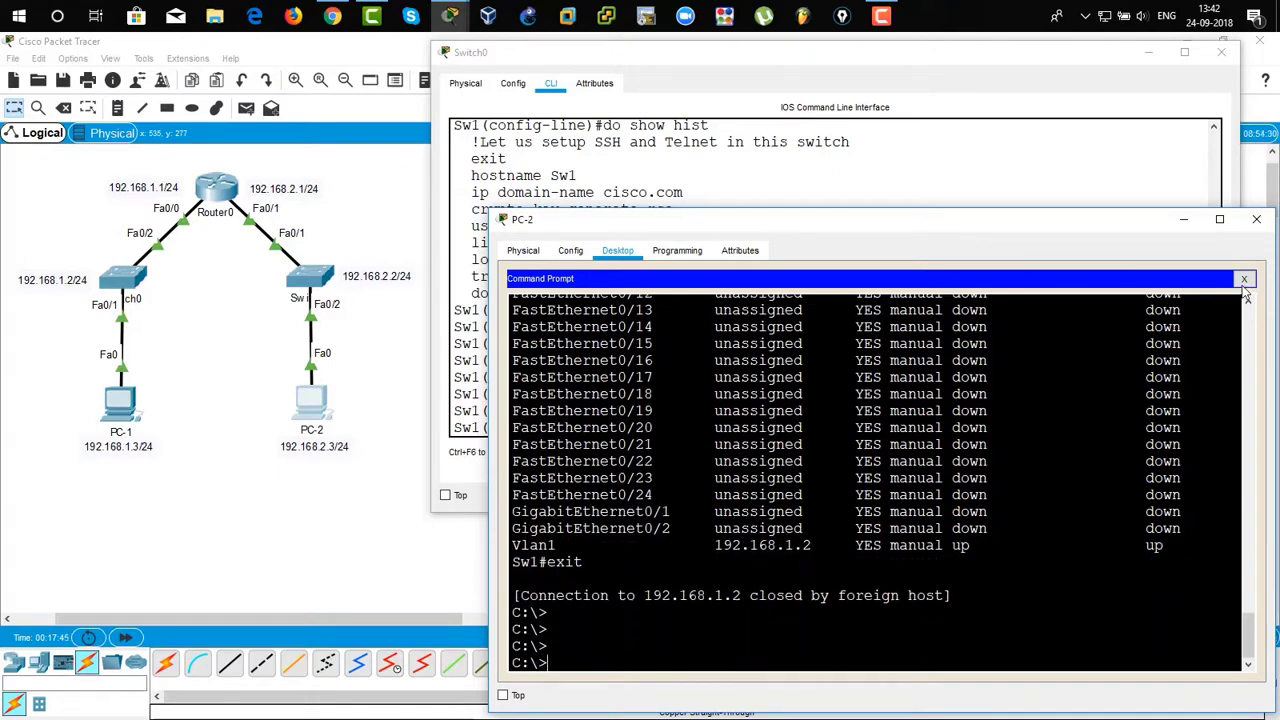
- In PC-2's Telnet / SSH Client, connect over SSH to 192.168.1.2 with the local username
{"action": "left_click", "coordinate": [1244, 279]}
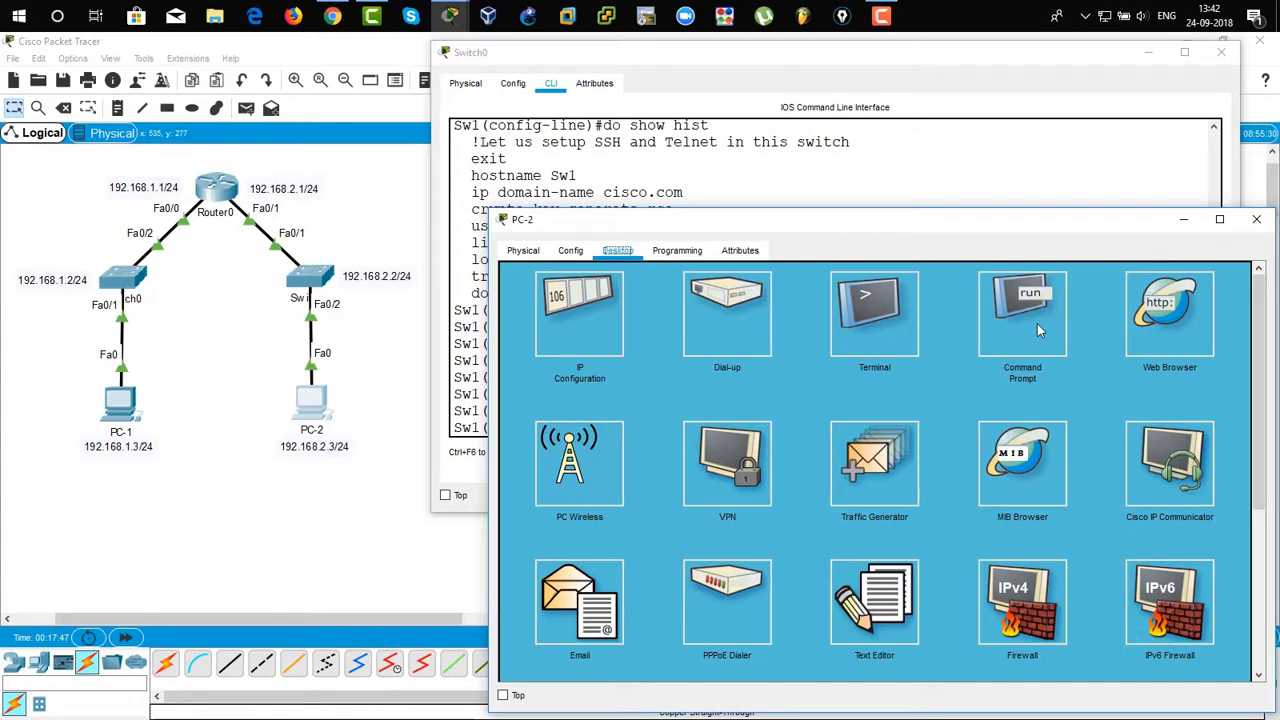
{"action": "left_click_drag", "start_coordinate": [1257, 320], "coordinate": [1247, 378]}
{"action": "scroll", "coordinate": [1247, 378], "scroll_direction": "down", "scroll_amount": 3}
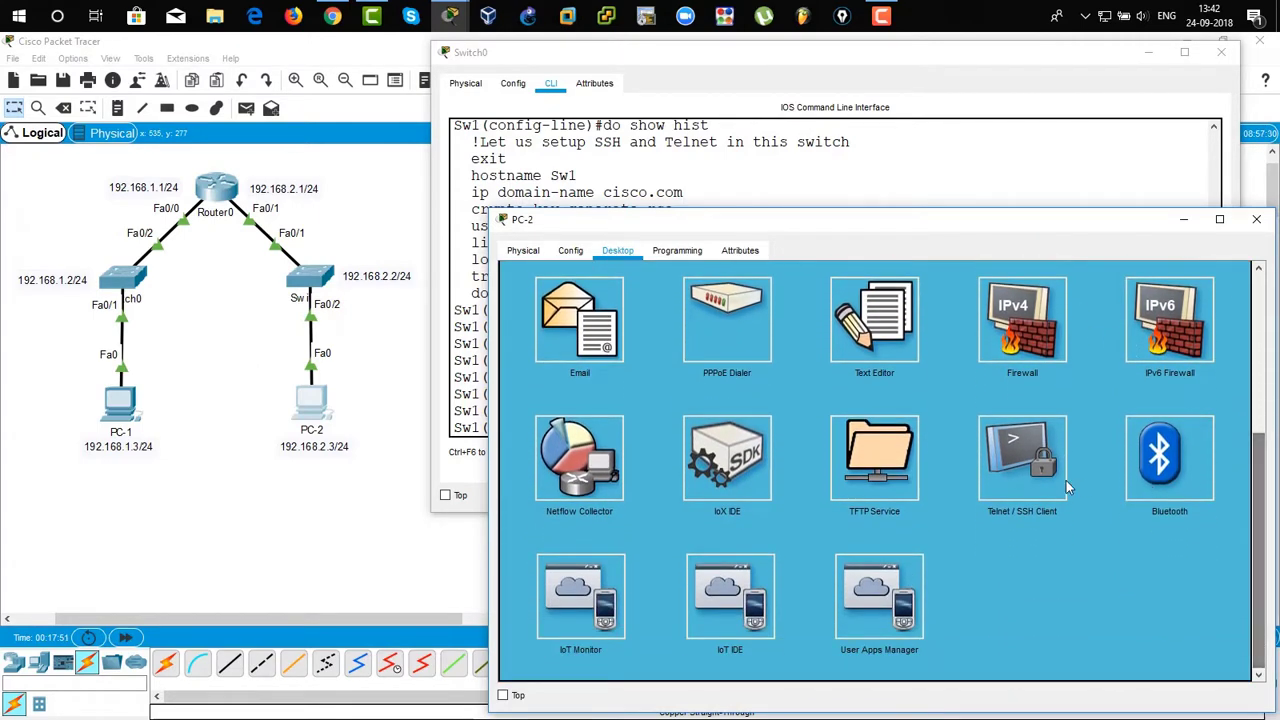
{"action": "left_click", "coordinate": [1003, 468]}
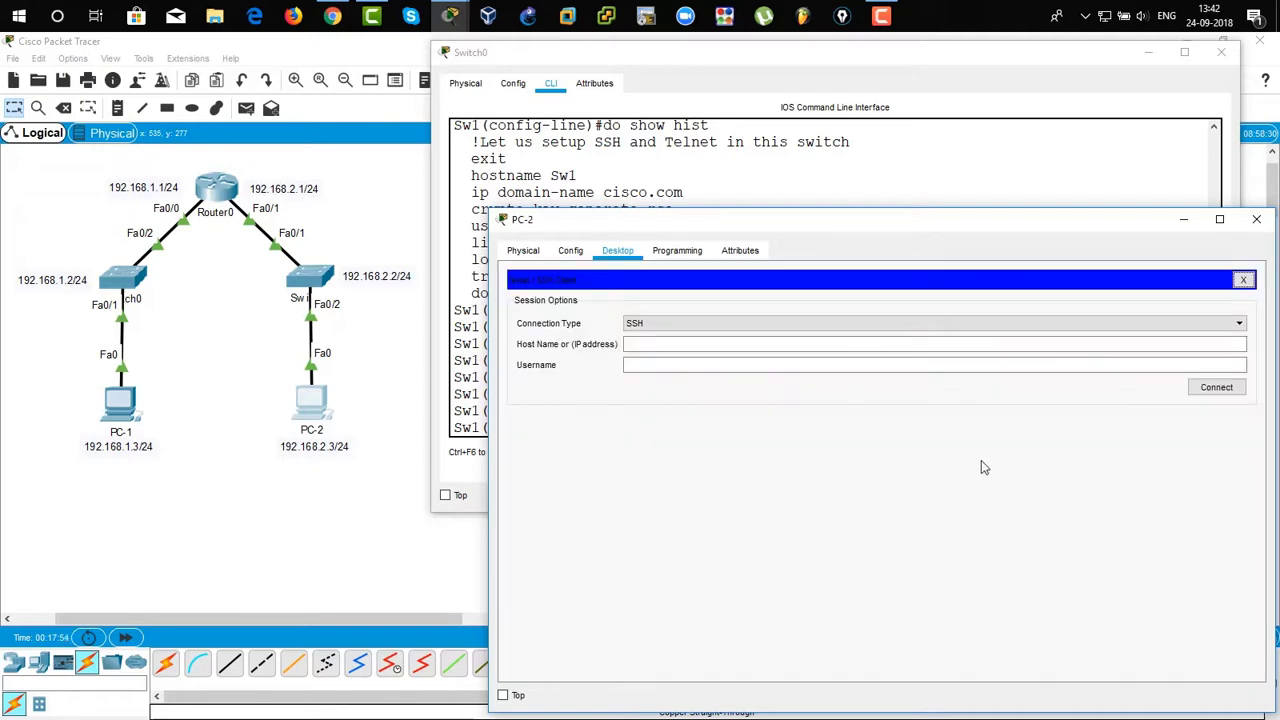
{"action": "left_click", "coordinate": [662, 345]}
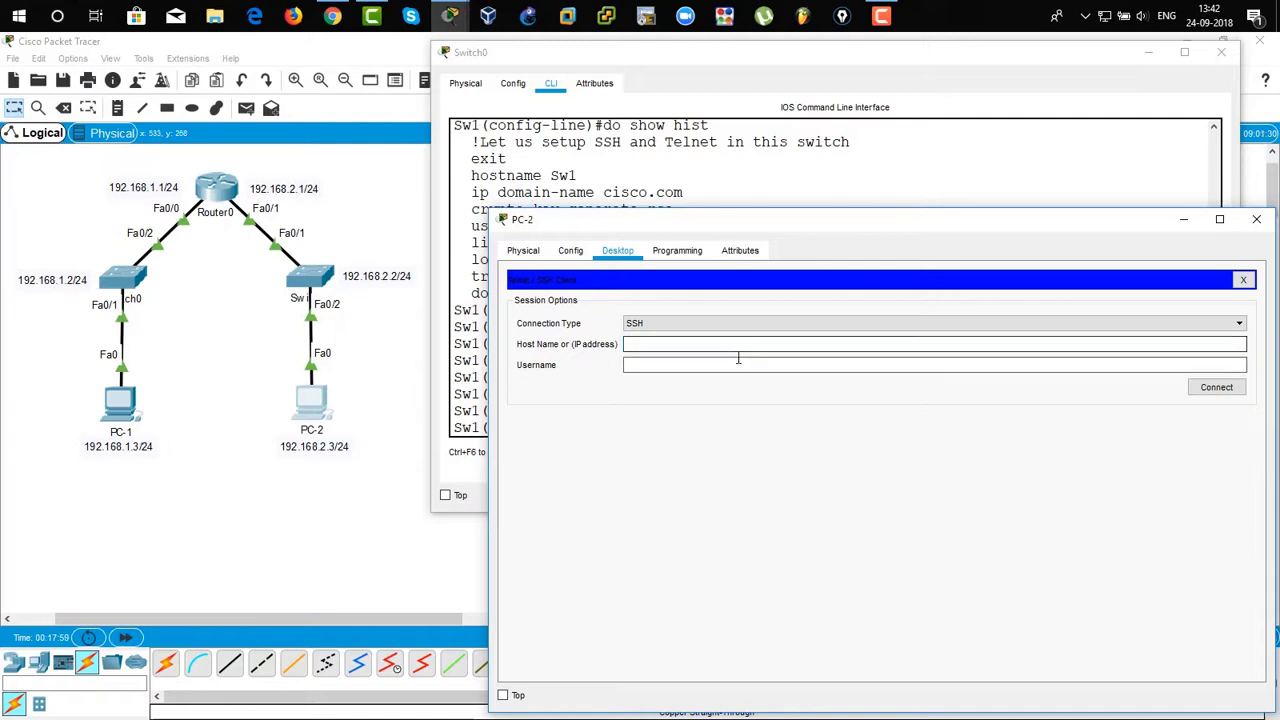
{"action": "type", "text": "192.168."}
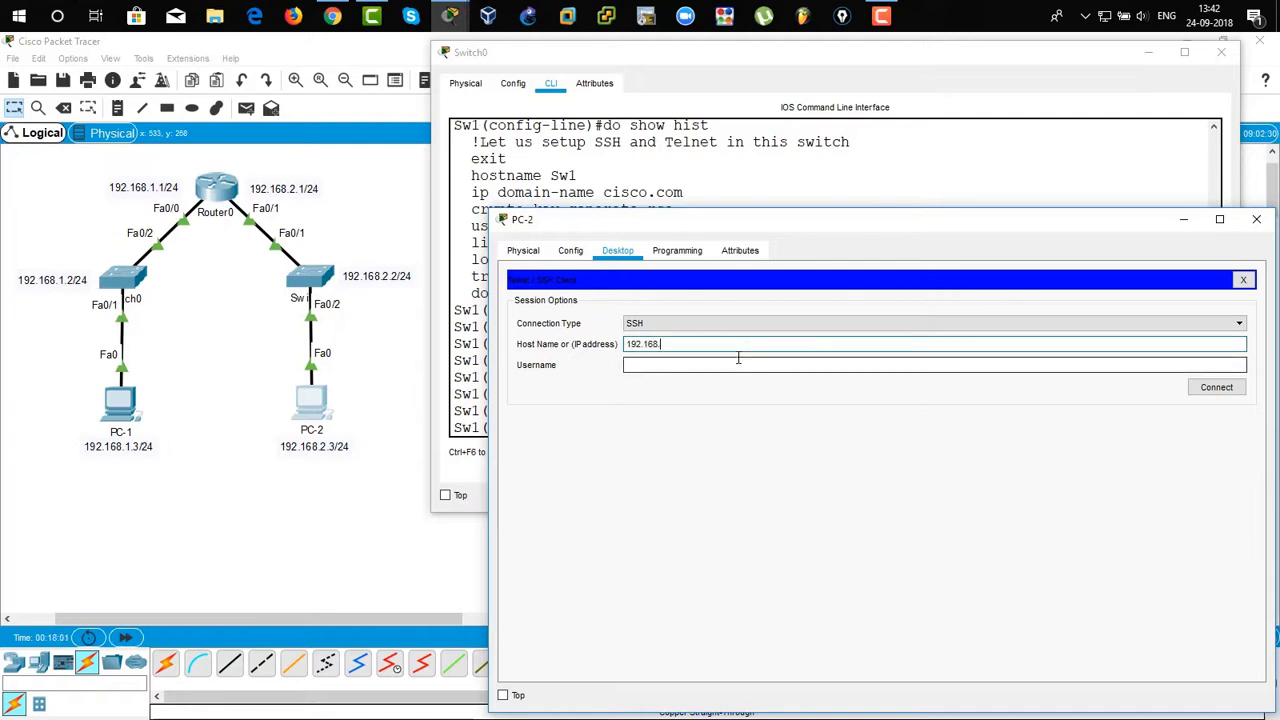
{"action": "type", "text": "1.2"}
{"action": "left_click", "coordinate": [781, 364]}
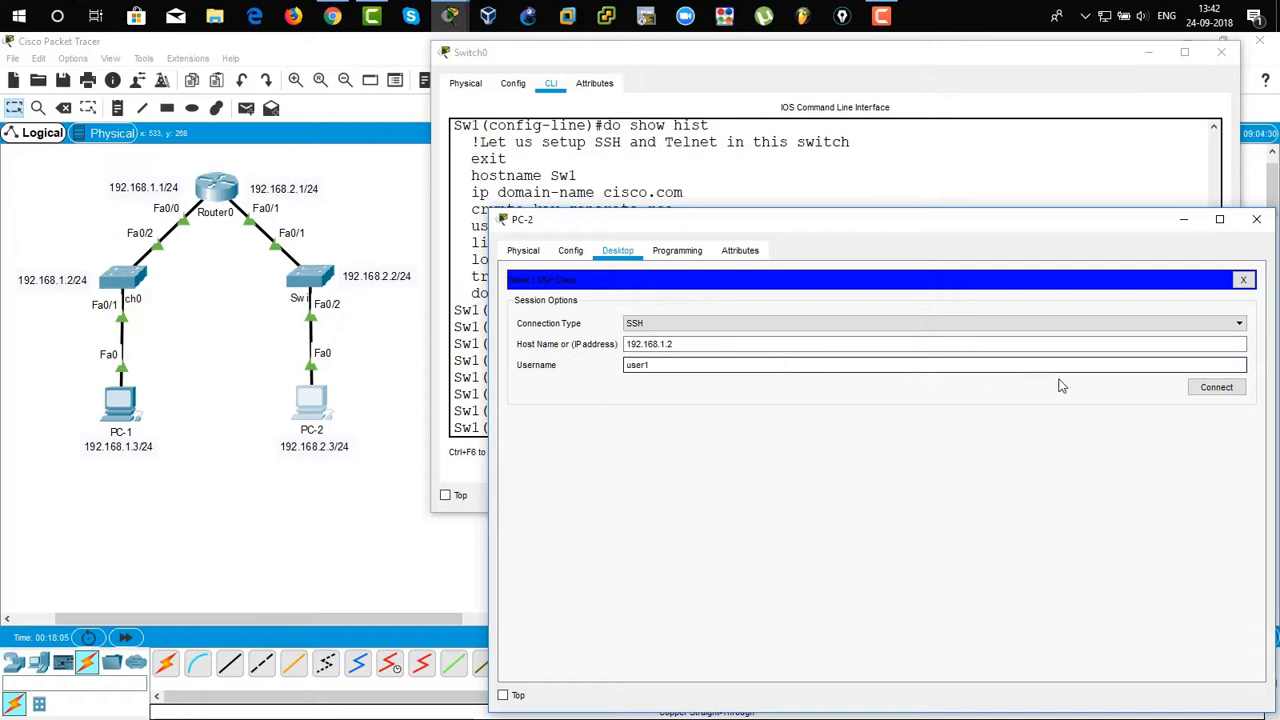
{"action": "left_click", "coordinate": [1200, 391]}
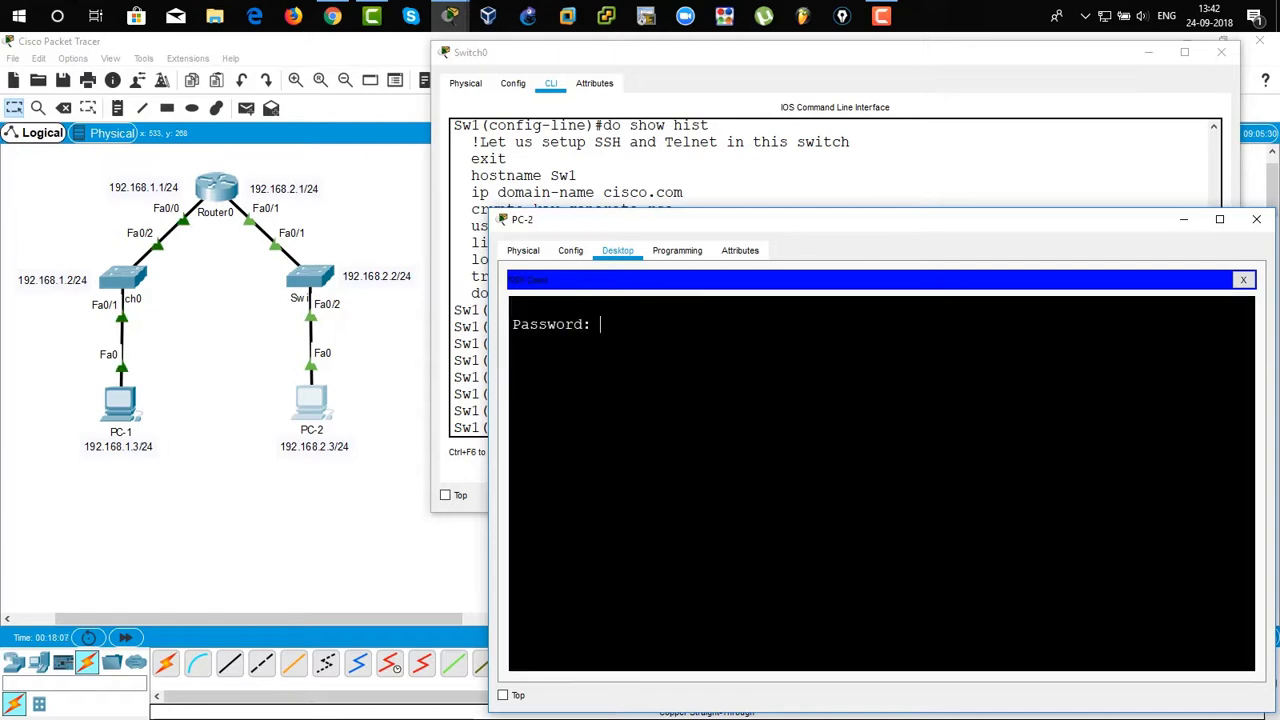
- Log in over SSH, confirm with show ip int br that Vlan1 holds 192.168.1.2, then exit
{"action": "key", "text": "Return"}
{"action": "type", "text": "show ip int br"}
{"action": "key", "text": "Return"}
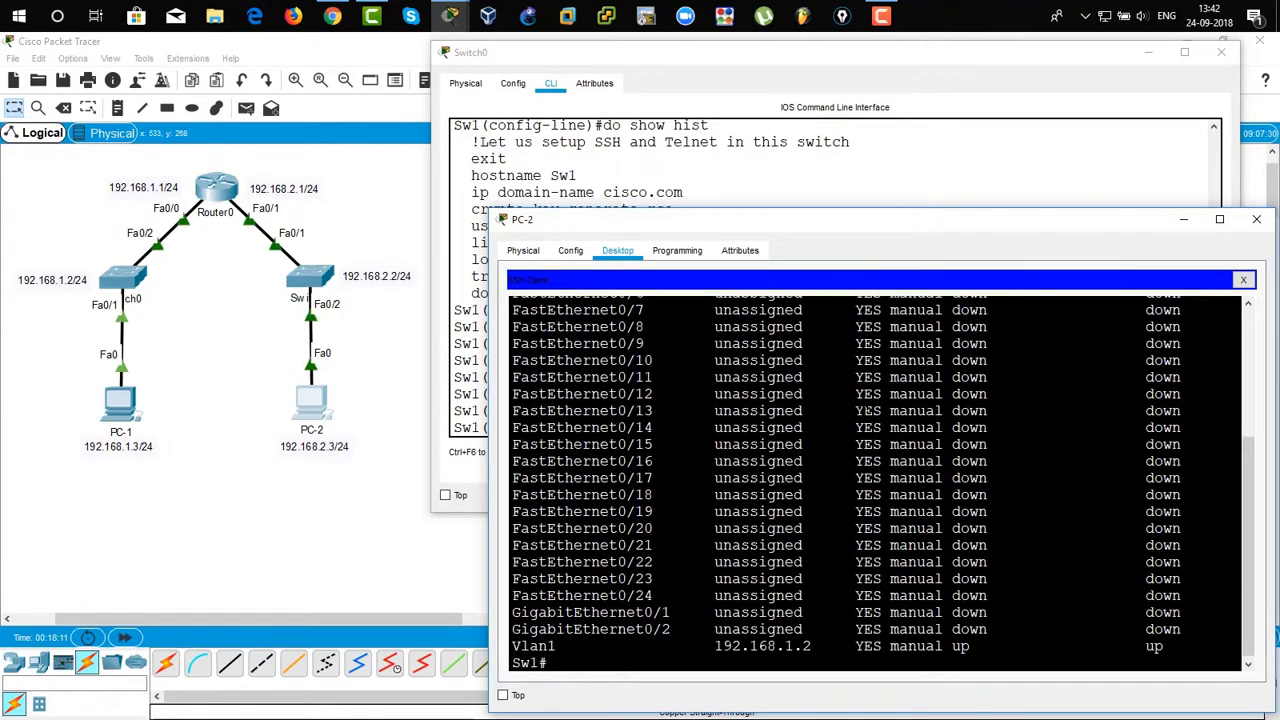
{"action": "left_click_drag", "start_coordinate": [714, 646], "coordinate": [846, 646]}
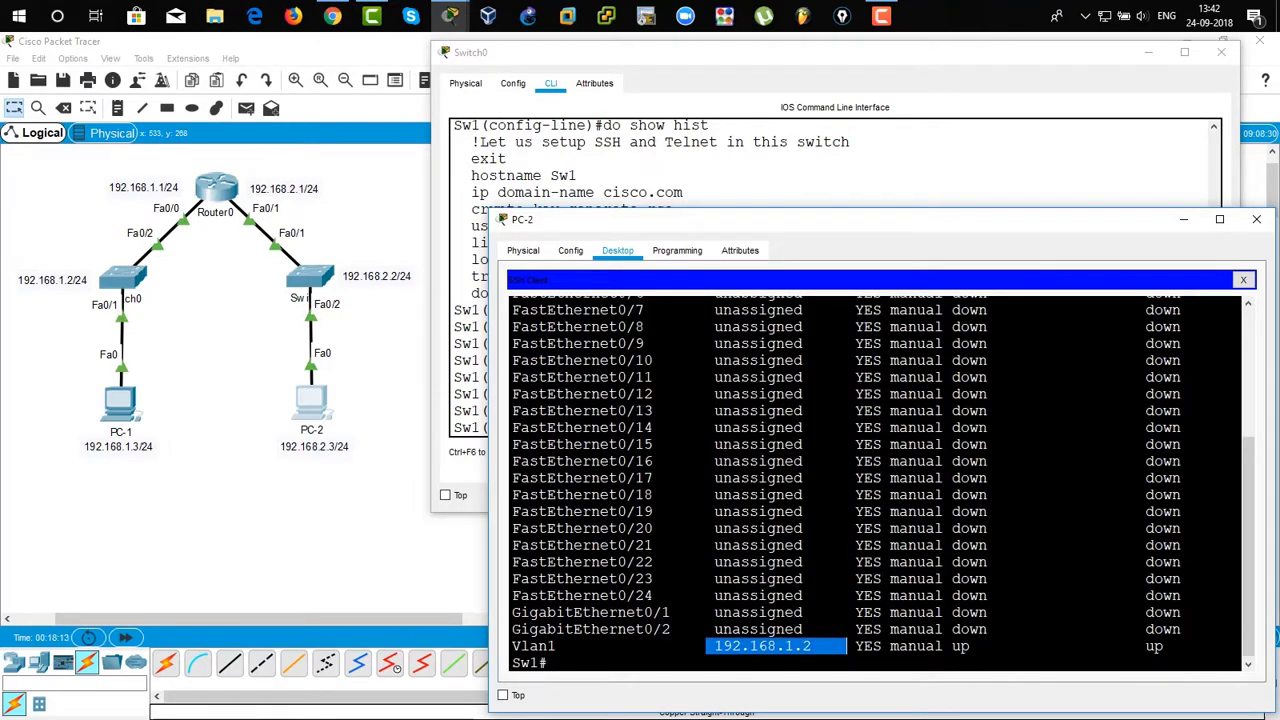
{"action": "left_click_drag", "start_coordinate": [610, 495], "coordinate": [714, 579]}
{"action": "type", "text": "exit"}
{"action": "key", "text": "Return"}
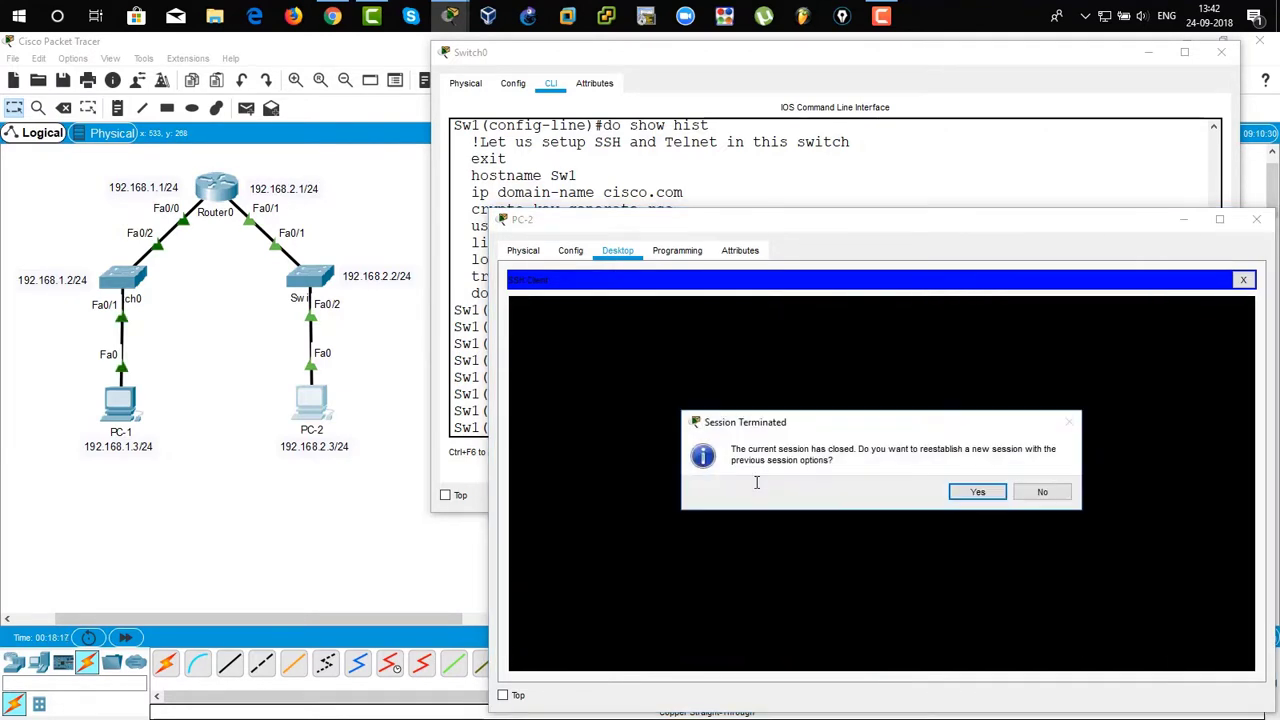
- Close the SSH client, PC-2 and Switch0 windows, leaving only the topology
{"action": "left_click", "coordinate": [977, 491]}
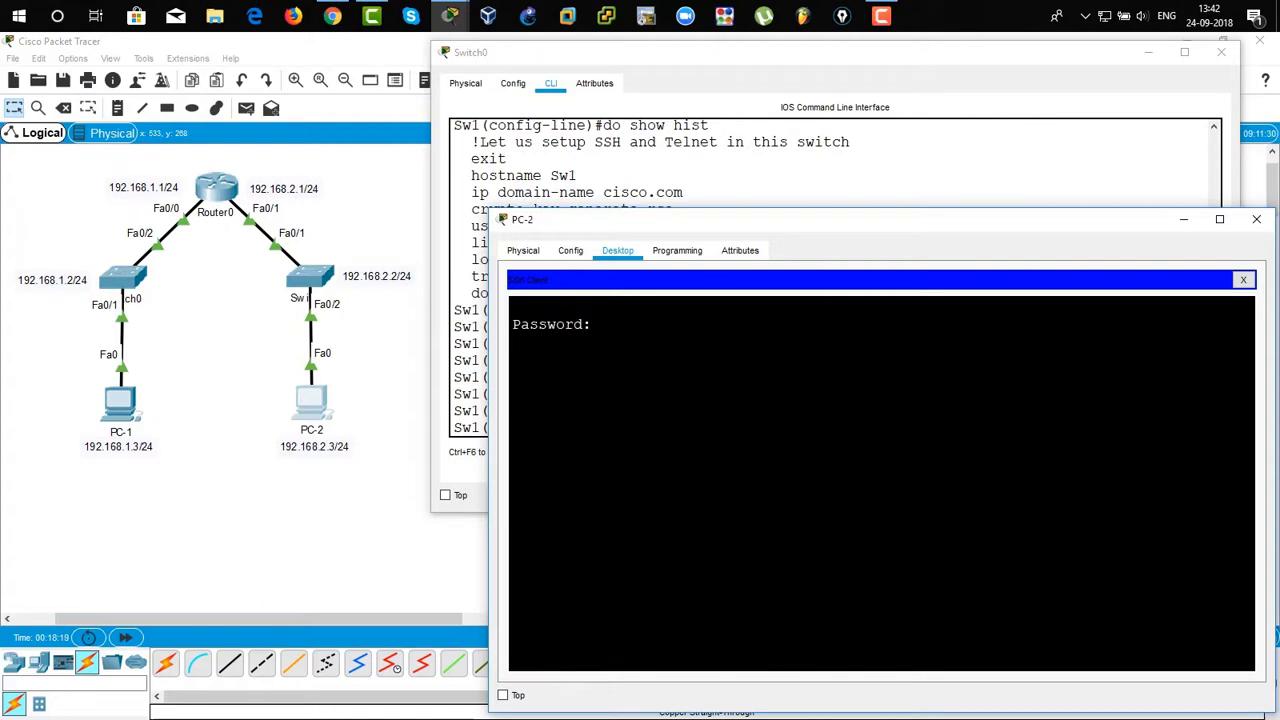
{"action": "left_click", "coordinate": [1245, 283]}
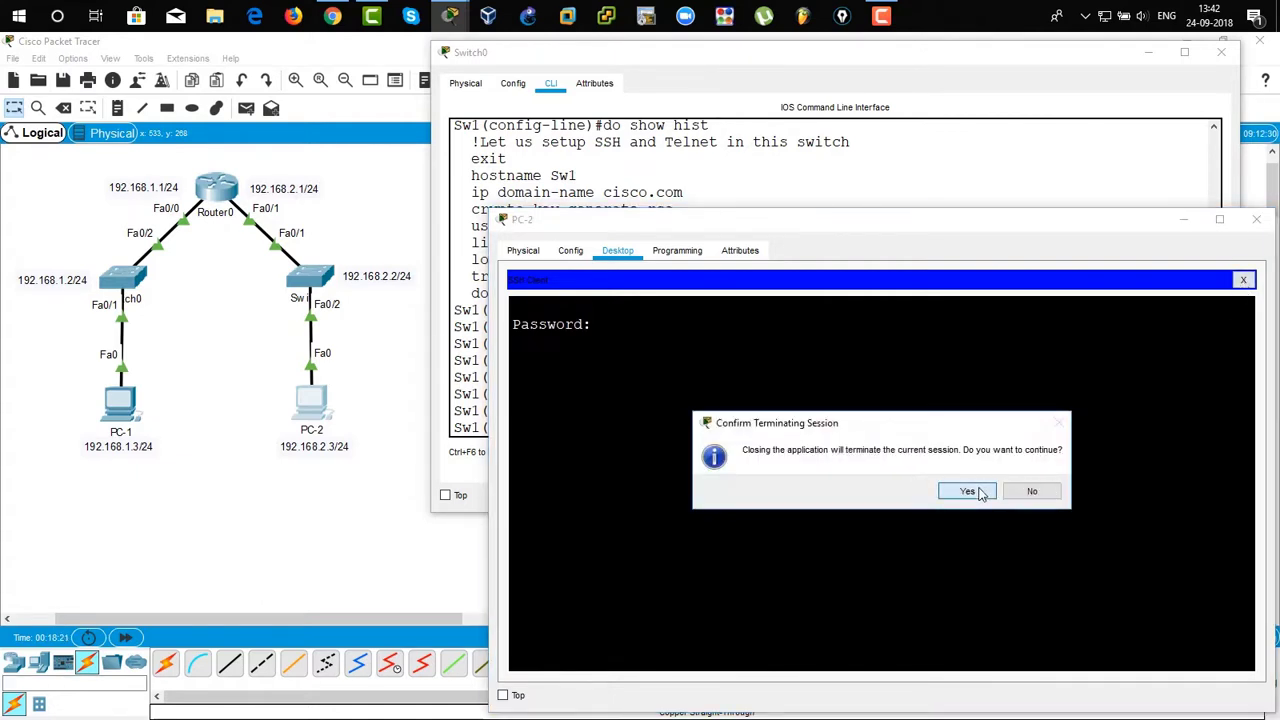
{"action": "left_click", "coordinate": [970, 492]}
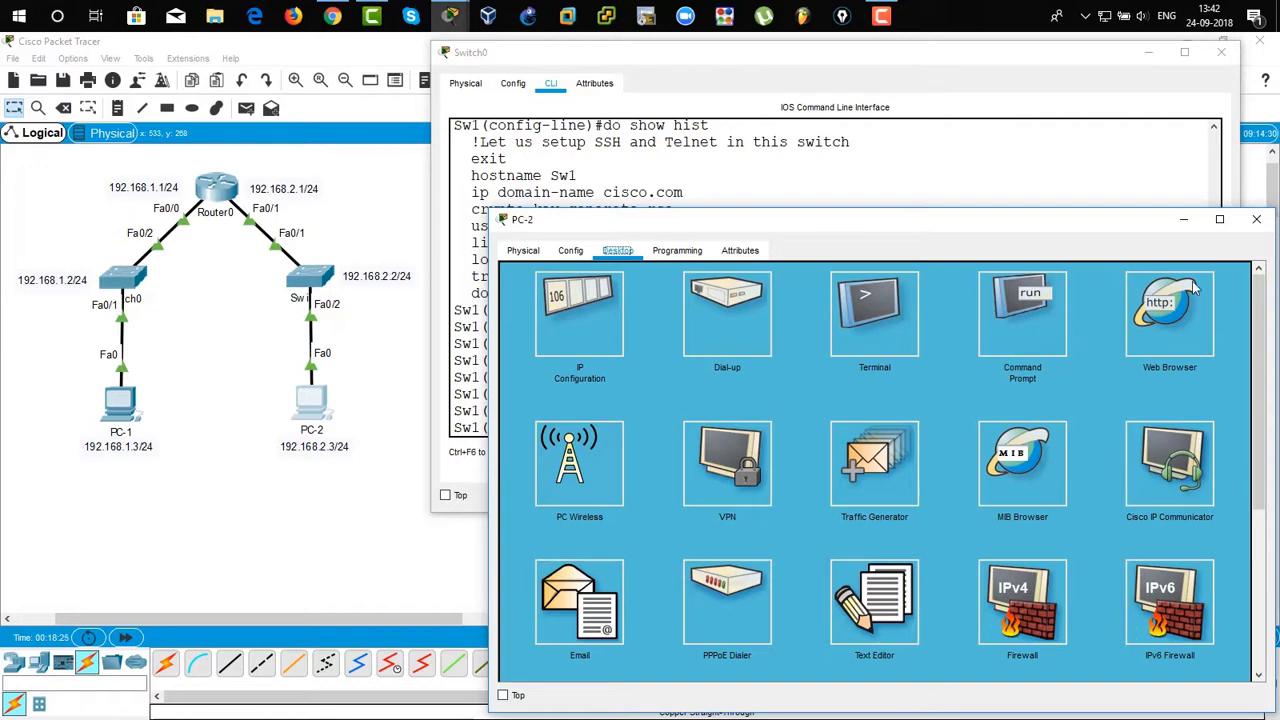
{"action": "left_click", "coordinate": [1256, 219]}
{"action": "left_click", "coordinate": [1221, 56]}
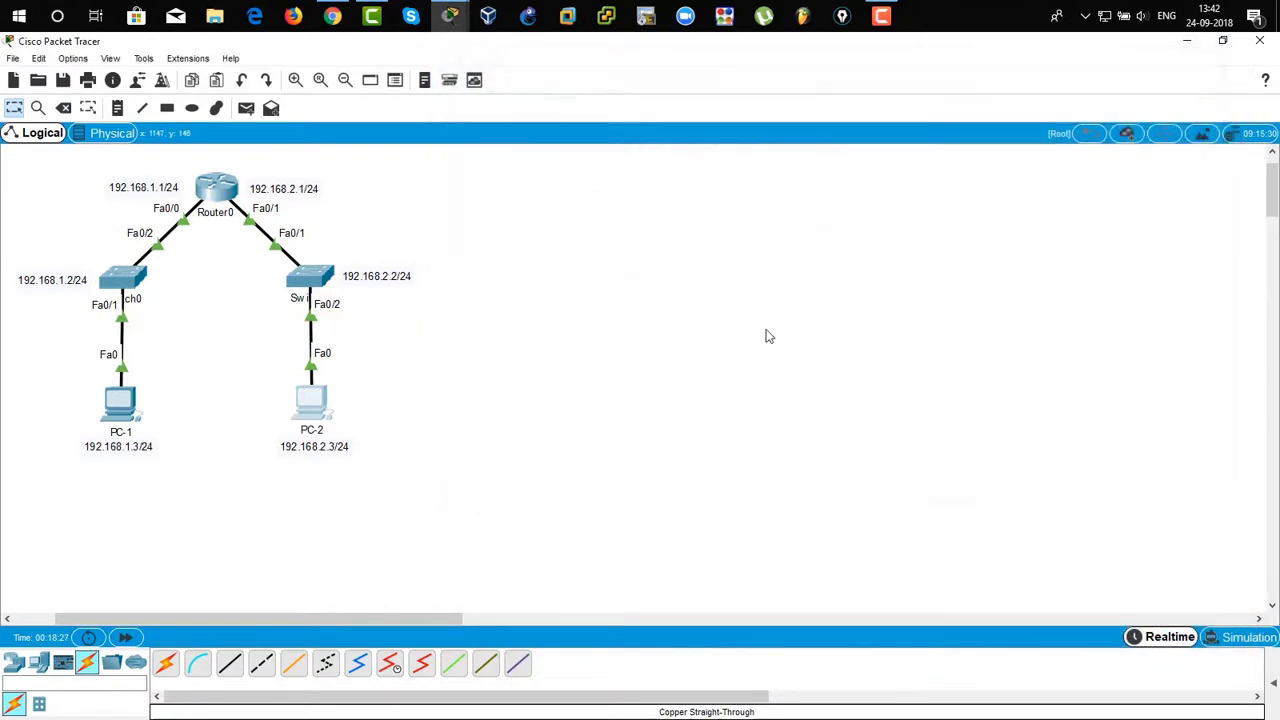